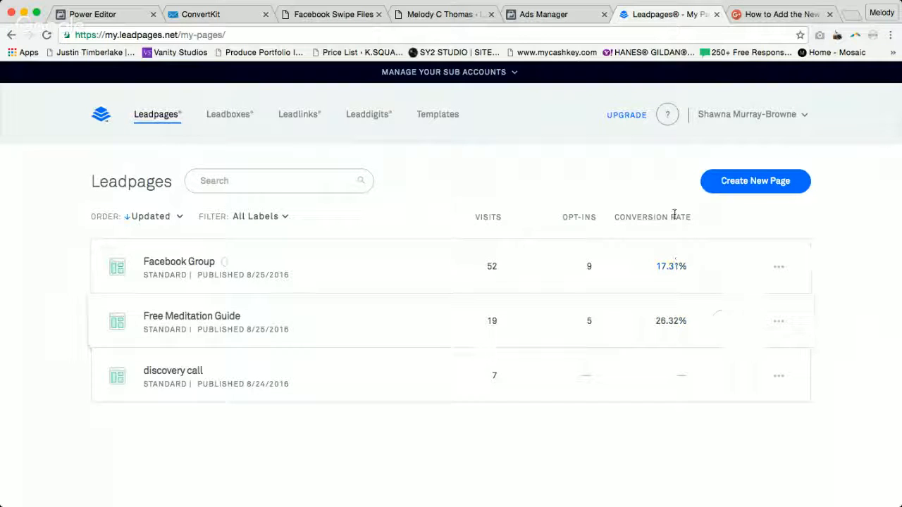
Switch to Facebook Ads Manager and open the Pixels page of the current ad account
left_click(540, 15)
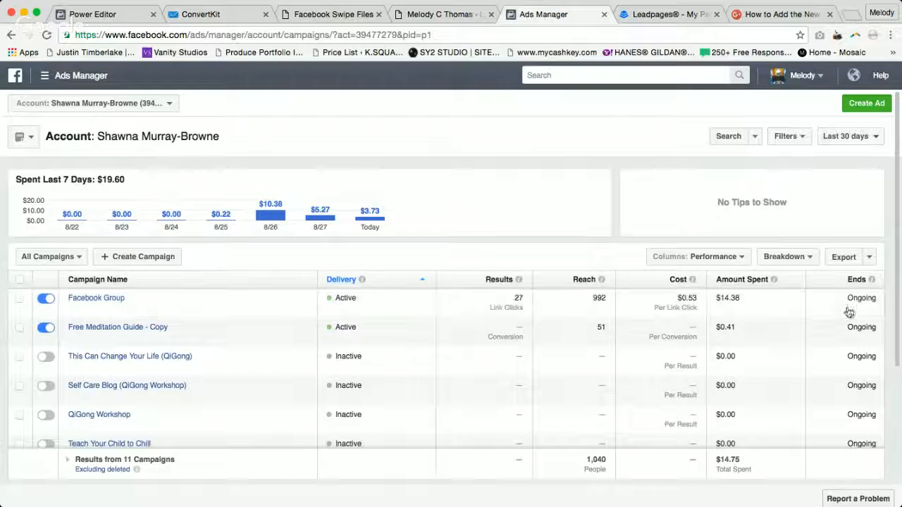
left_click(156, 107)
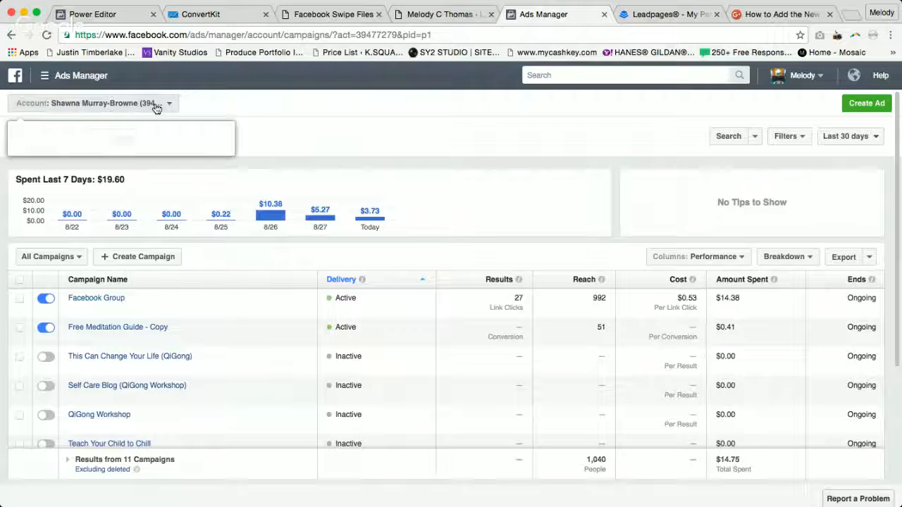
left_click(372, 155)
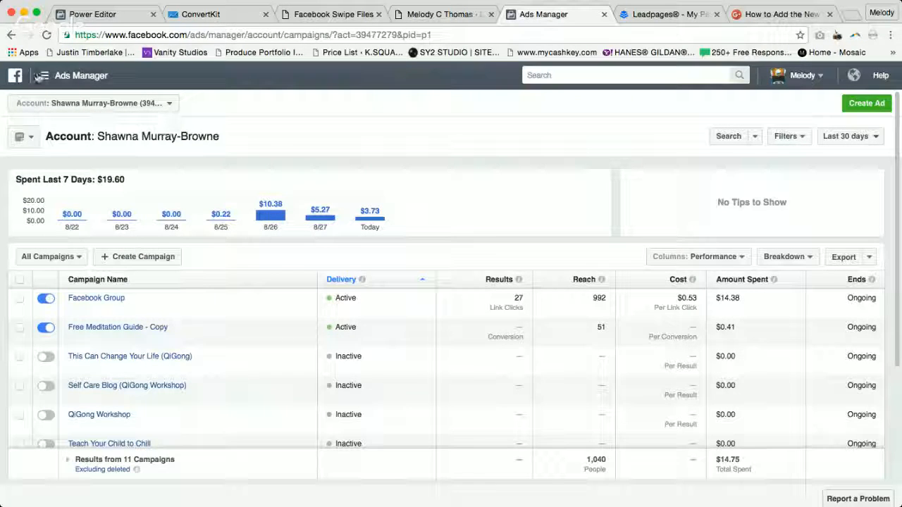
left_click(76, 77)
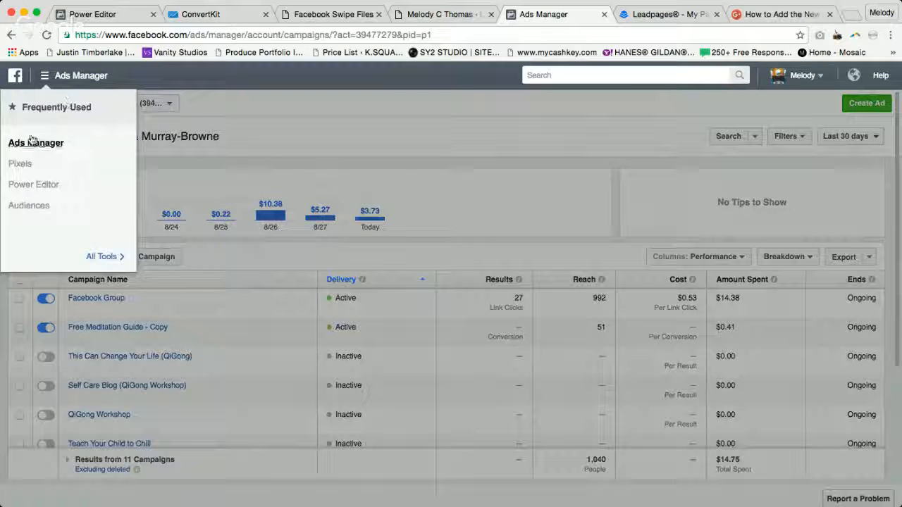
left_click(19, 167)
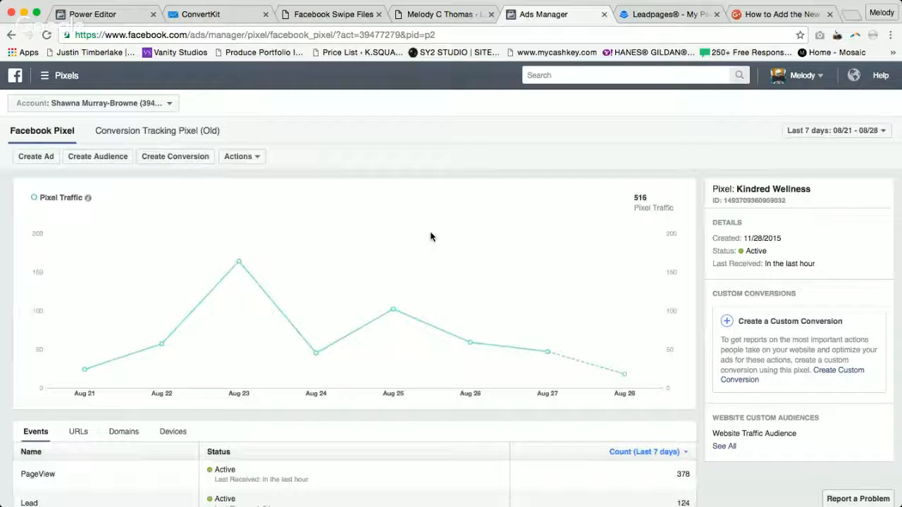
Examine the Facebook Pixel's traffic graph, its event list and the pixel details
scroll(102, 345, "down", 2)
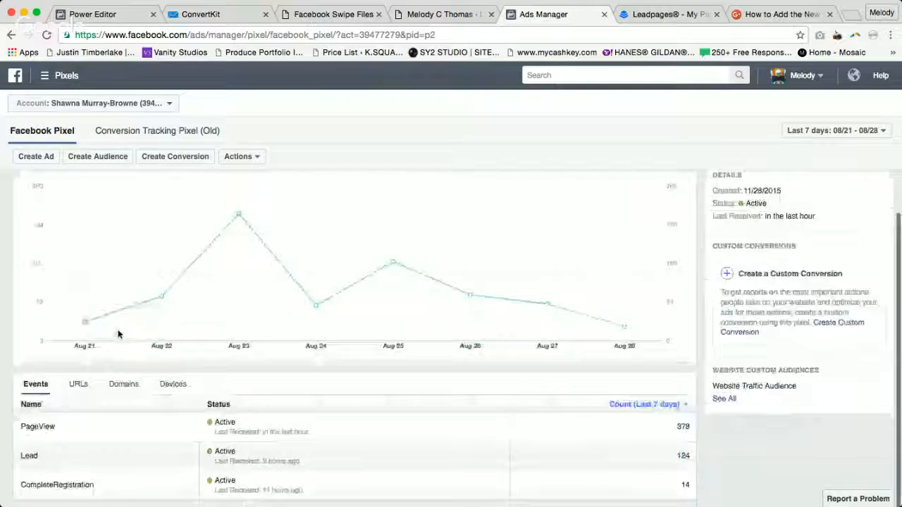
scroll(264, 273, "up", 2)
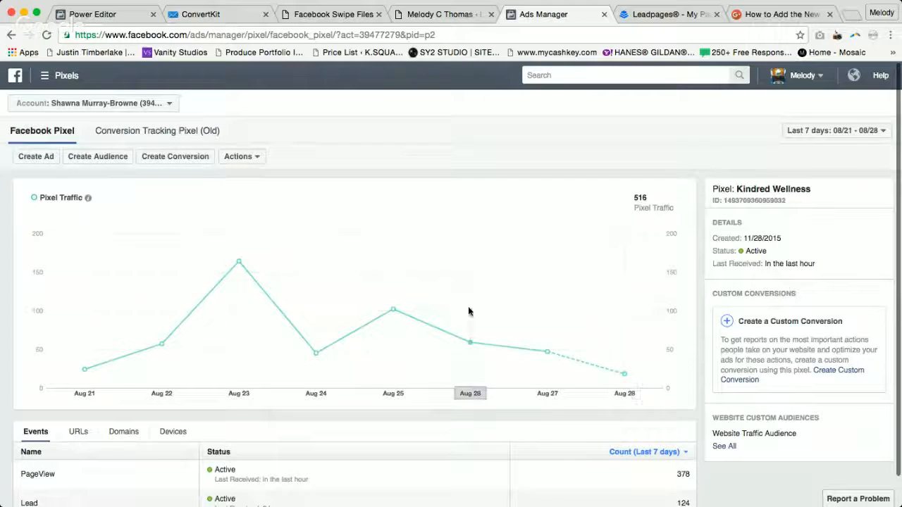
scroll(472, 313, "down", 3)
scroll(472, 380, "up", 3)
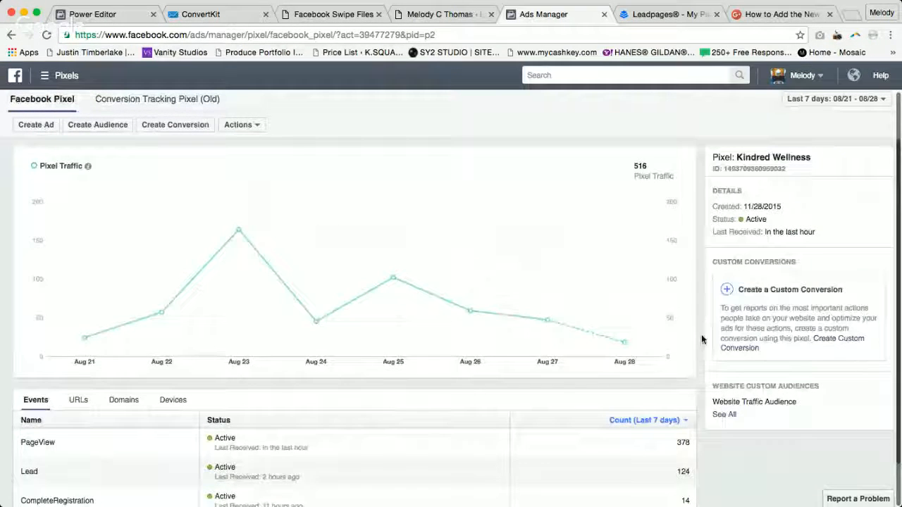
scroll(470, 379, "down", 3)
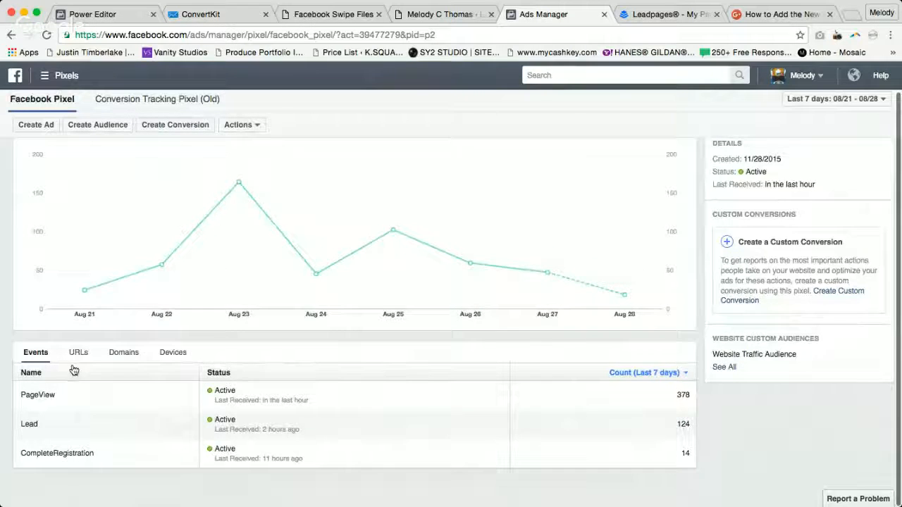
scroll(72, 368, "up", 3)
scroll(105, 369, "down", 3)
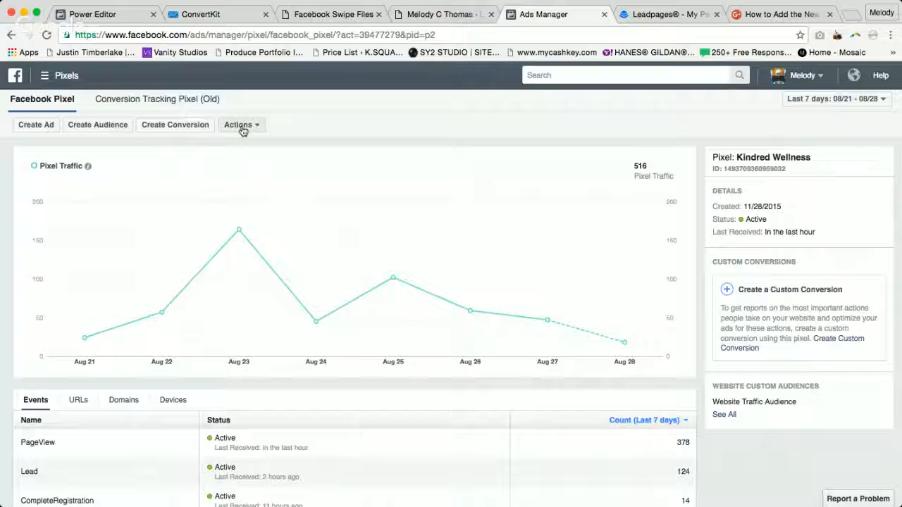
scroll(246, 134, "up", 2)
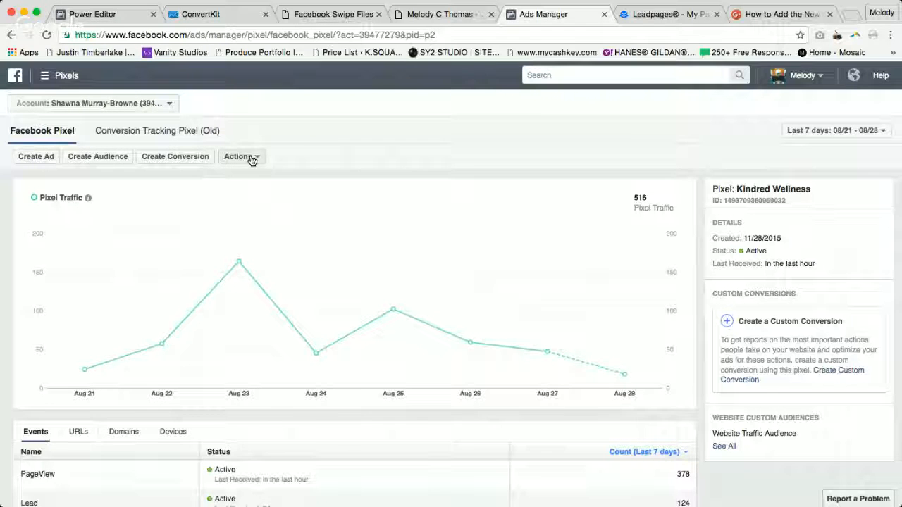
scroll(252, 160, "down", 1)
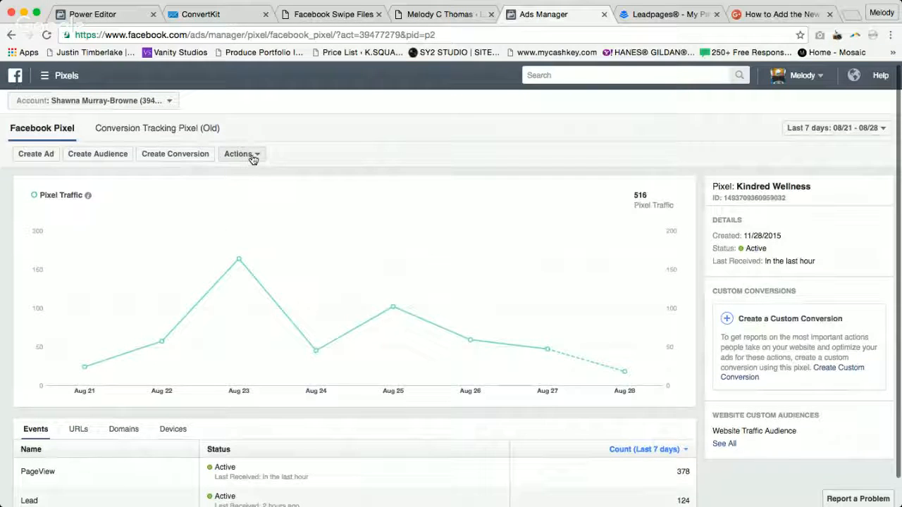
scroll(47, 138, "up", 1)
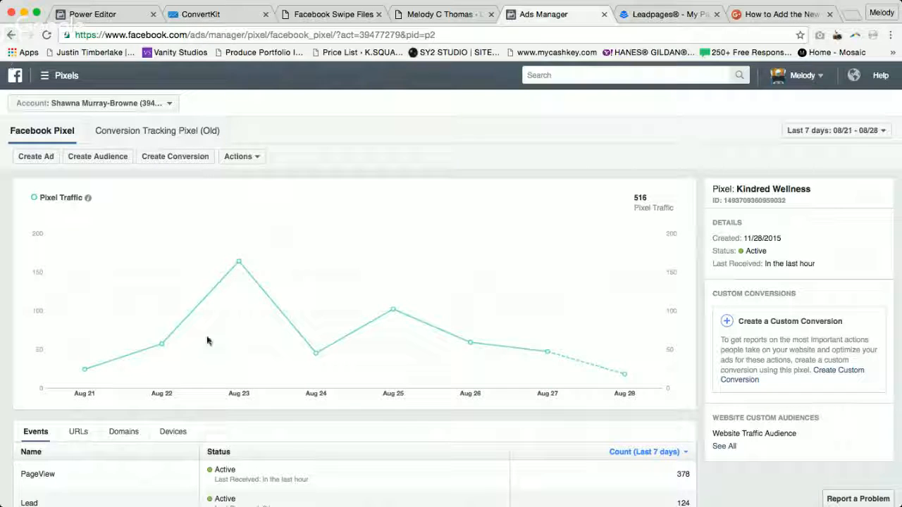
left_click(249, 159)
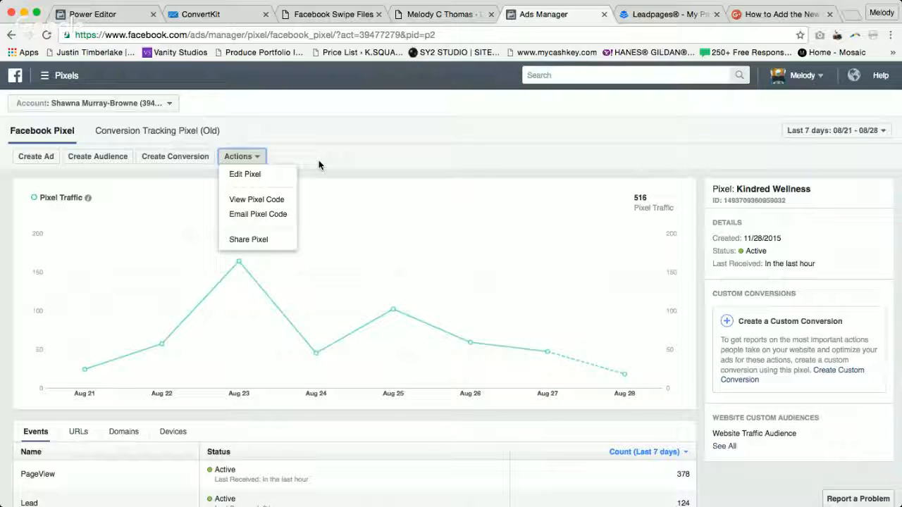
left_click(267, 175)
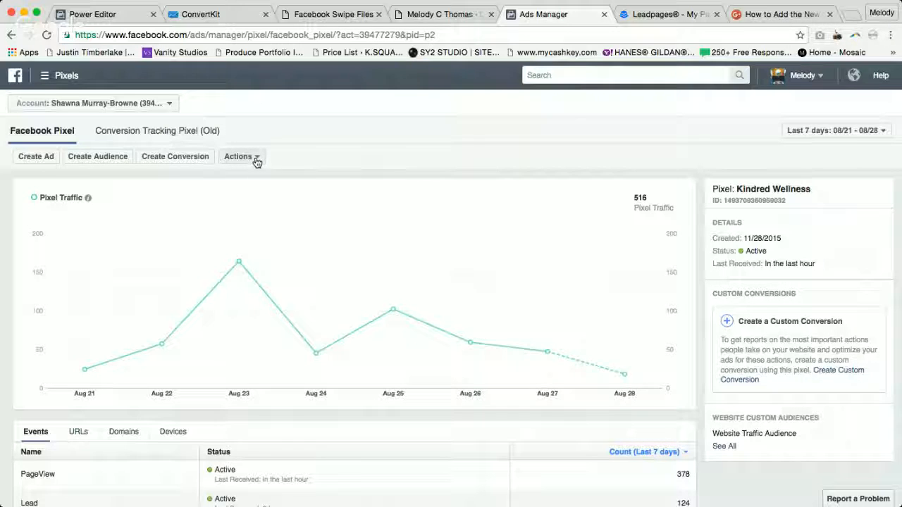
left_click(255, 160)
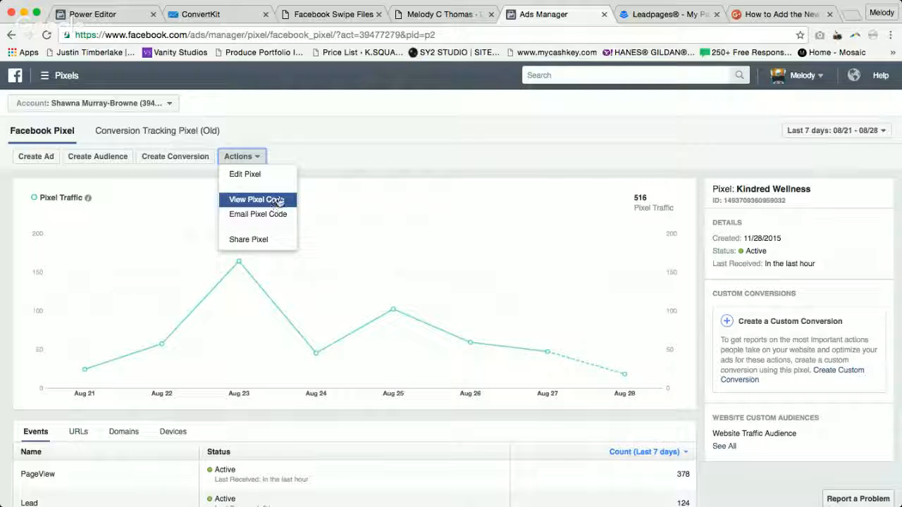
left_click(340, 163)
scroll(322, 217, "down", 2)
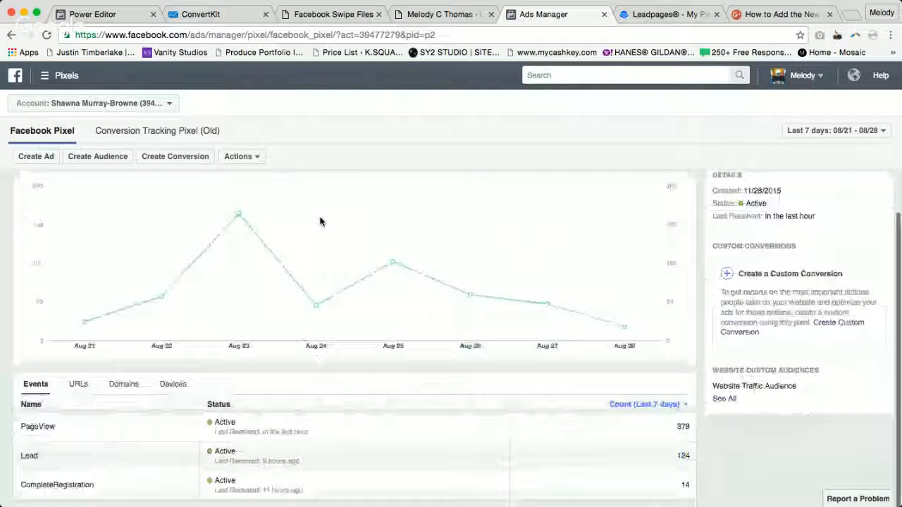
scroll(254, 238, "up", 2)
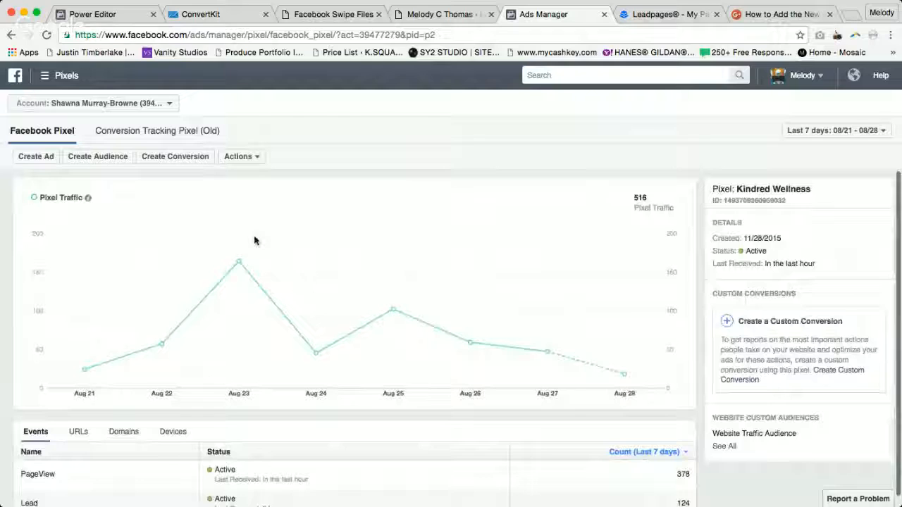
View the pixel base code of the Kindred Wellness pixel, copy the whole code and close its window
left_click(240, 157)
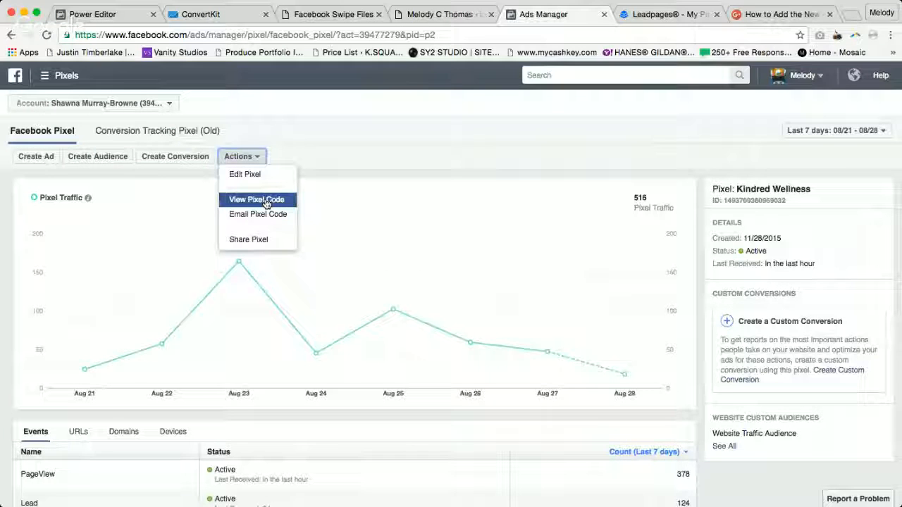
left_click(266, 203)
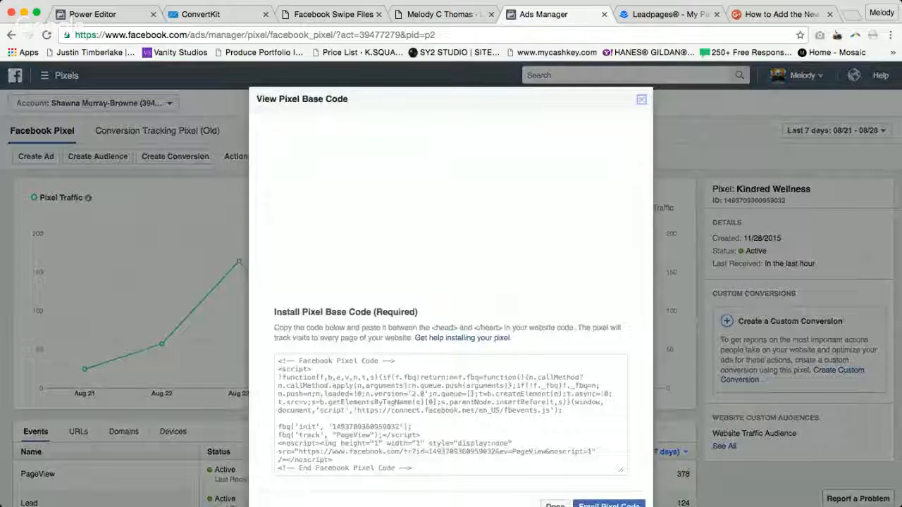
scroll(518, 246, "down", 2)
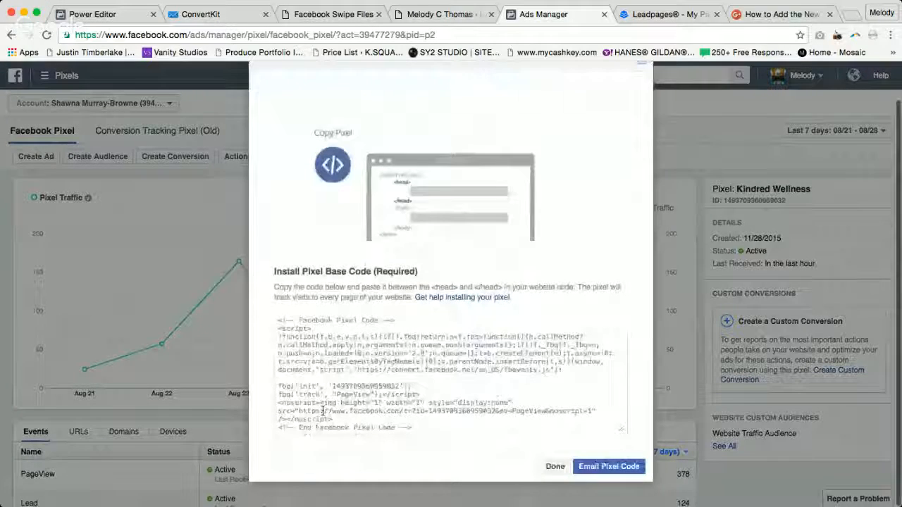
left_click(374, 326)
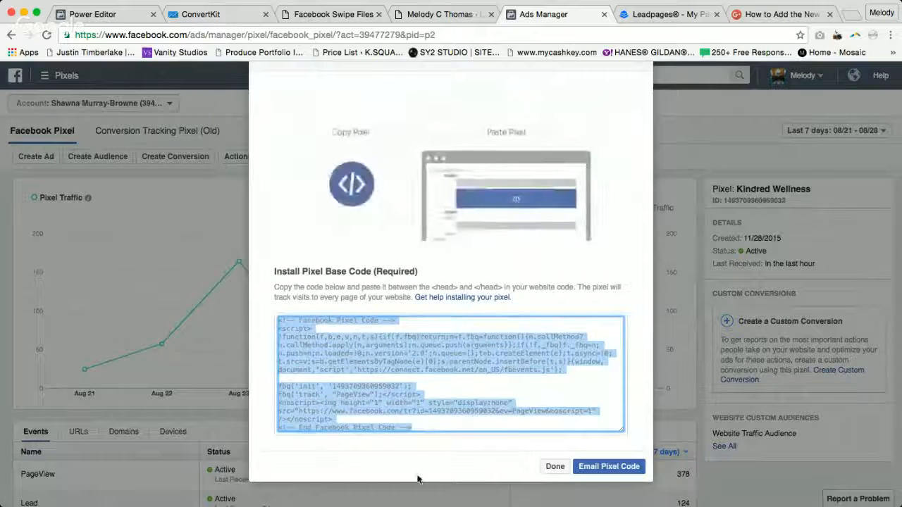
key("ctrl+c")
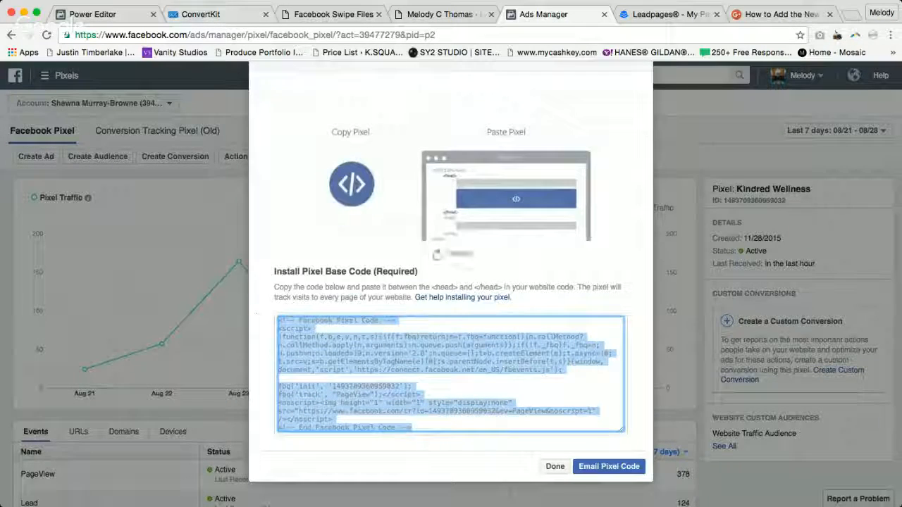
left_click(701, 291)
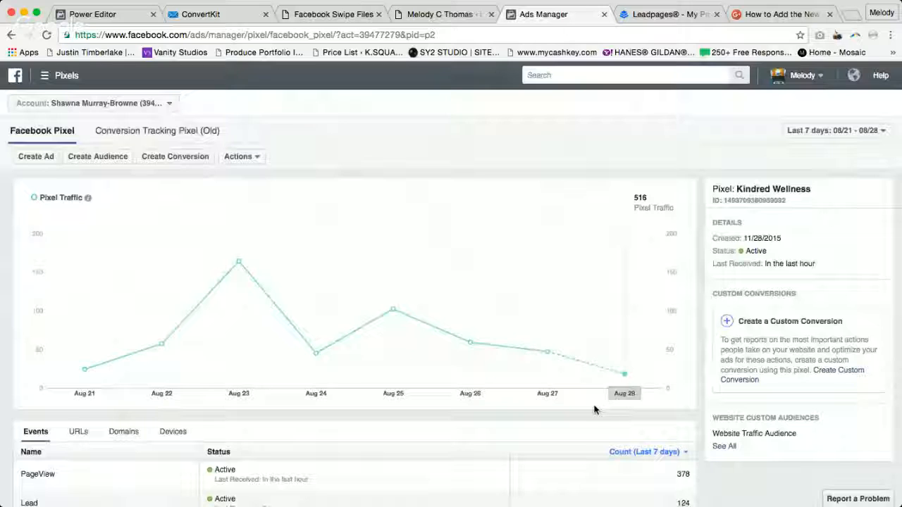
Search the web for "text editor online" in a new browser tab
left_click(853, 14)
type("text ")
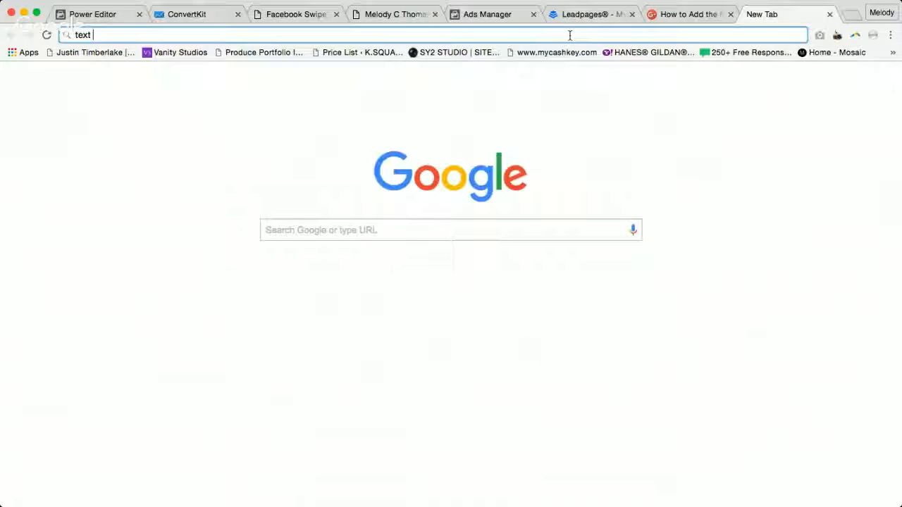
type("editor")
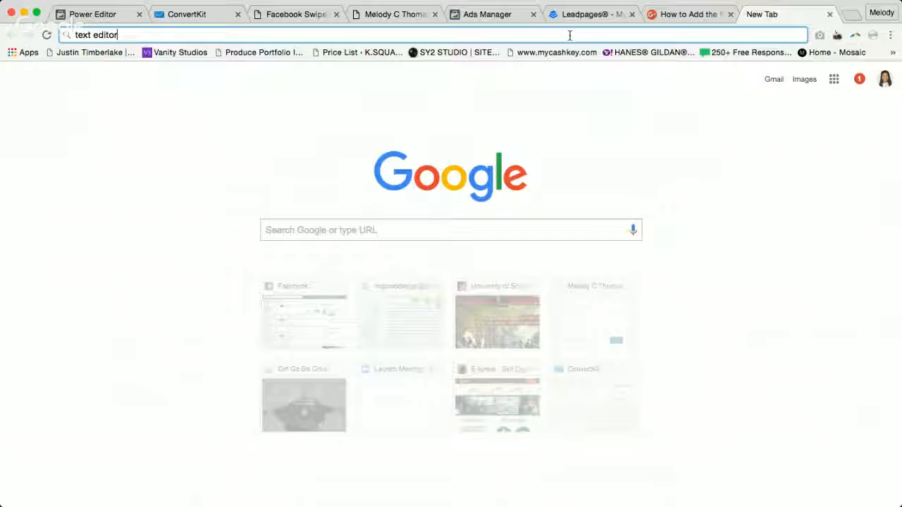
type(" online")
key("Return")
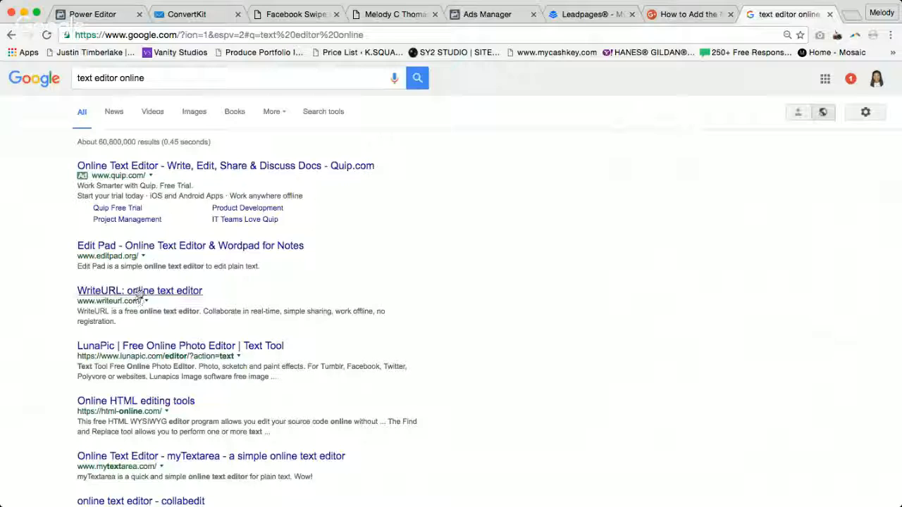
Open the WriteURL online text editor from the search results and create a new document
left_click(166, 246)
left_click(12, 35)
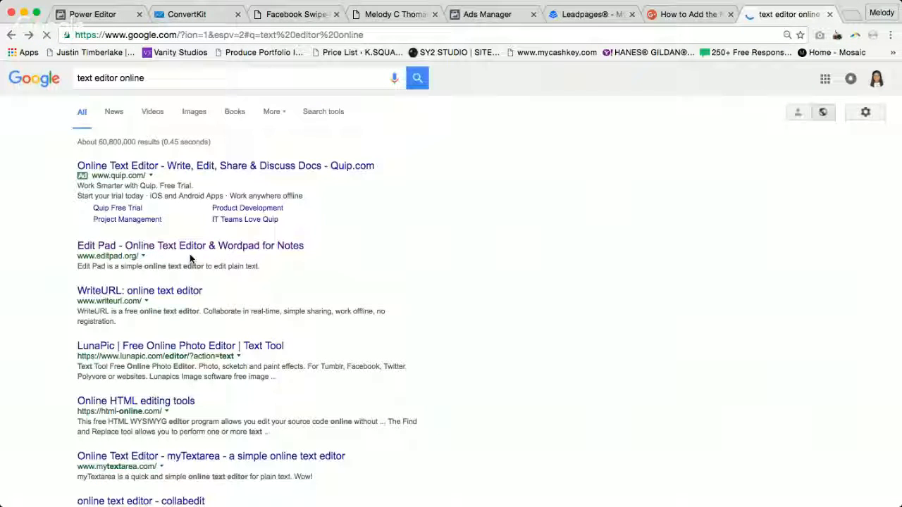
left_click(187, 288)
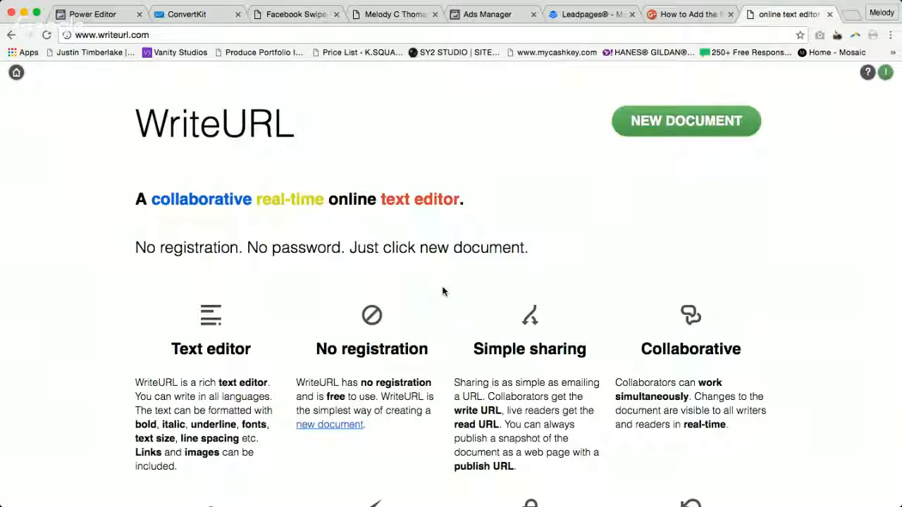
scroll(560, 285, "down", 10)
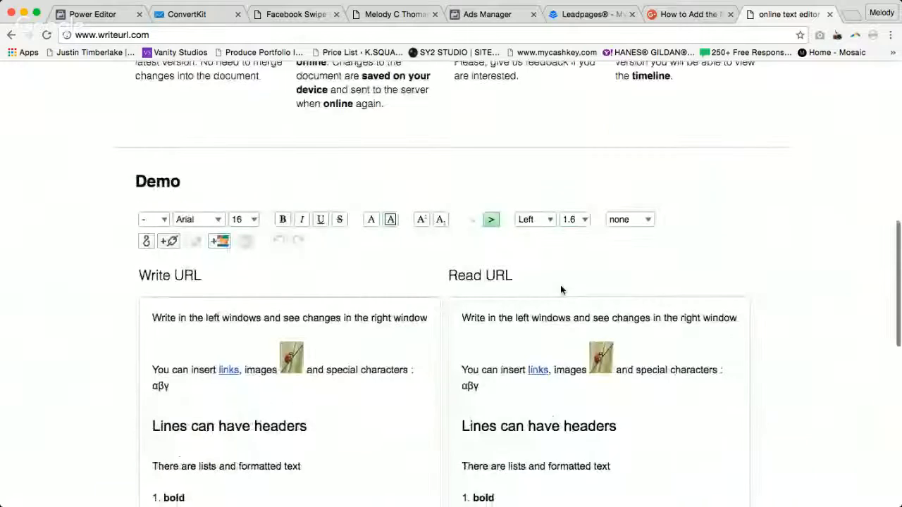
scroll(453, 275, "down", 5)
scroll(453, 275, "up", 15)
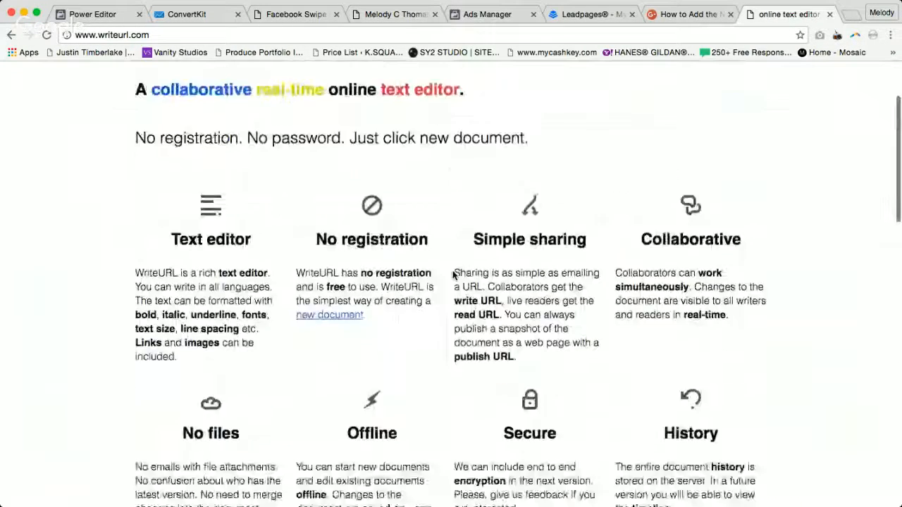
left_click(696, 62)
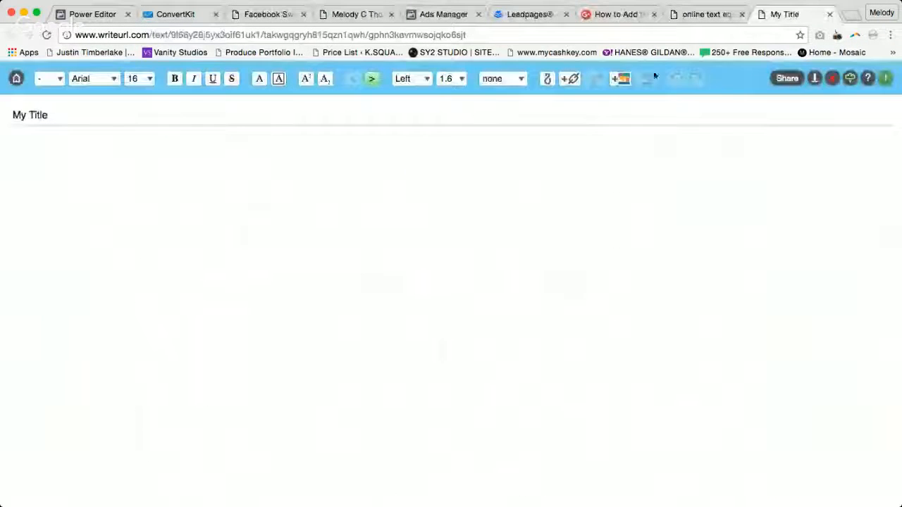
Title the document "Facebook Ad Pixel" and paste the copied pixel base code into its body
double_click(39, 114)
triple_click(40, 113)
type("Facebook Ad Pag")
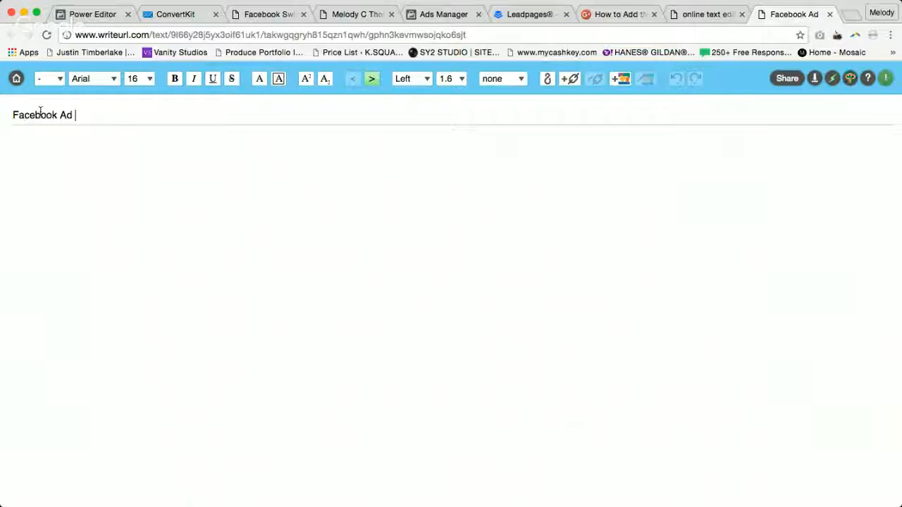
key("BackSpace")
key("BackSpace")
type("ixe")
key("BackSpace")
type("xel")
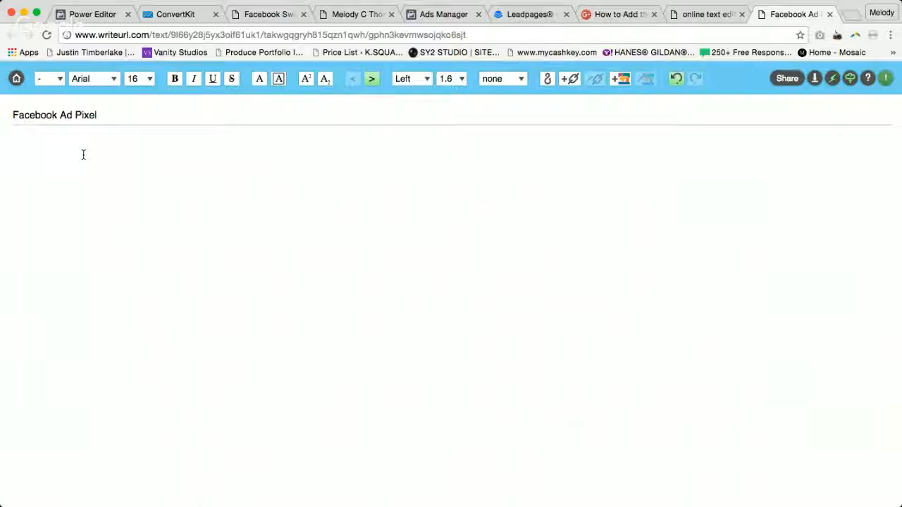
key("super+v")
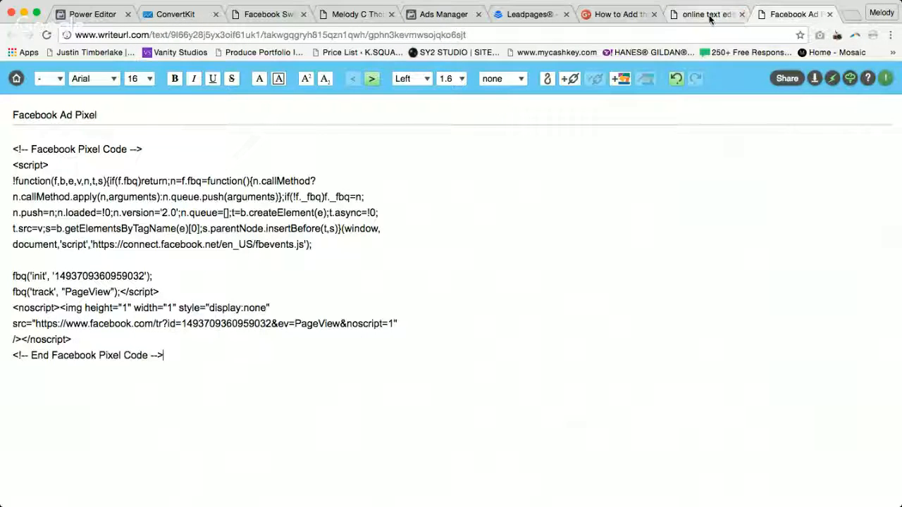
Close the leftover WriteURL start page and switch to the Ads Manager pixel page
left_click(709, 16)
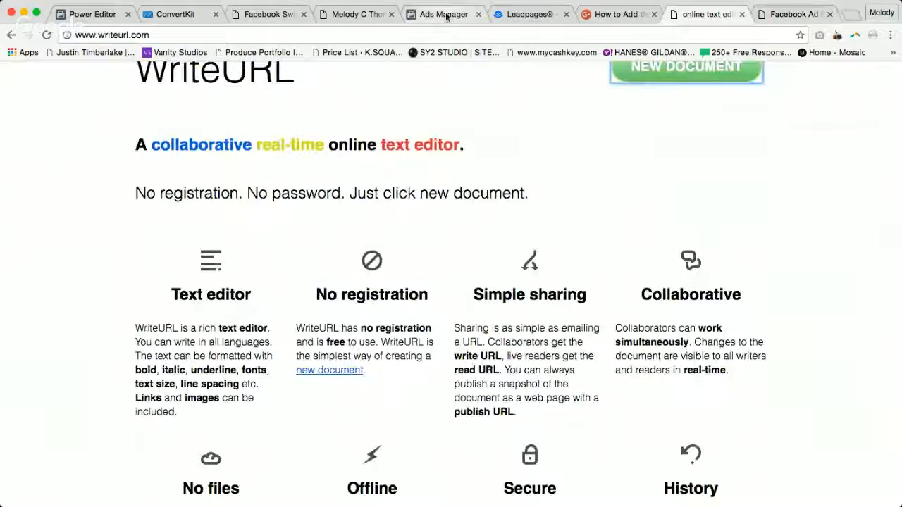
left_click(446, 14)
left_click(741, 14)
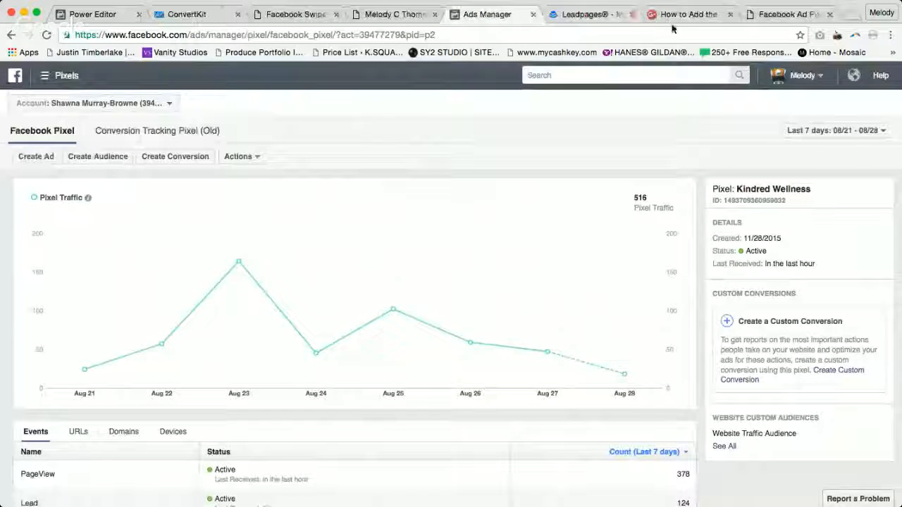
left_click(680, 17)
left_click(490, 15)
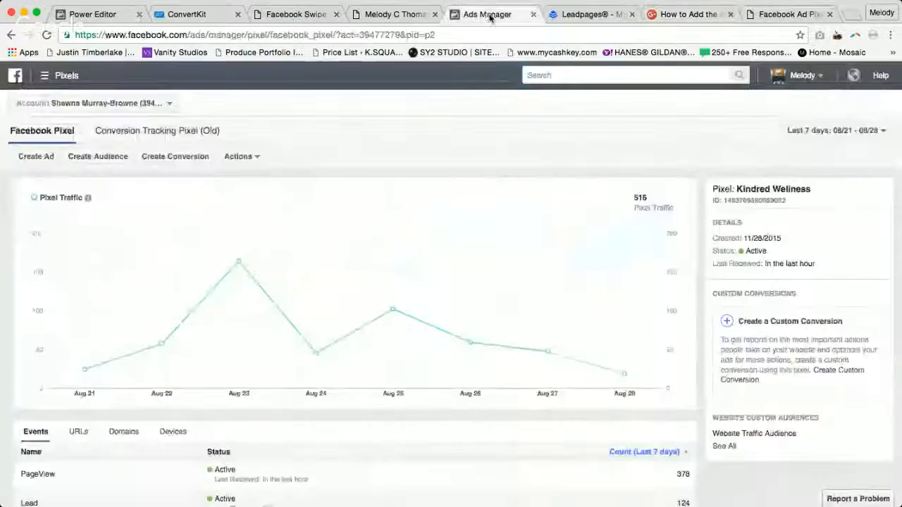
Examine the Kindred Wellness pixel's event list and its traffic chart
scroll(325, 303, "down", 3)
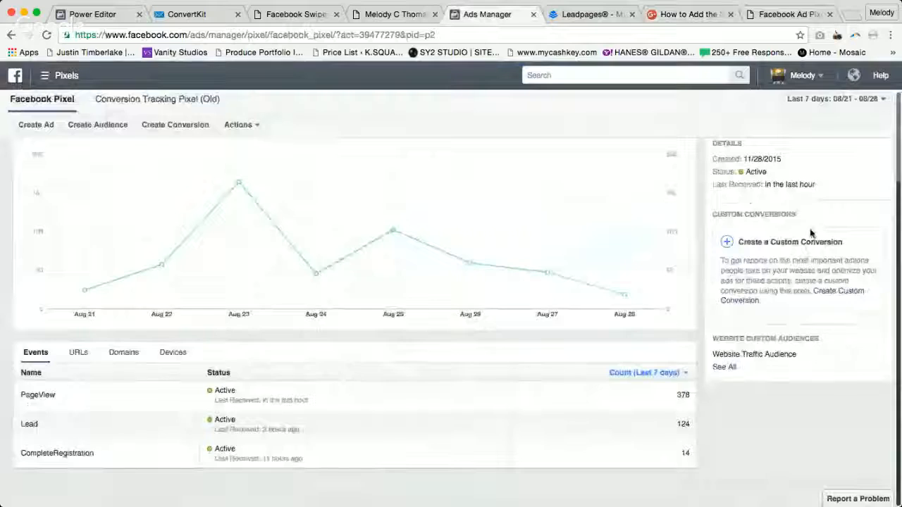
scroll(811, 234, "up", 3)
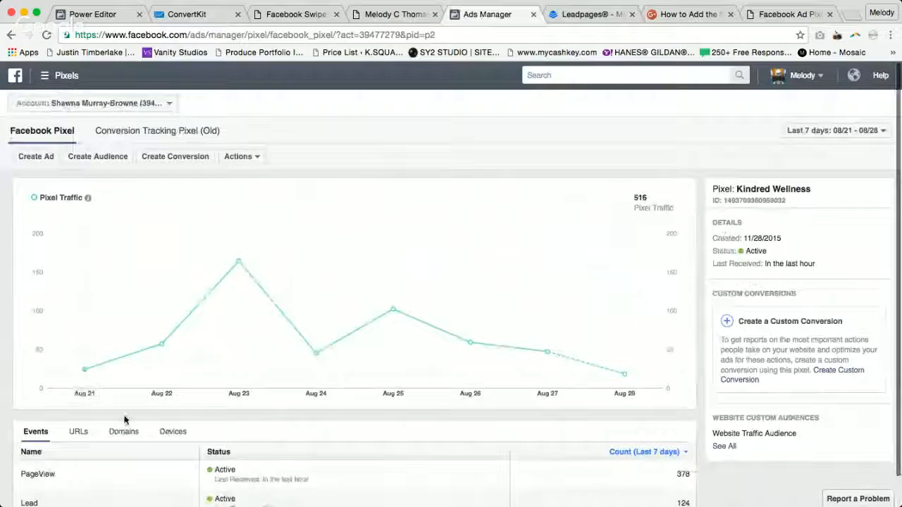
scroll(125, 420, "down", 3)
left_click_drag(55, 396, 23, 397)
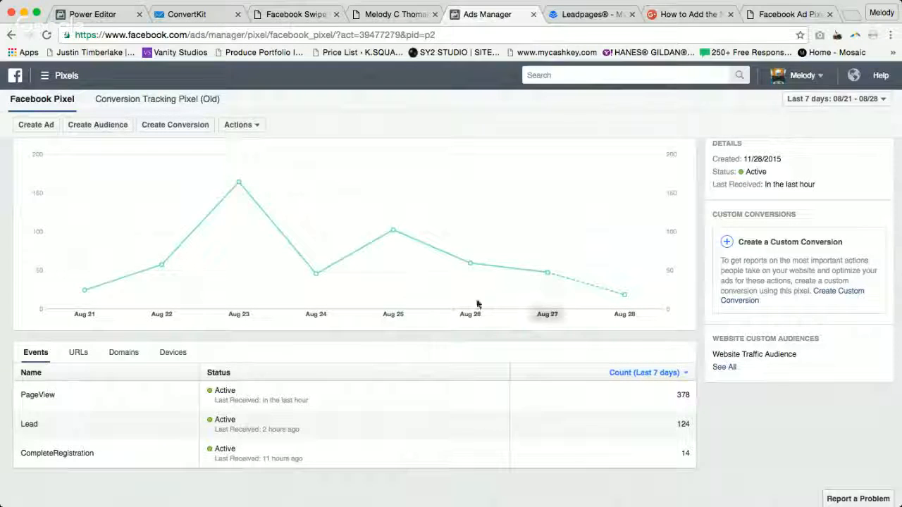
scroll(476, 284, "up", 3)
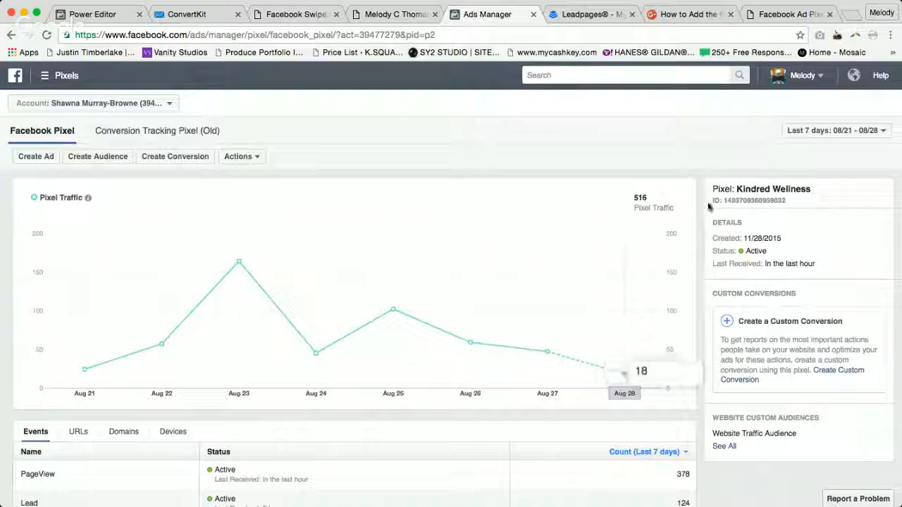
Highlight the fbq('track', "PageView") line of the pixel code in the Facebook Ad Pixel document to examine it
left_click(790, 13)
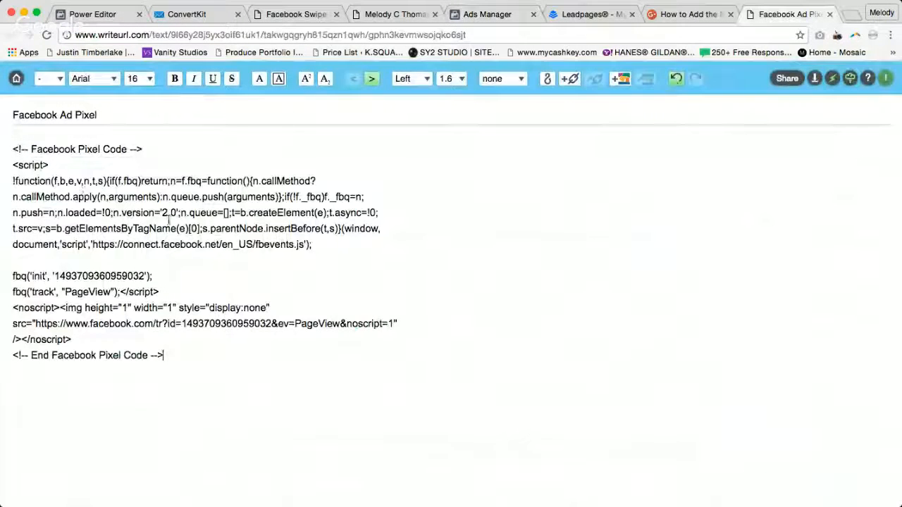
triple_click(176, 290)
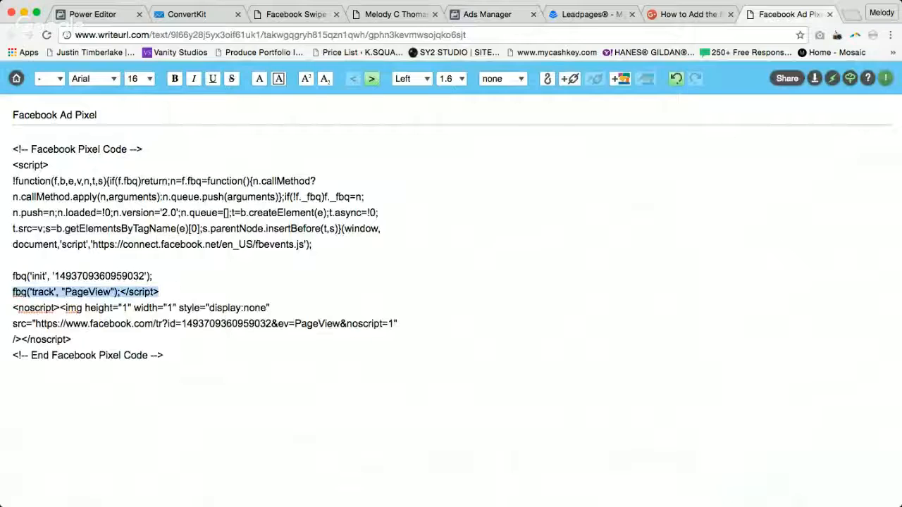
left_click(192, 289)
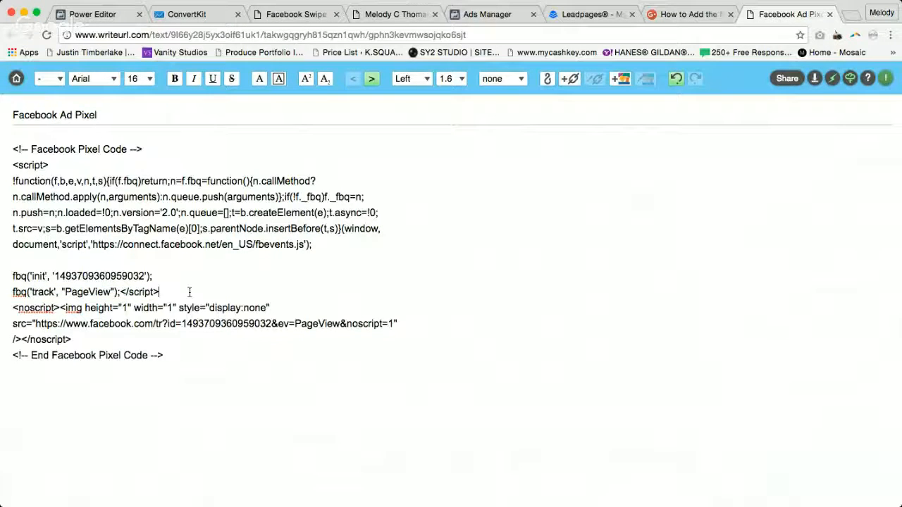
triple_click(155, 292)
left_click(203, 289)
triple_click(187, 287)
left_click(172, 266)
left_click_drag(161, 291, 5, 292)
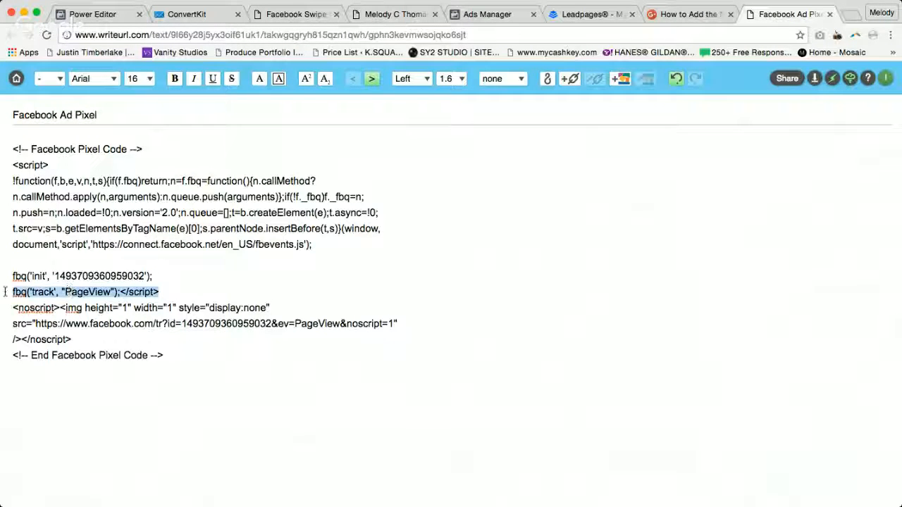
left_click(164, 289)
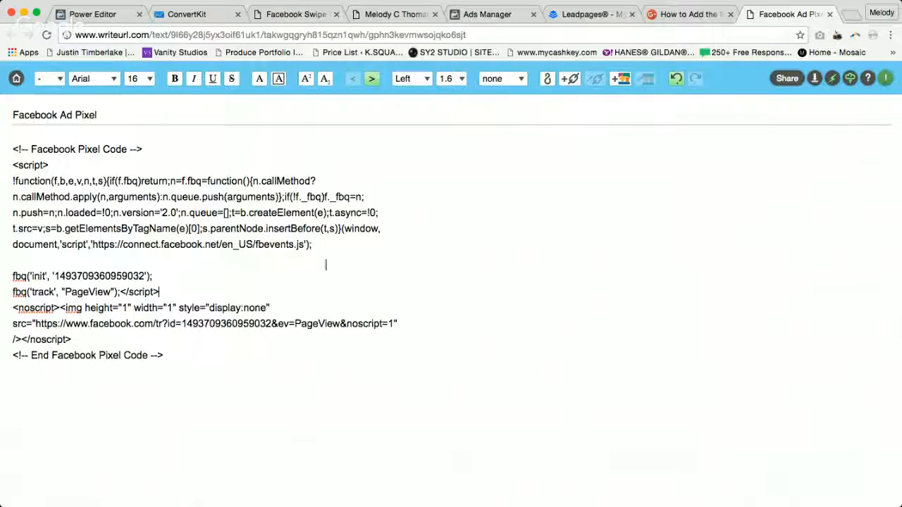
Open the business website's wp-login.php page in a new browser tab and log in to WordPress with the saved credentials
left_click(496, 16)
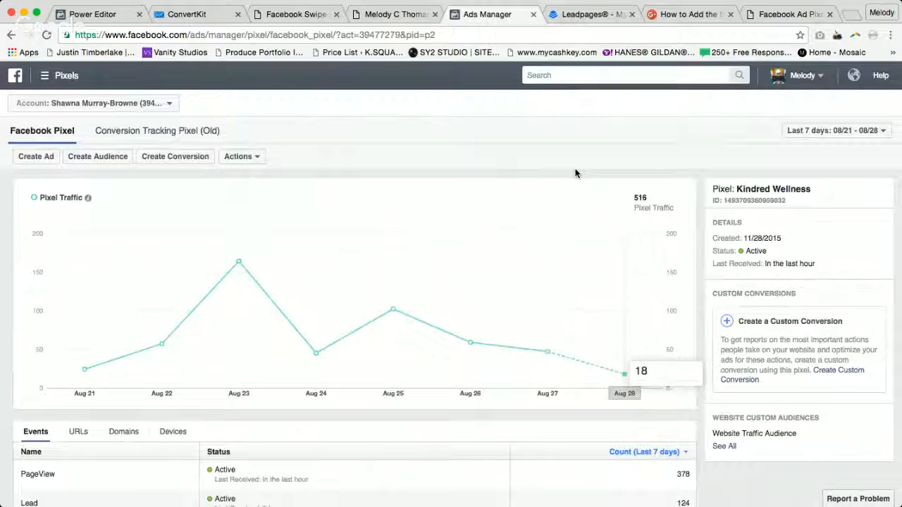
left_click(850, 15)
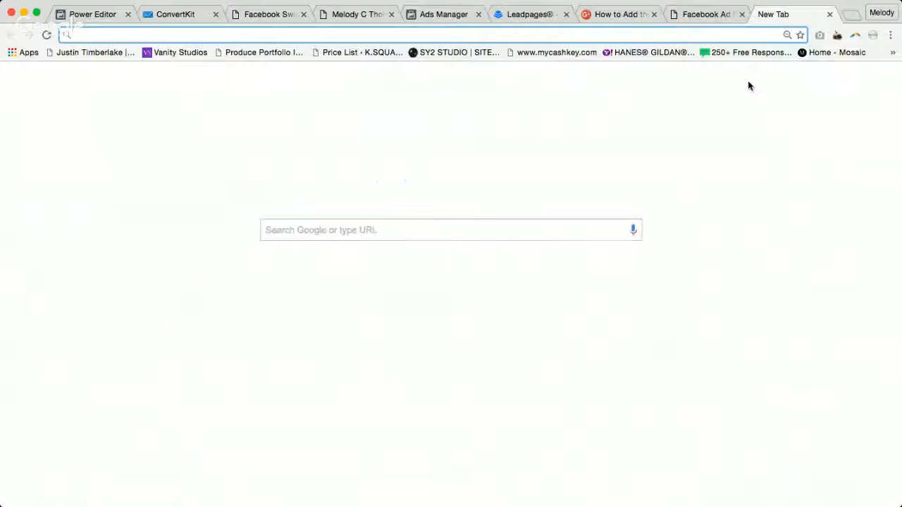
type("melodycthomas.com")
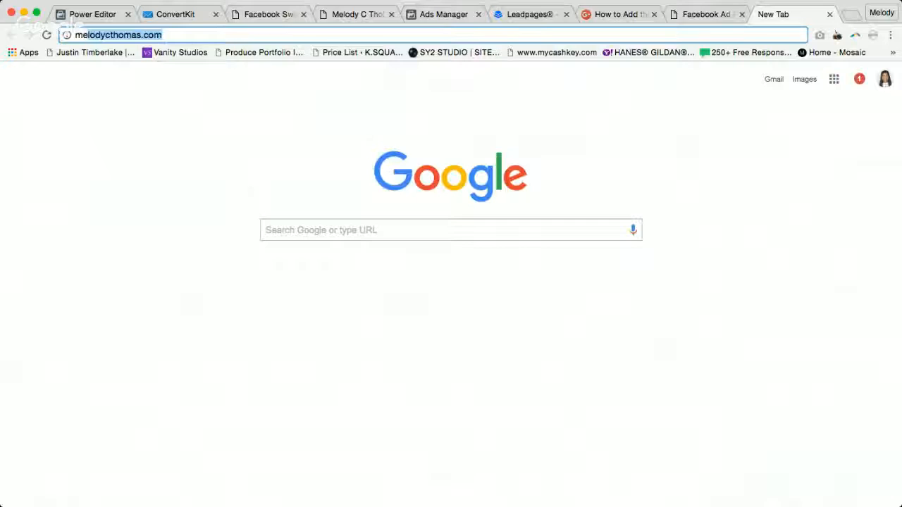
key("Right")
type("/w")
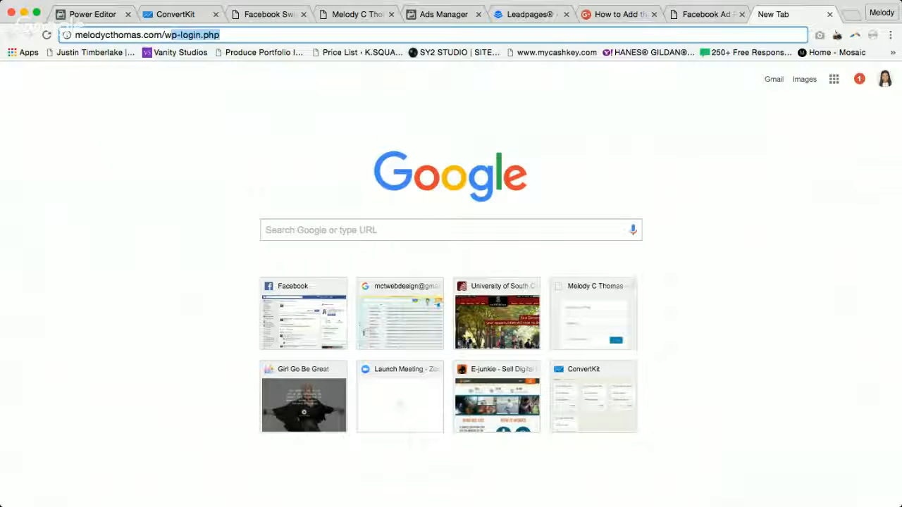
key("Return")
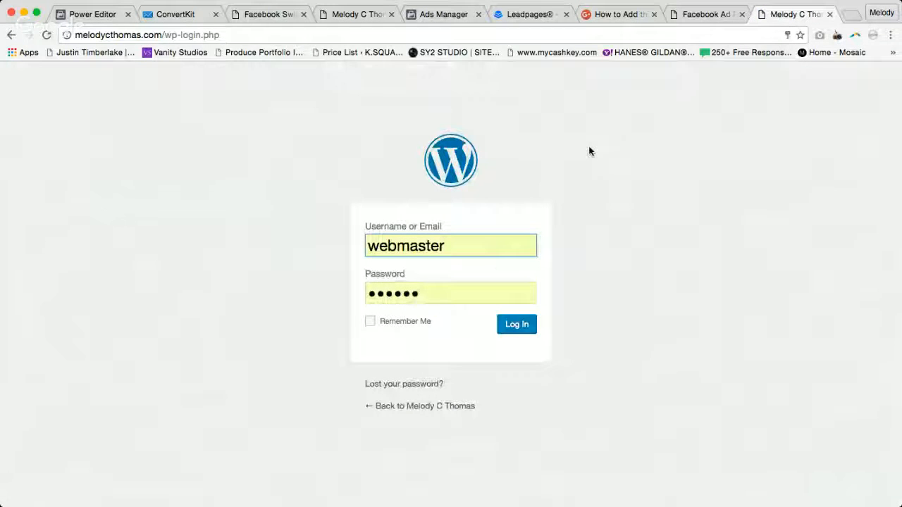
key("Return")
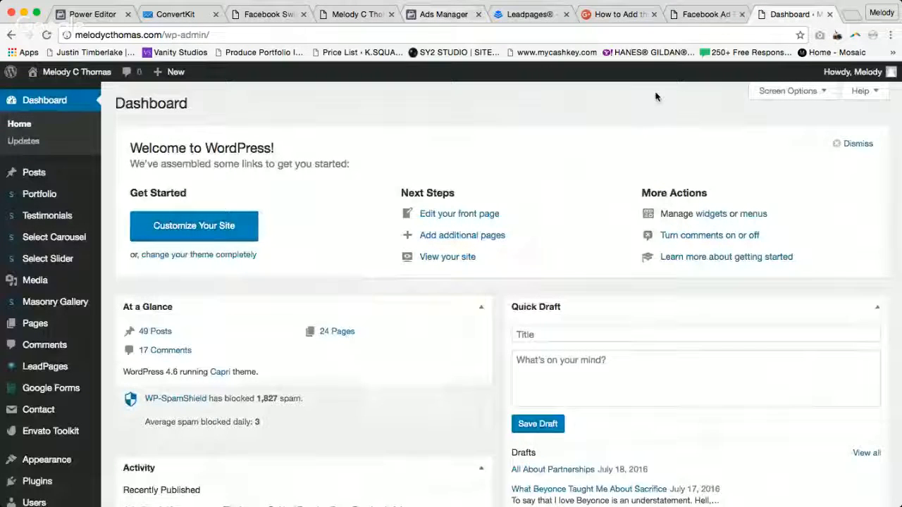
Look through the WordPress admin menu entries, including the Appearance and Select Options submenus
scroll(47, 361, "down", 10)
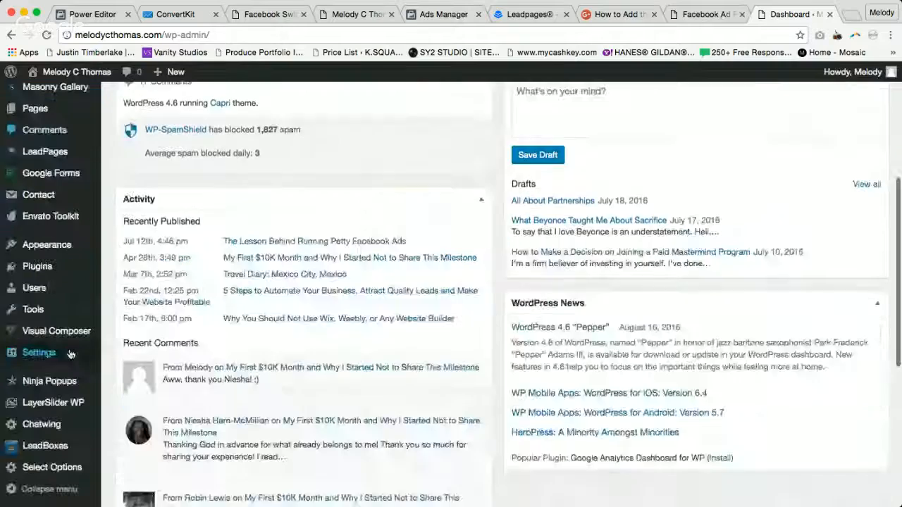
scroll(172, 197, "up", 10)
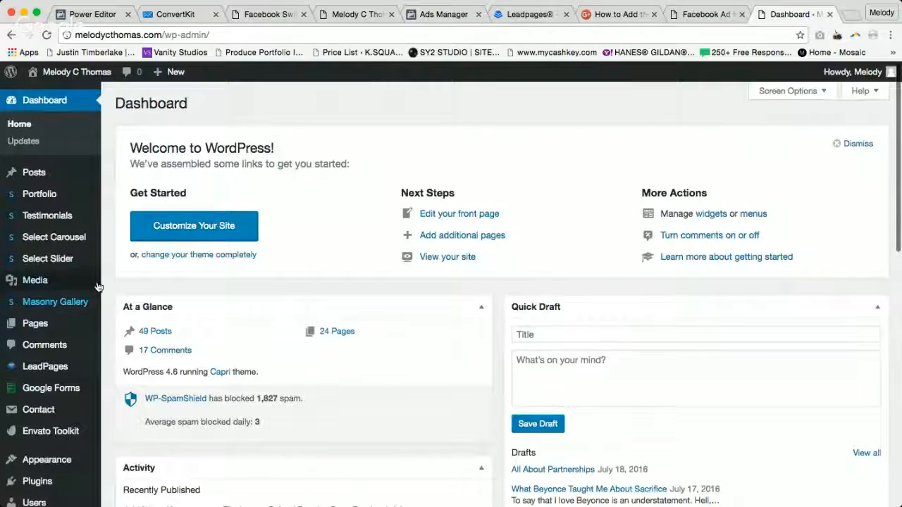
scroll(28, 310, "down", 10)
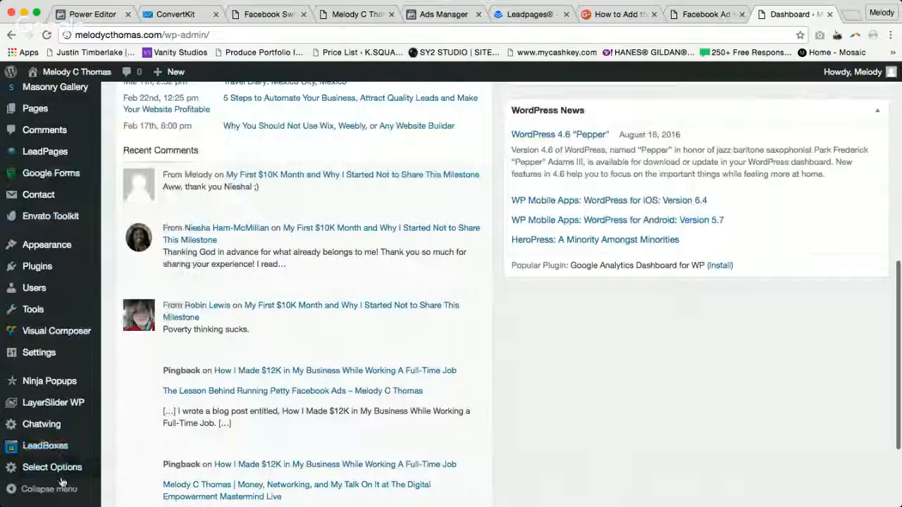
scroll(43, 243, "up", 10)
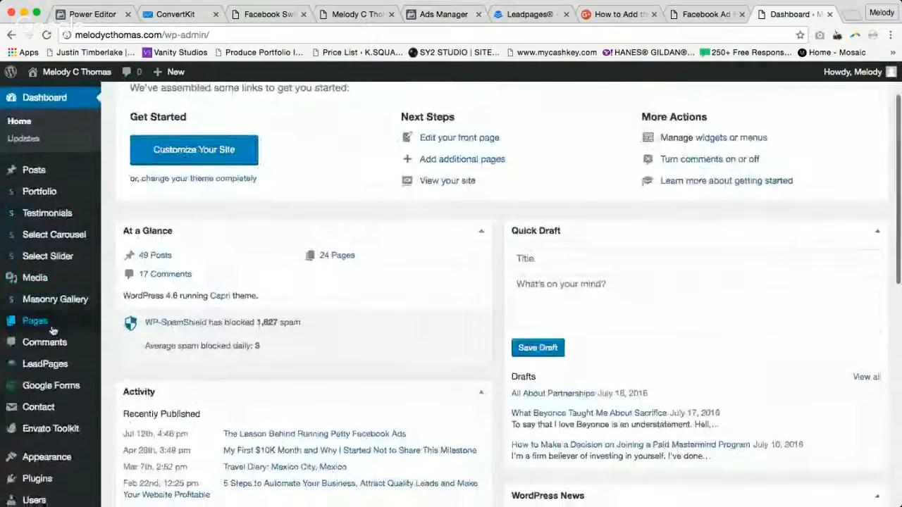
scroll(53, 331, "down", 10)
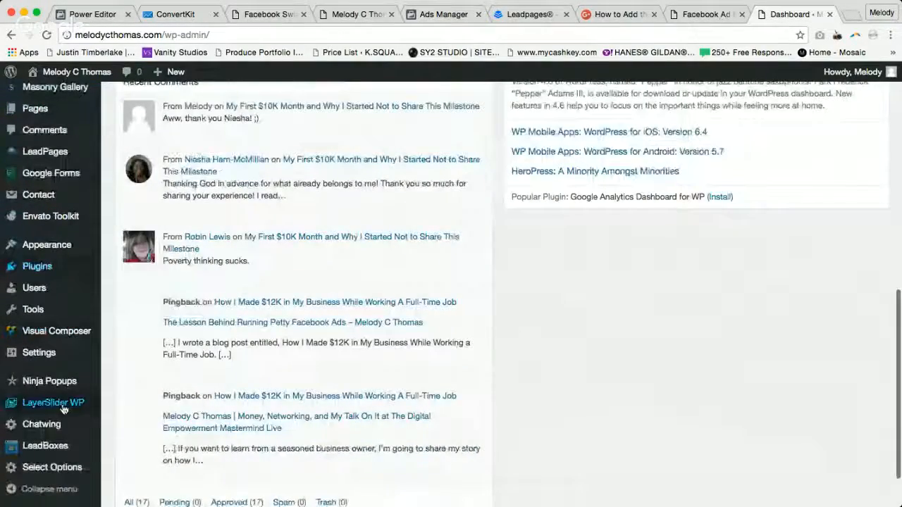
scroll(62, 317, "up", 5)
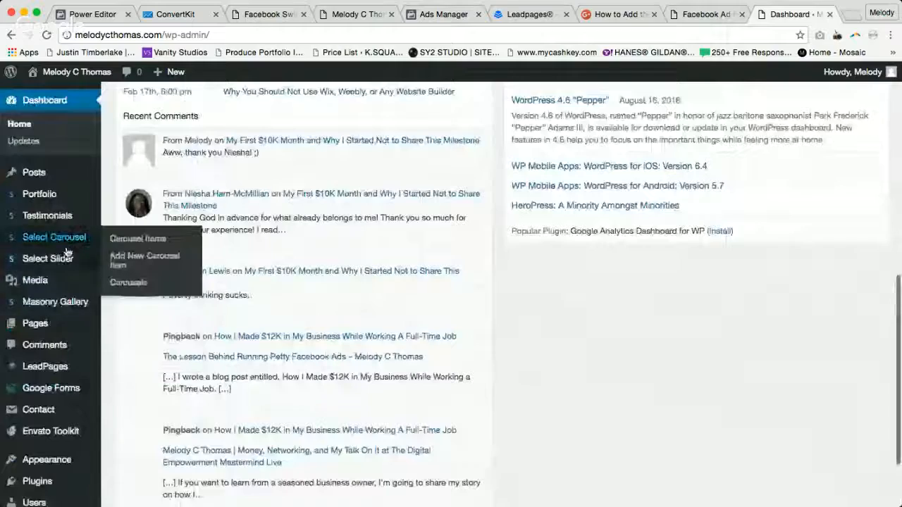
scroll(43, 320, "up", 5)
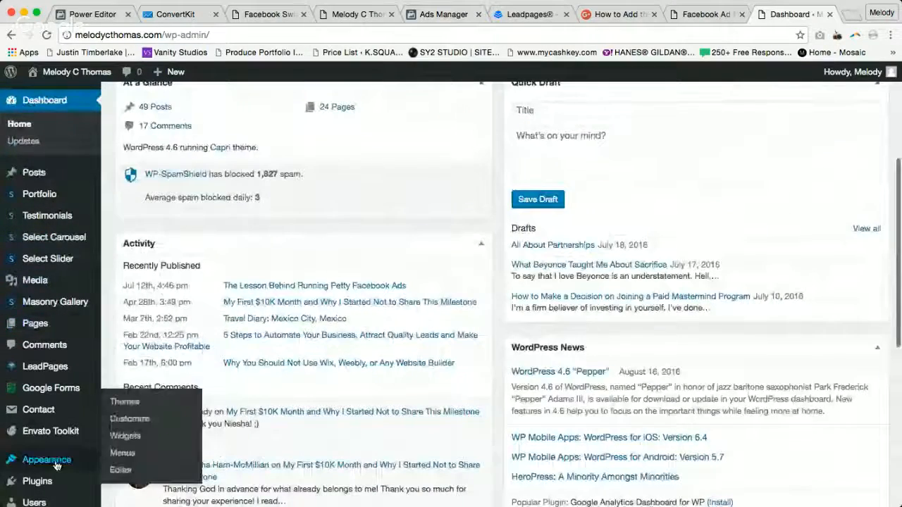
scroll(59, 222, "up", 4)
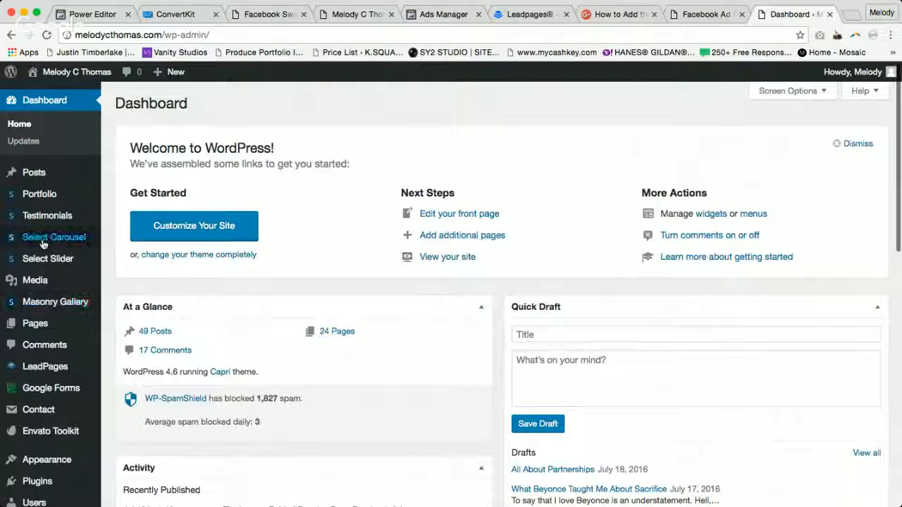
mouse_move(58, 240)
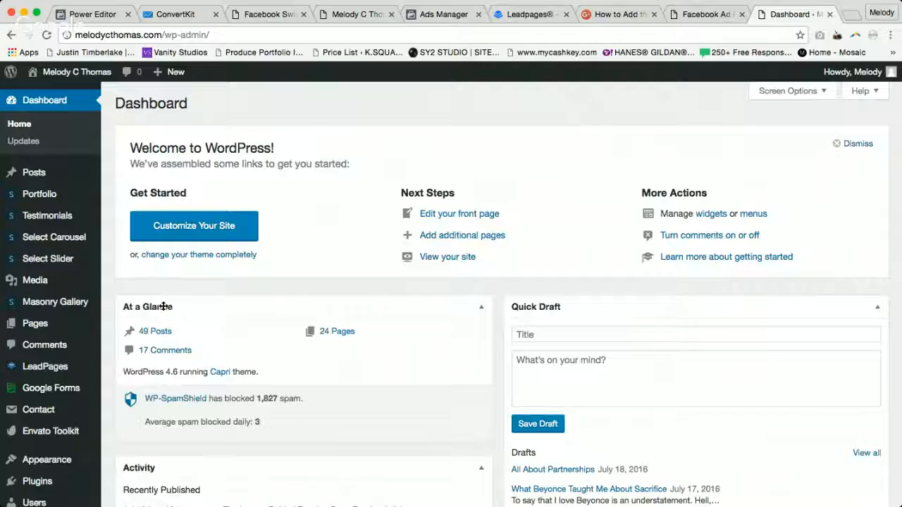
scroll(163, 306, "down", 10)
mouse_move(61, 478)
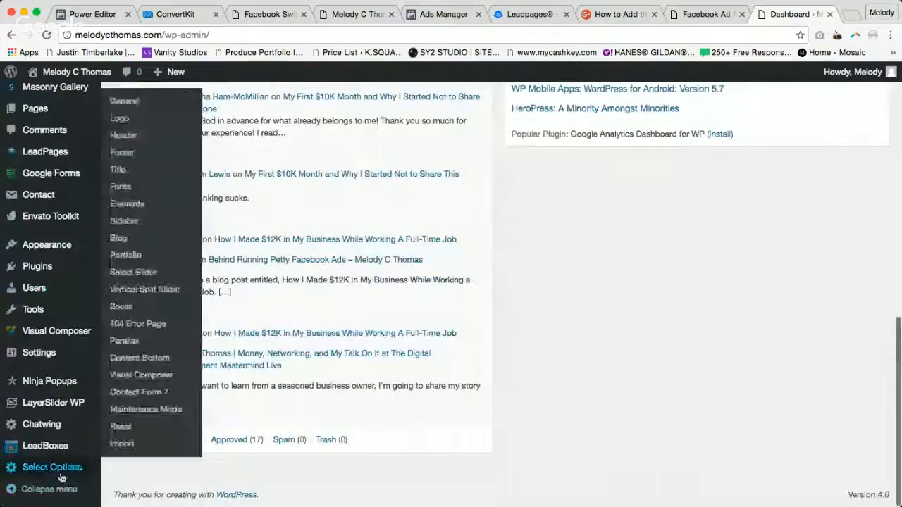
scroll(134, 291, "up", 3)
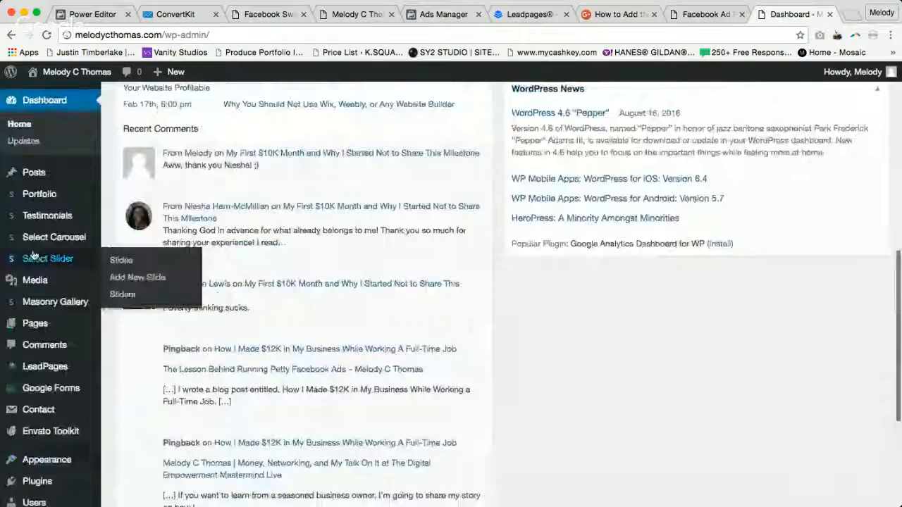
scroll(33, 255, "up", 5)
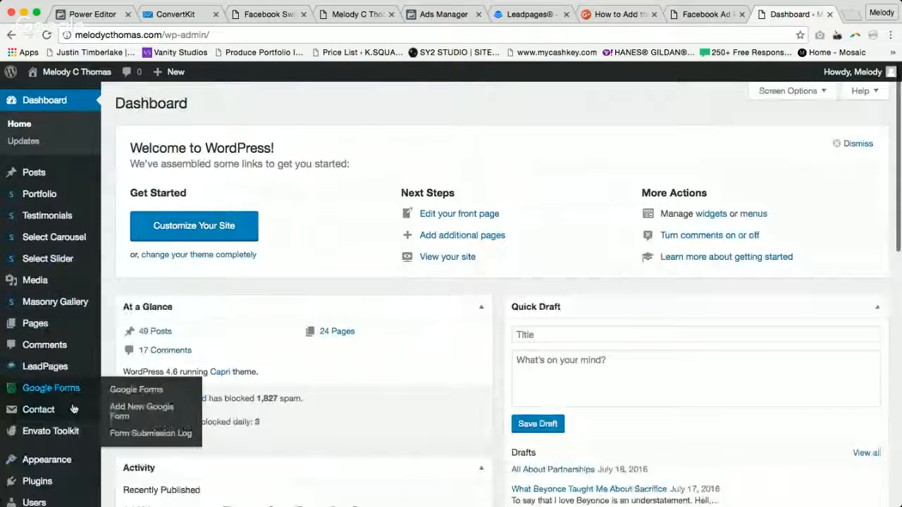
Open the installed plugins list and examine it for the Header and Footer plugin
left_click(60, 490)
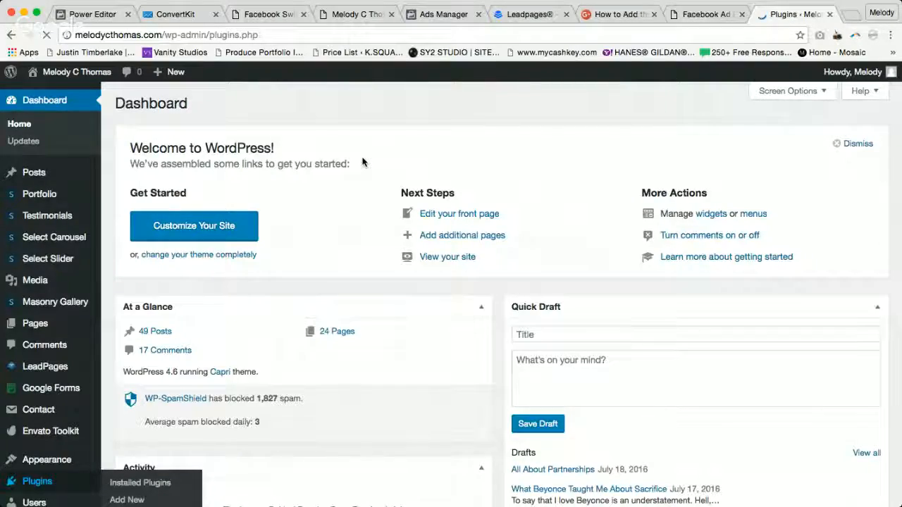
scroll(338, 351, "down", 4)
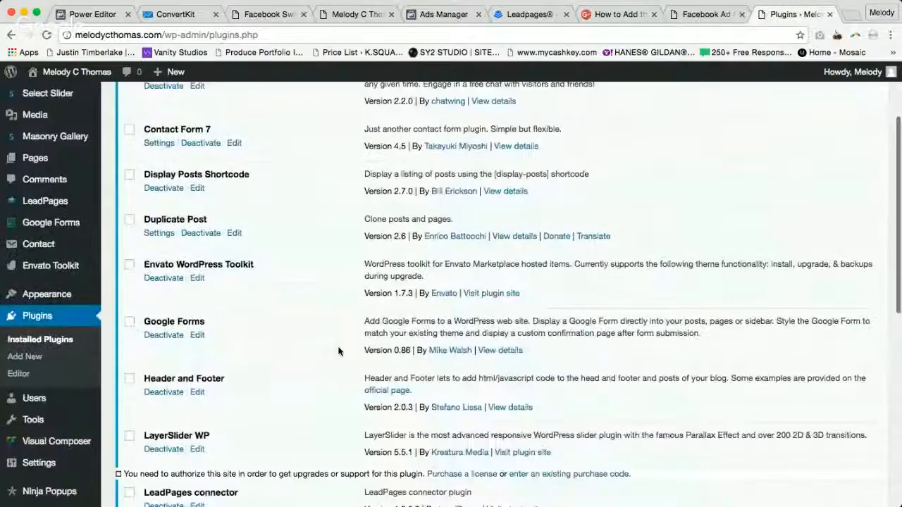
scroll(331, 345, "down", 10)
scroll(272, 270, "up", 5)
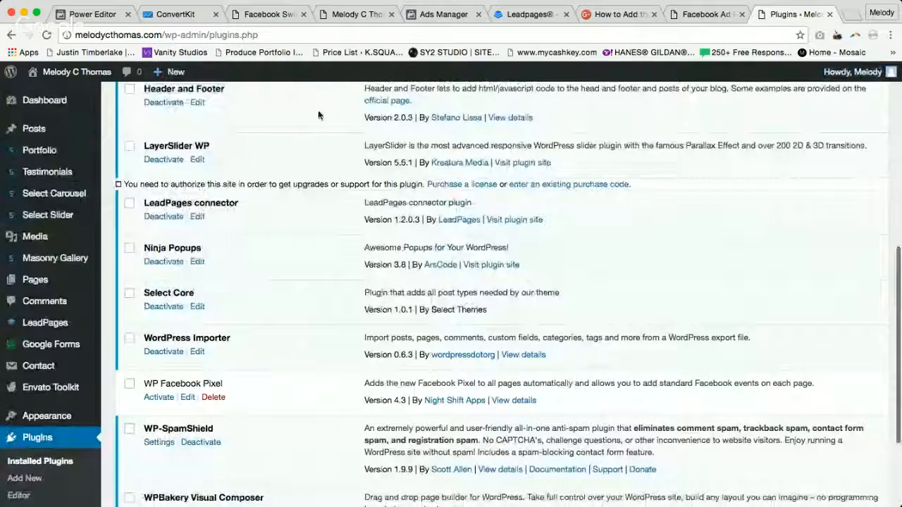
scroll(258, 117, "up", 2)
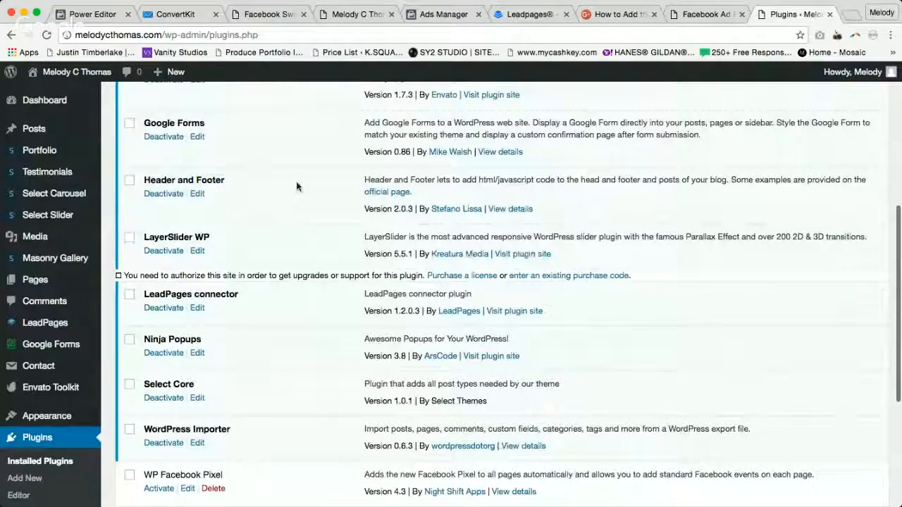
scroll(418, 289, "up", 4)
scroll(49, 339, "down", 8)
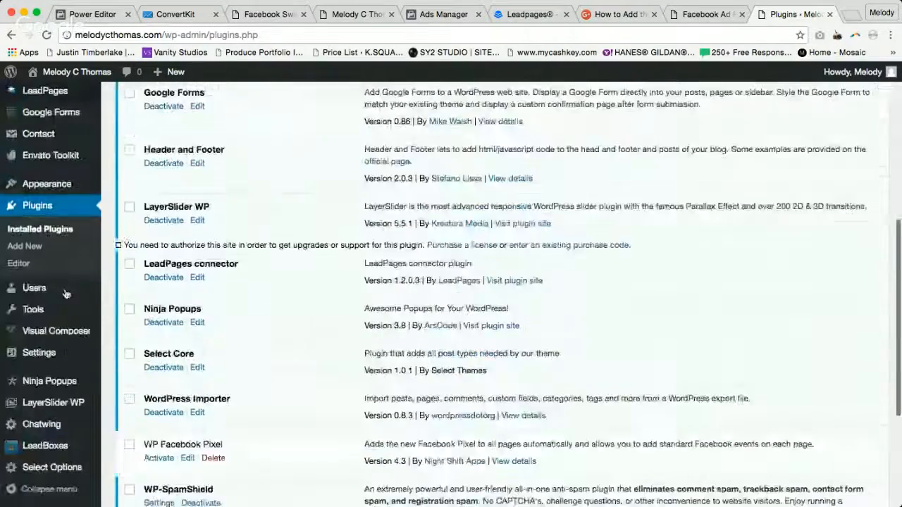
Open the Header and Footer plugin settings and compare the every-page head section code with the Facebook Ad Pixel document
mouse_move(42, 352)
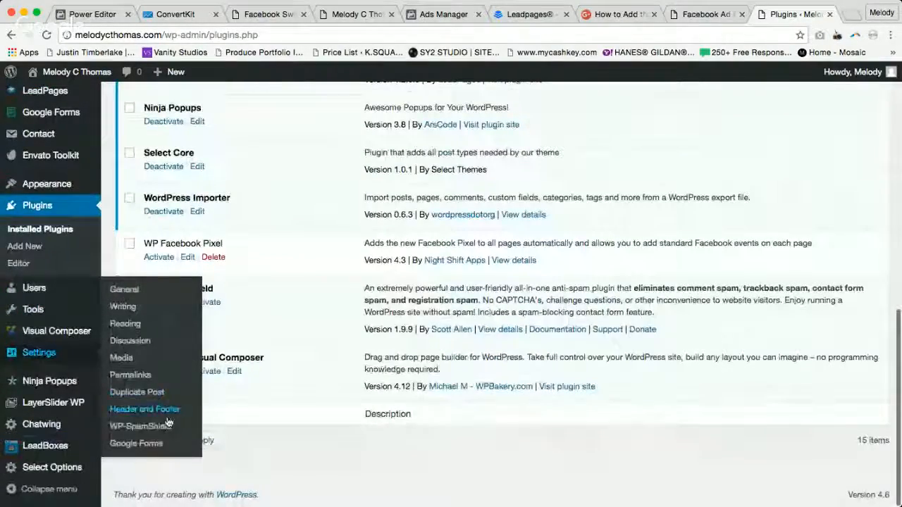
left_click(167, 411)
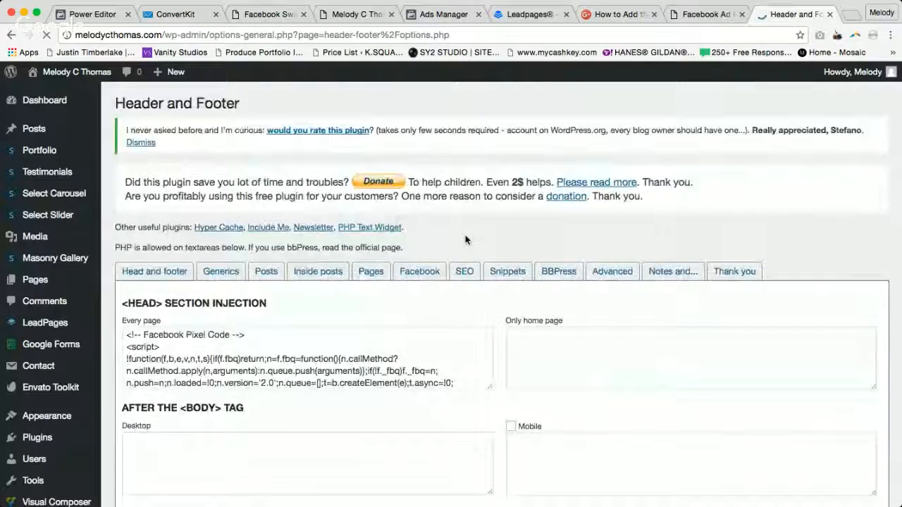
scroll(468, 243, "down", 5)
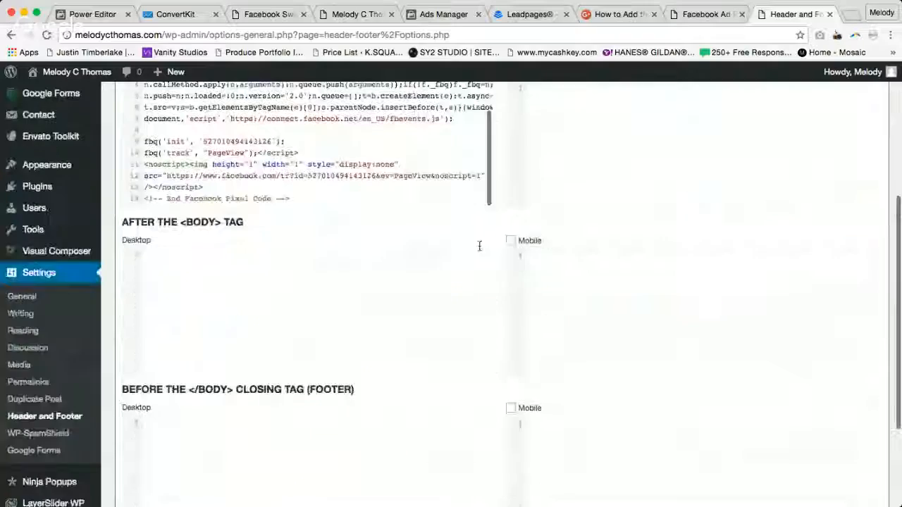
scroll(476, 248, "up", 3)
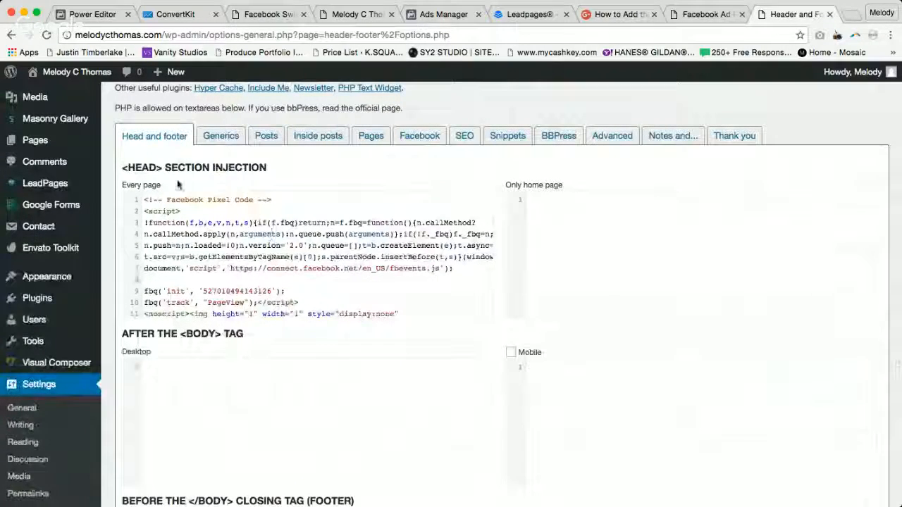
left_click(717, 13)
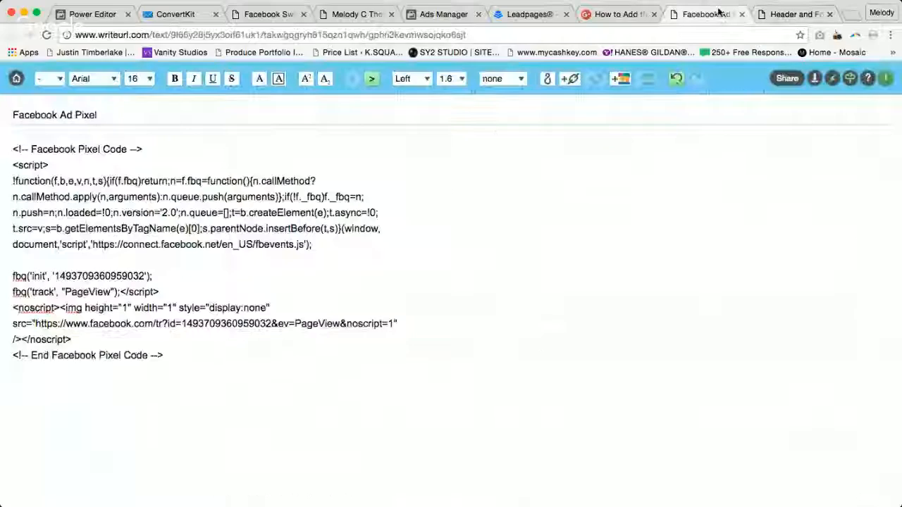
left_click(793, 16)
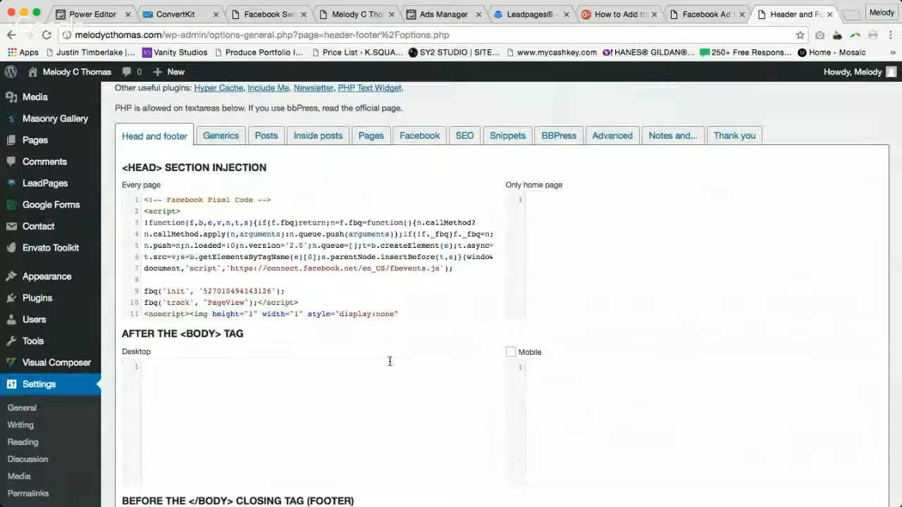
Examine the head section, after-body and footer injection fields of the Header and Footer settings down to the save option
scroll(362, 229, "up", 4)
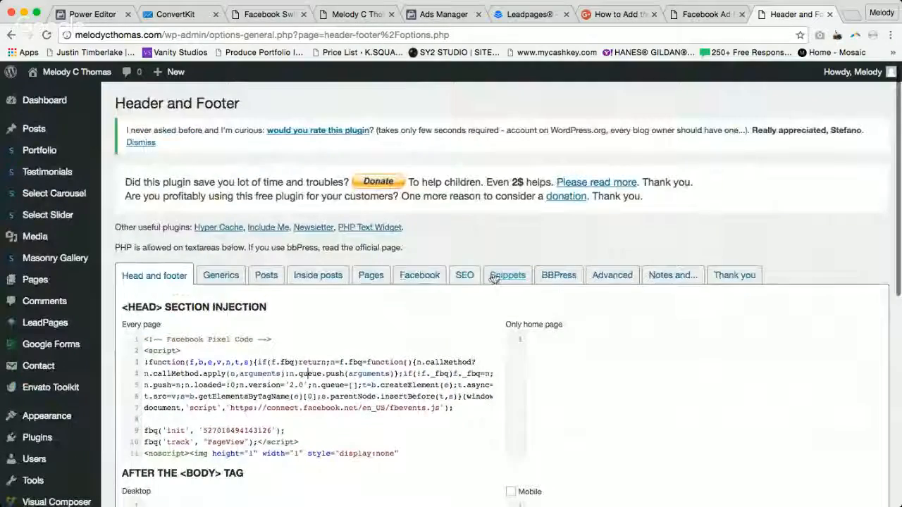
scroll(216, 224, "down", 3)
scroll(216, 224, "down", 3)
scroll(618, 287, "up", 5)
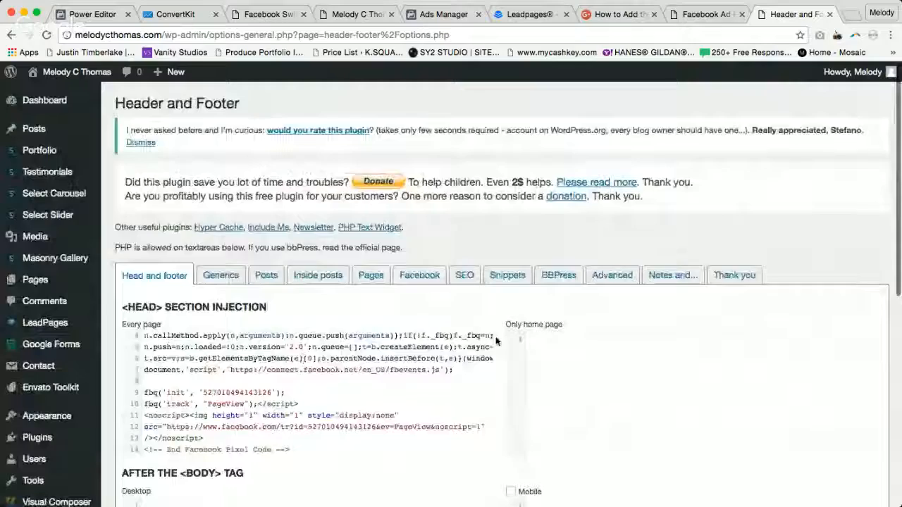
scroll(484, 302, "down", 5)
scroll(228, 209, "up", 4)
left_click(262, 258)
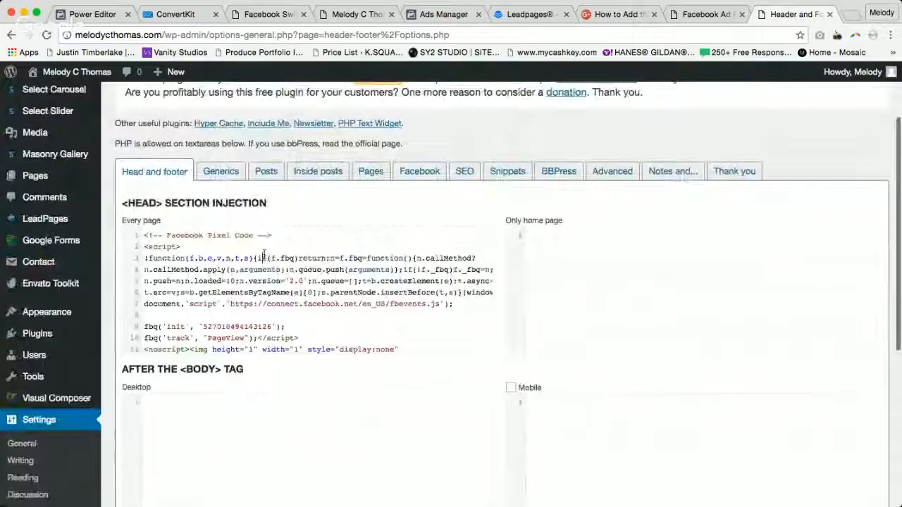
scroll(305, 263, "down", 4)
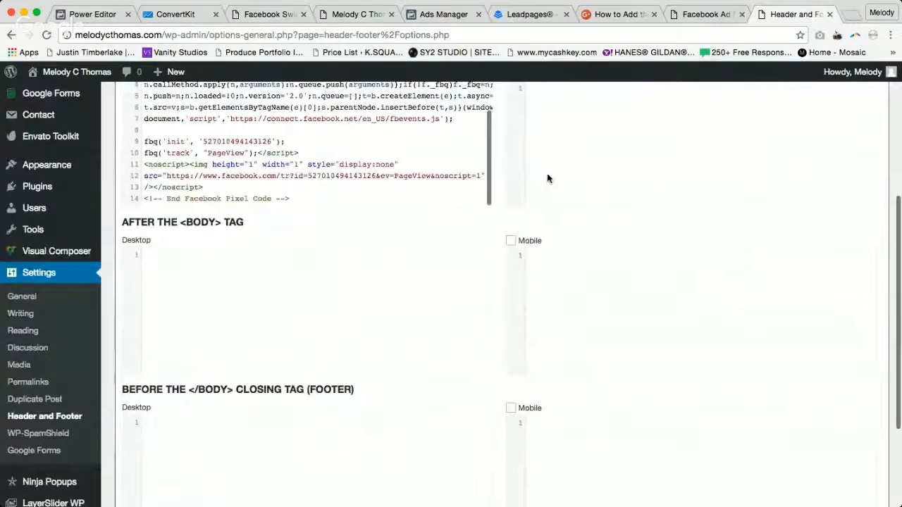
scroll(546, 177, "up", 5)
scroll(519, 228, "down", 5)
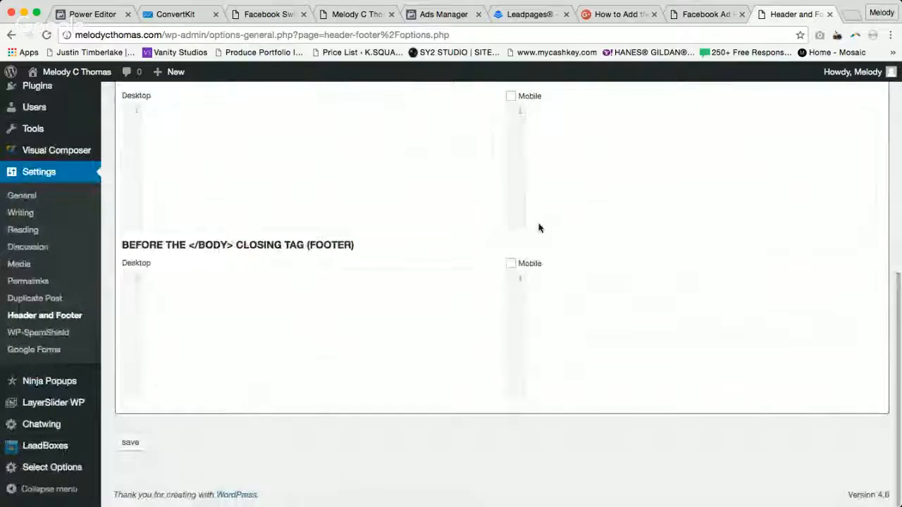
scroll(549, 228, "up", 5)
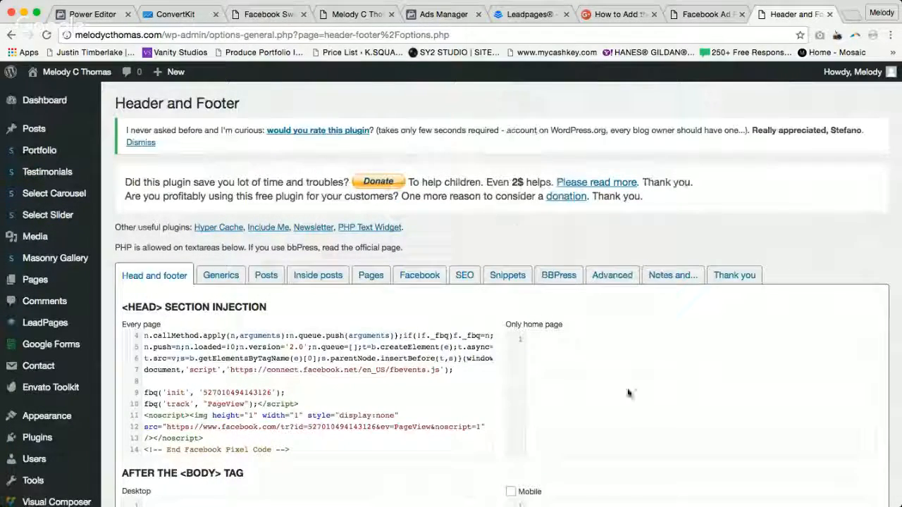
scroll(479, 215, "down", 5)
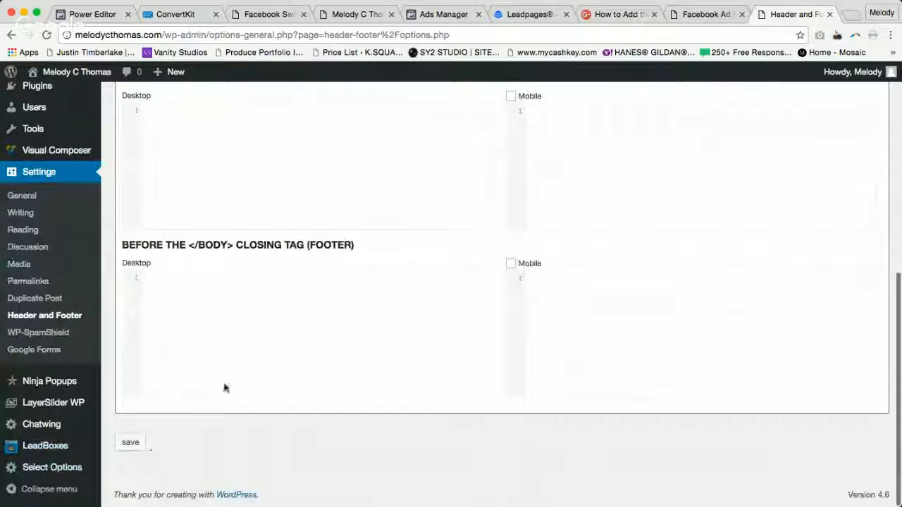
scroll(385, 256, "up", 5)
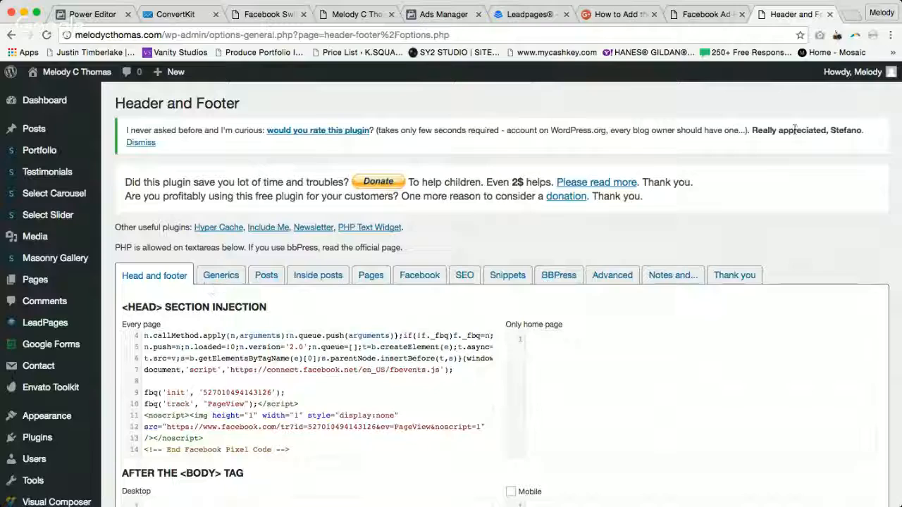
Close the WordPress settings page and open the Free Meditation Guide page for editing in Leadpages
left_click(829, 15)
left_click(585, 14)
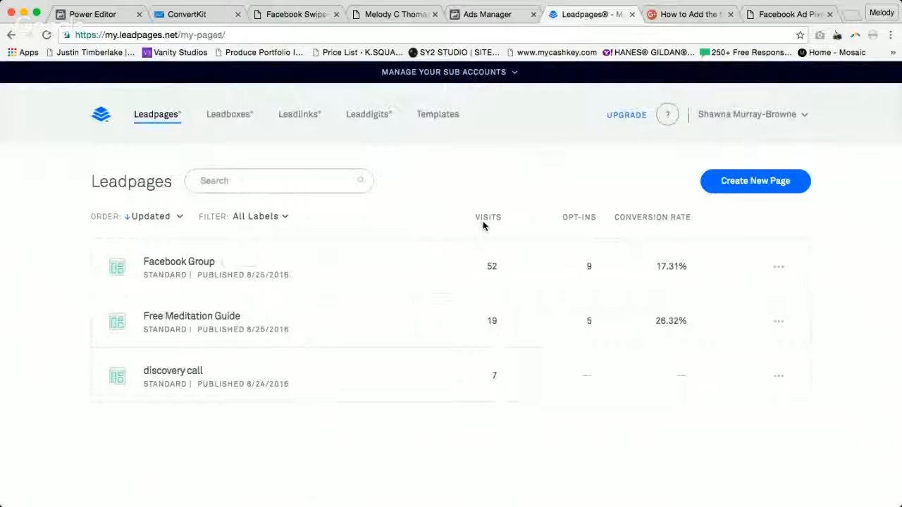
mouse_move(713, 250)
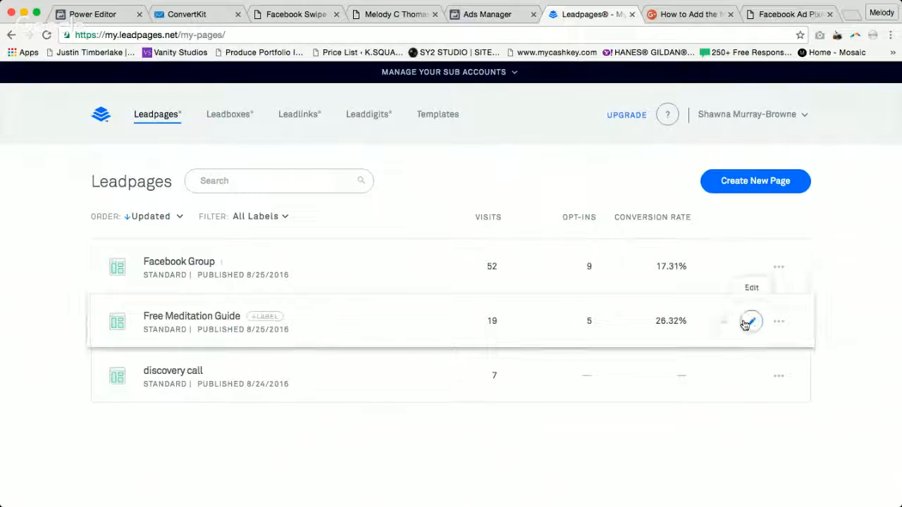
left_click(803, 16)
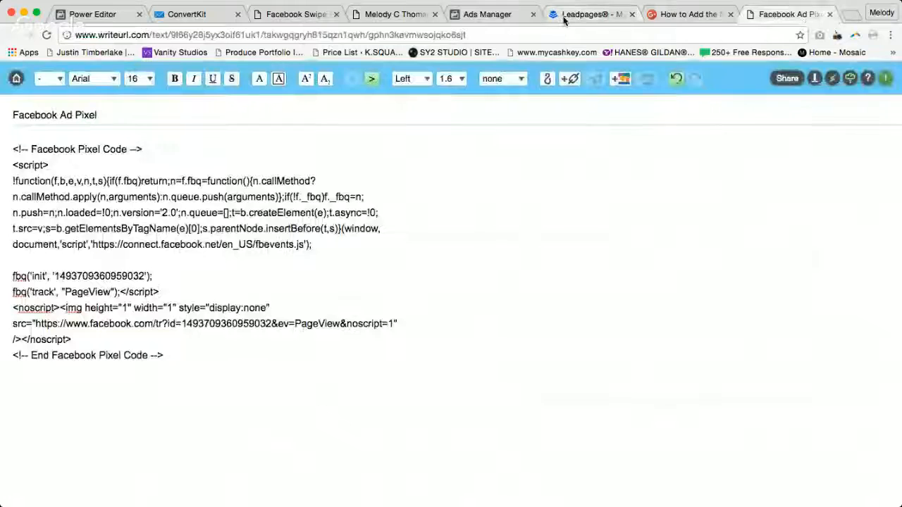
left_click(585, 14)
mouse_move(752, 329)
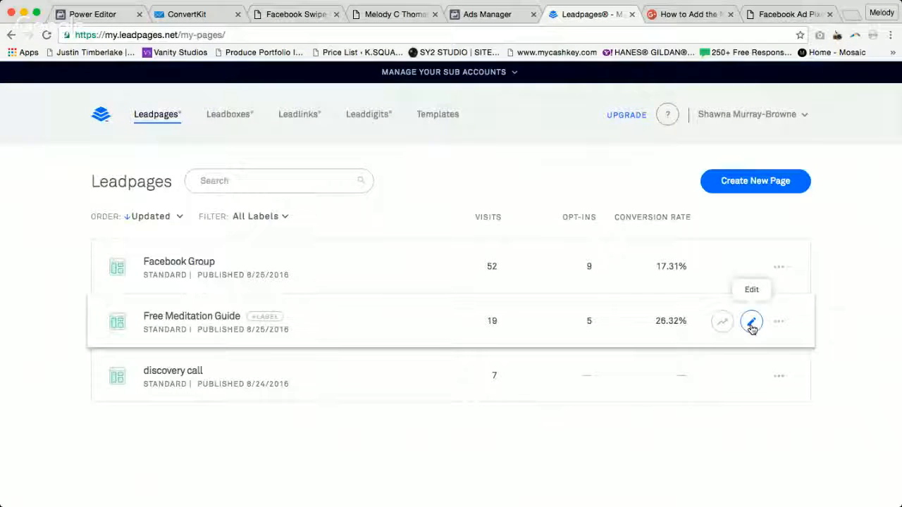
left_click(752, 323)
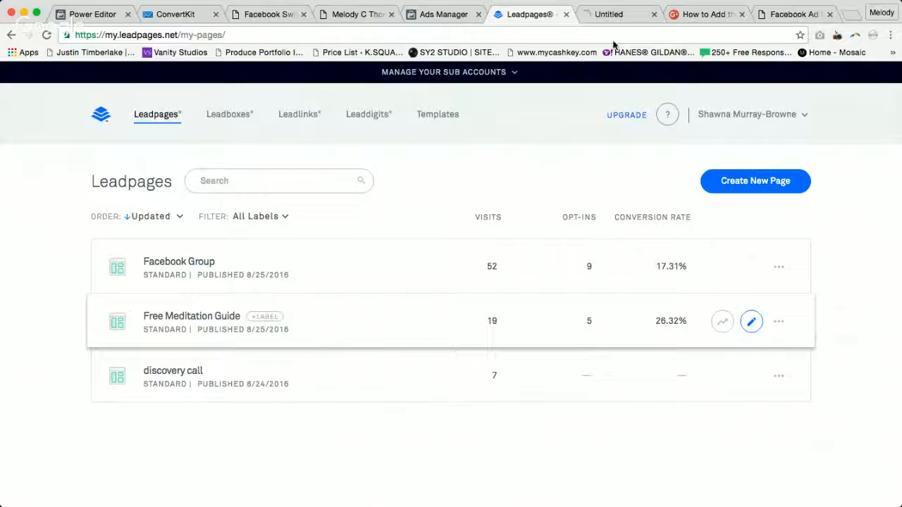
left_click(621, 19)
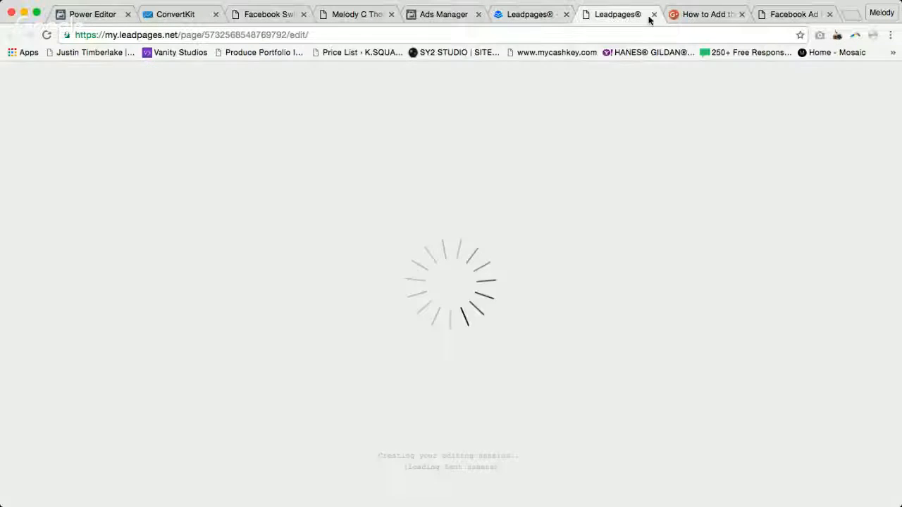
left_click(521, 14)
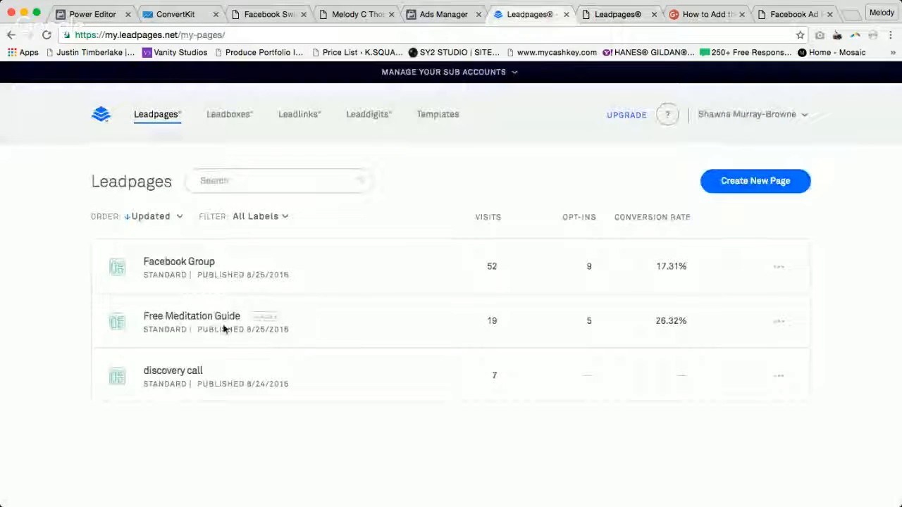
left_click(623, 17)
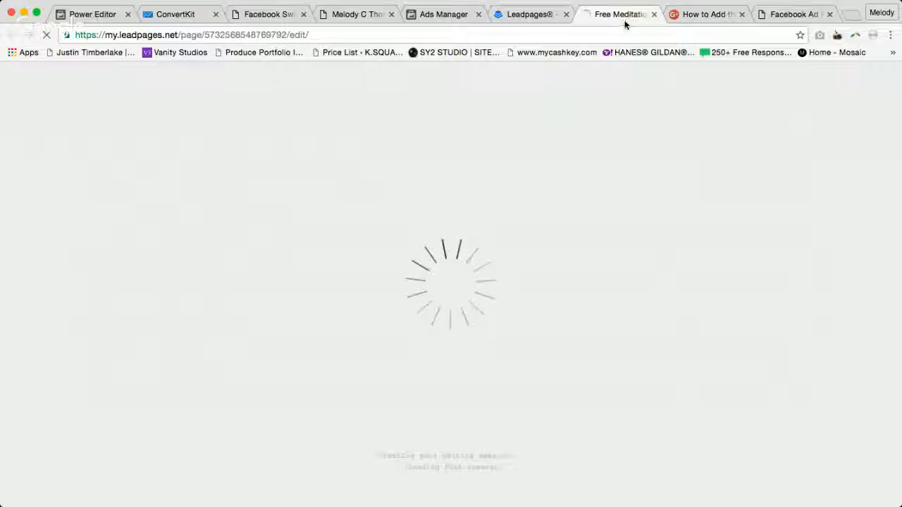
left_click(531, 15)
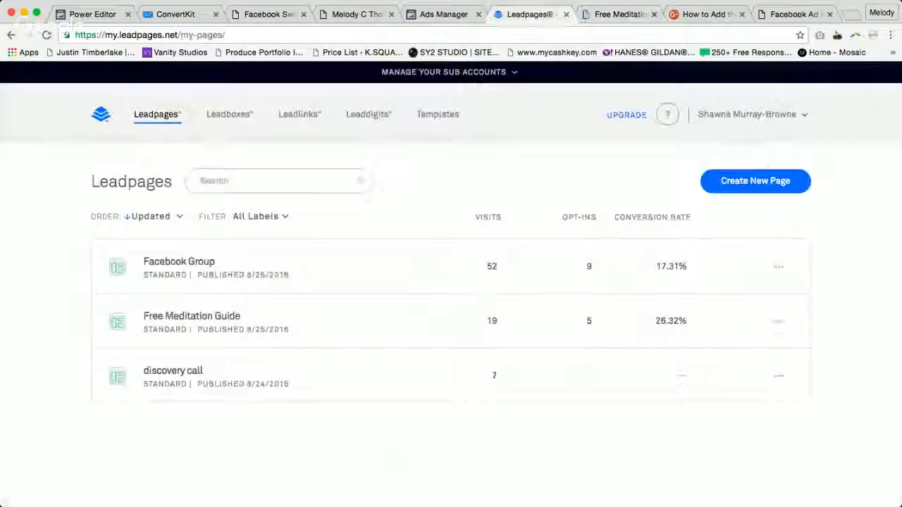
left_click(791, 15)
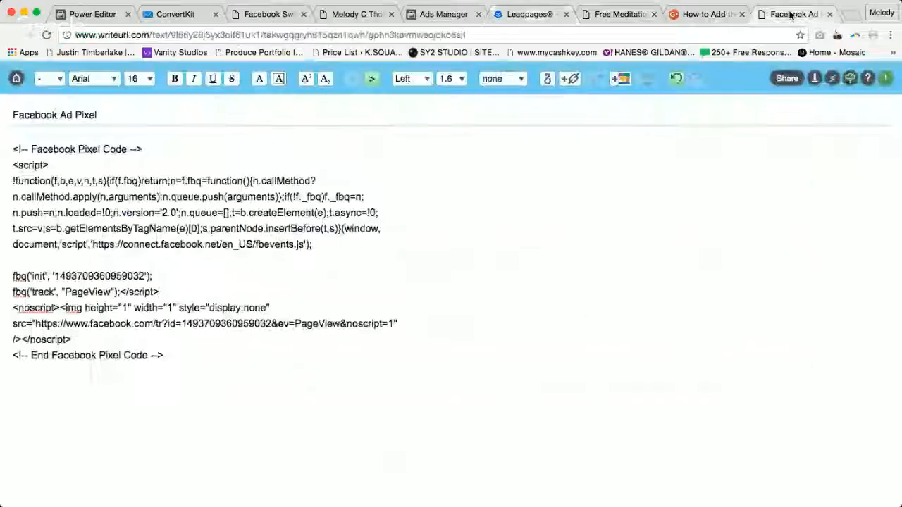
left_click(612, 11)
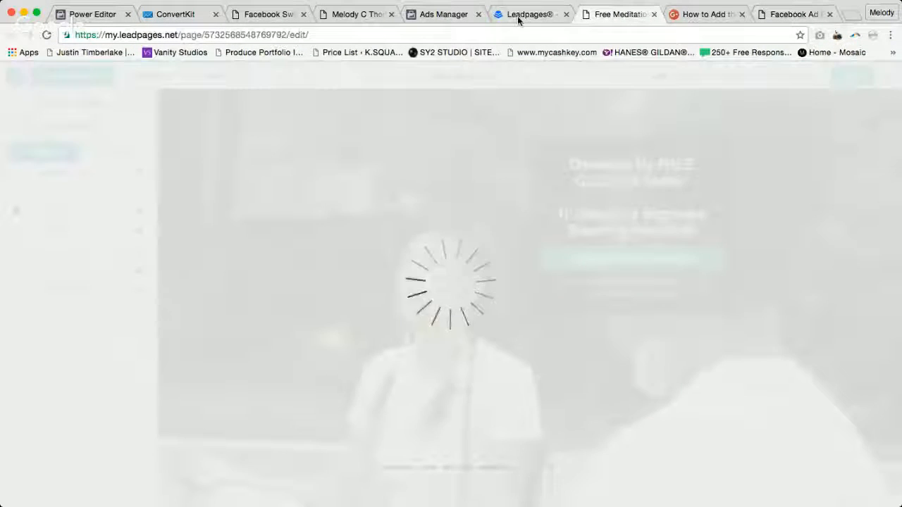
left_click(520, 17)
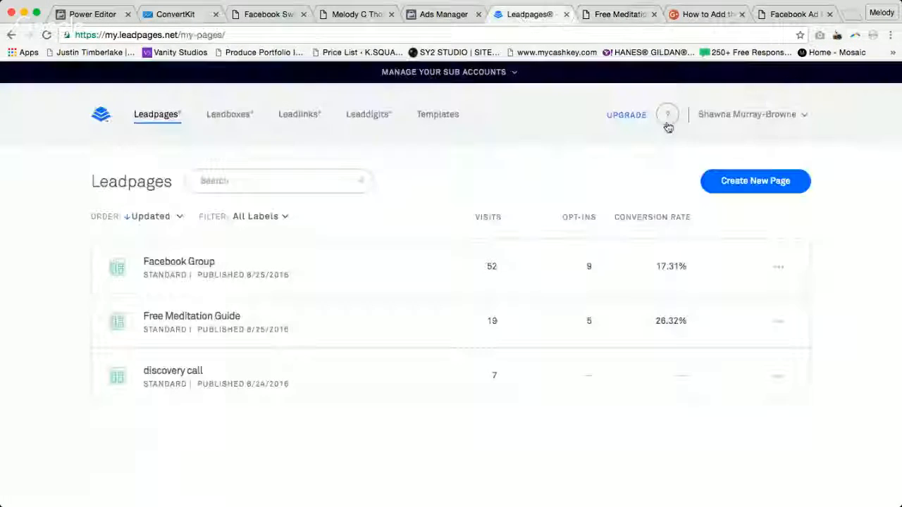
Open the Tracking Codes in the Lead Page Options of the Free Meditation Guide page
left_click(620, 17)
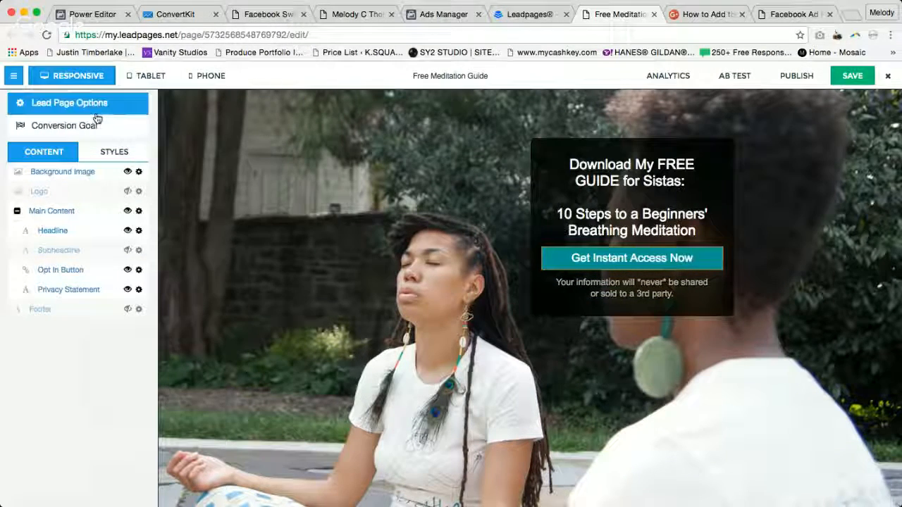
left_click(51, 105)
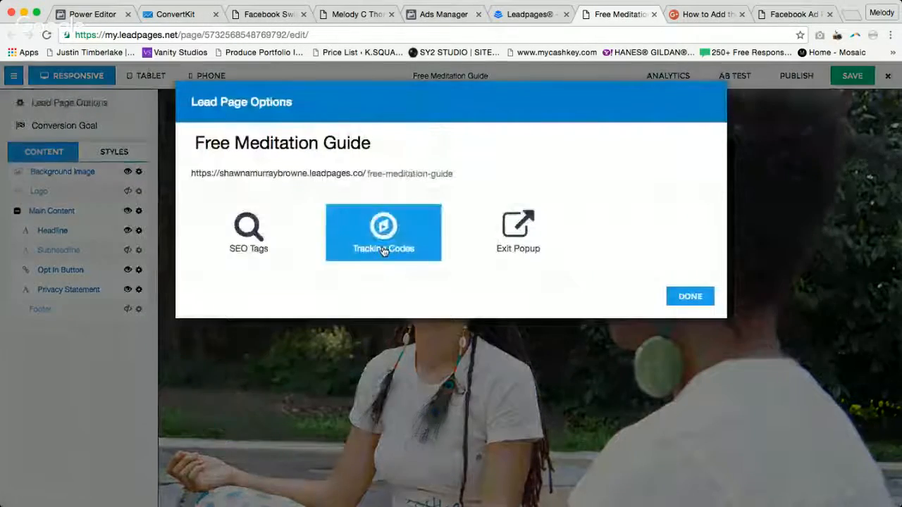
left_click(384, 238)
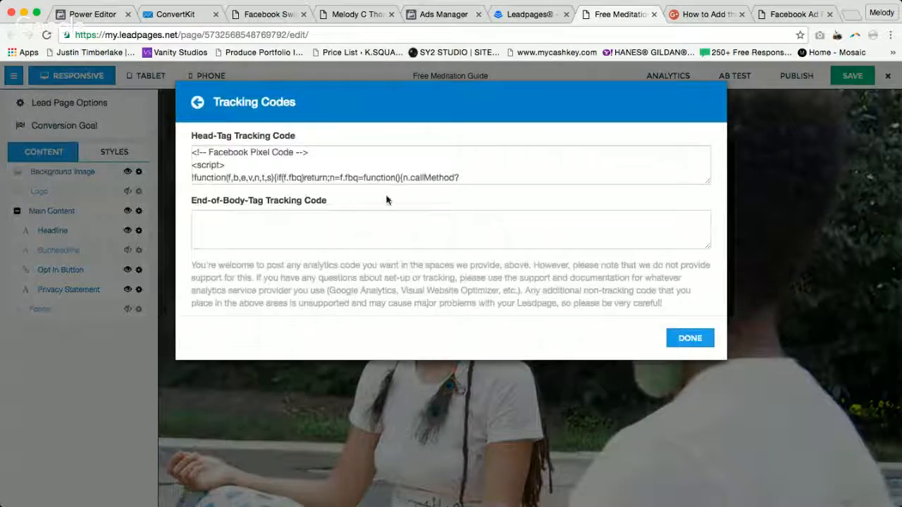
Read through the Facebook pixel code in the Head-Tag Tracking Code field from beginning to end
scroll(390, 164, "down", 1)
scroll(390, 164, "down", 1)
scroll(389, 164, "up", 2)
scroll(390, 166, "down", 1)
scroll(390, 167, "down", 3)
scroll(389, 166, "up", 3)
scroll(390, 168, "down", 1)
scroll(390, 168, "down", 2)
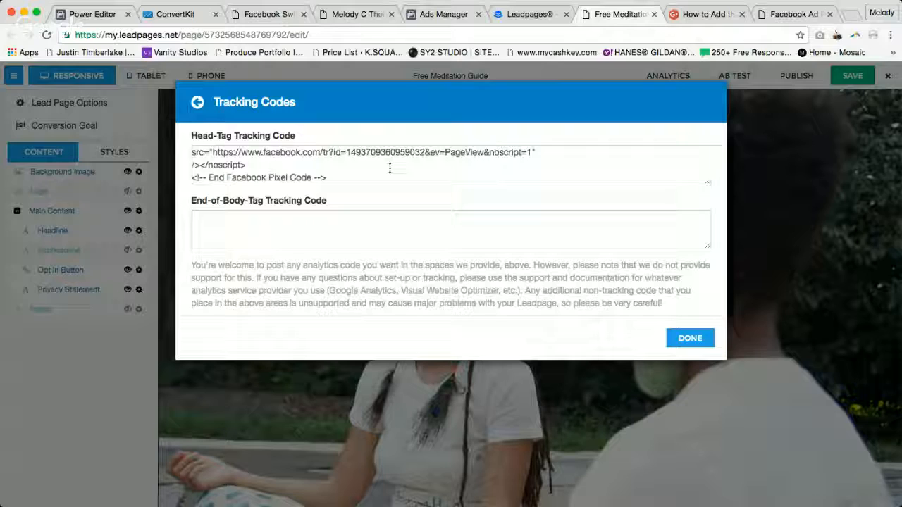
scroll(390, 168, "up", 5)
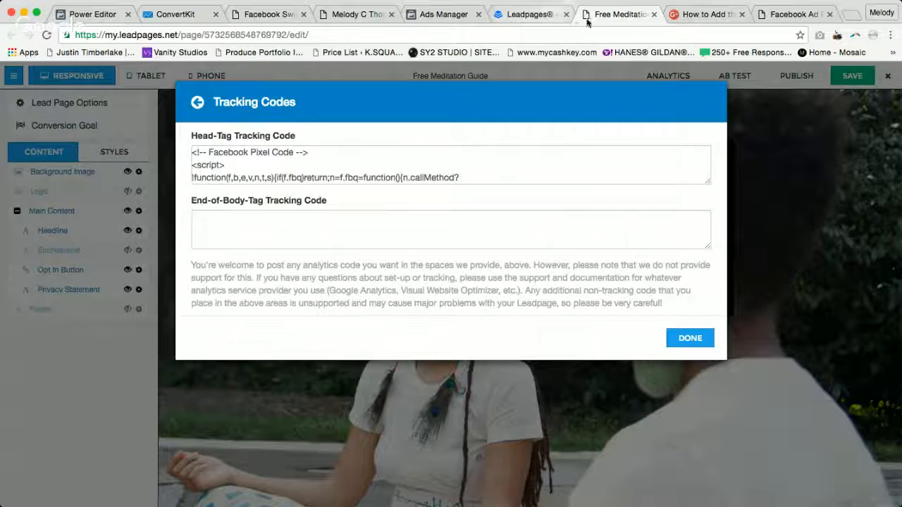
Check the Facebook Ad Pixel document and the pixel page in Ads Manager, and close the Free Meditation Guide's tracking codes
left_click(793, 15)
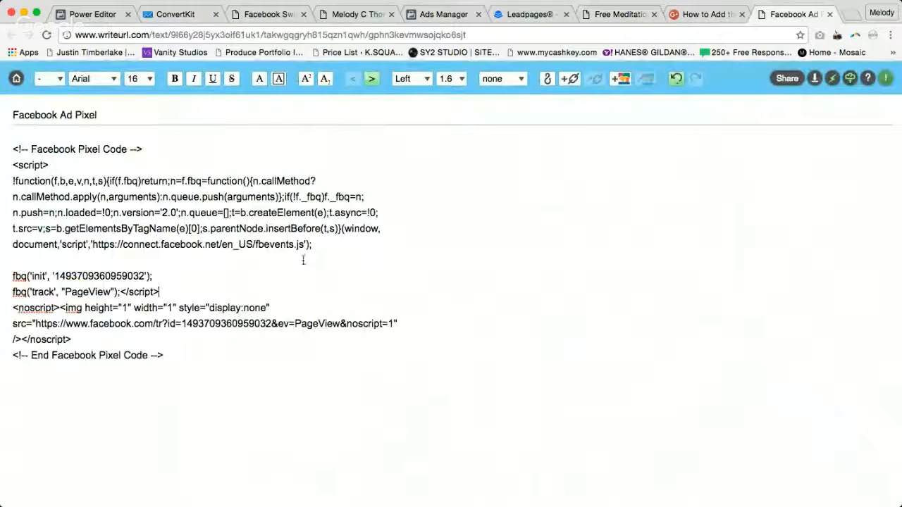
left_click(426, 15)
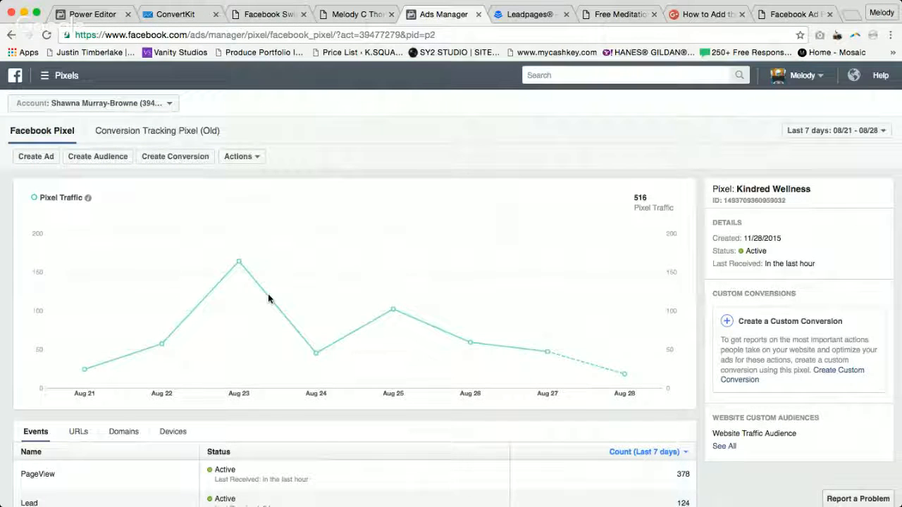
left_click(622, 15)
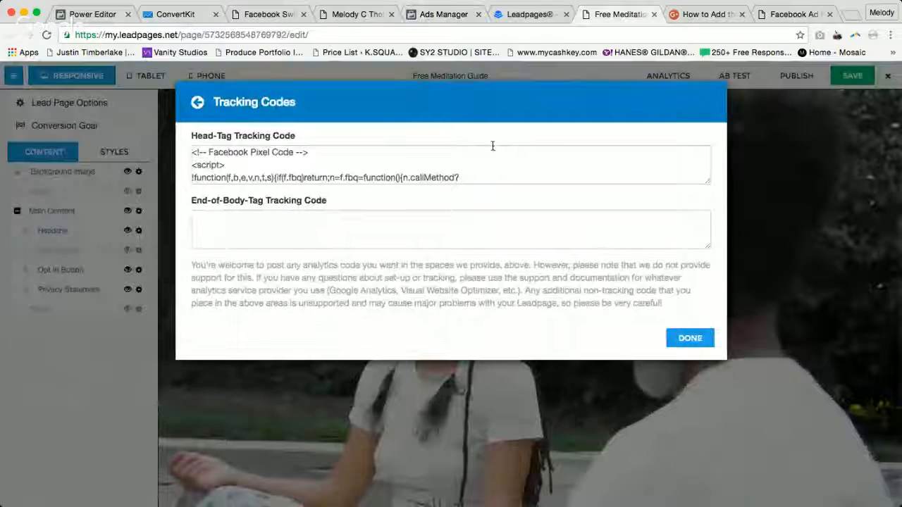
left_click(693, 335)
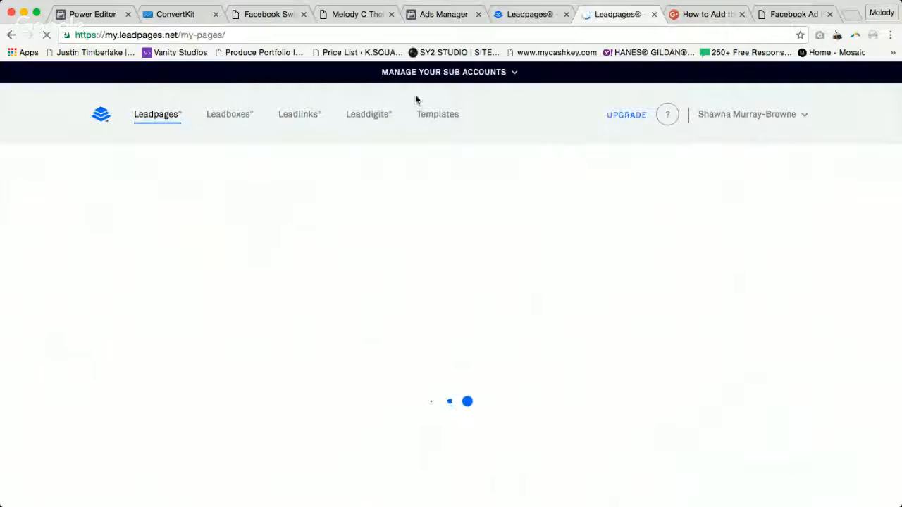
Switch to Ads Manager and review the Kindred Wellness pixel's traffic graph and event list
left_click(442, 15)
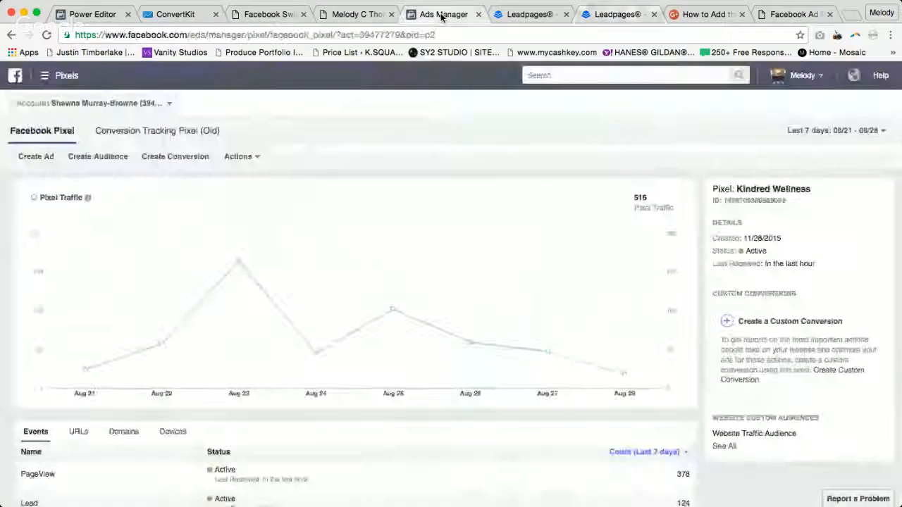
scroll(342, 301, "down", 2)
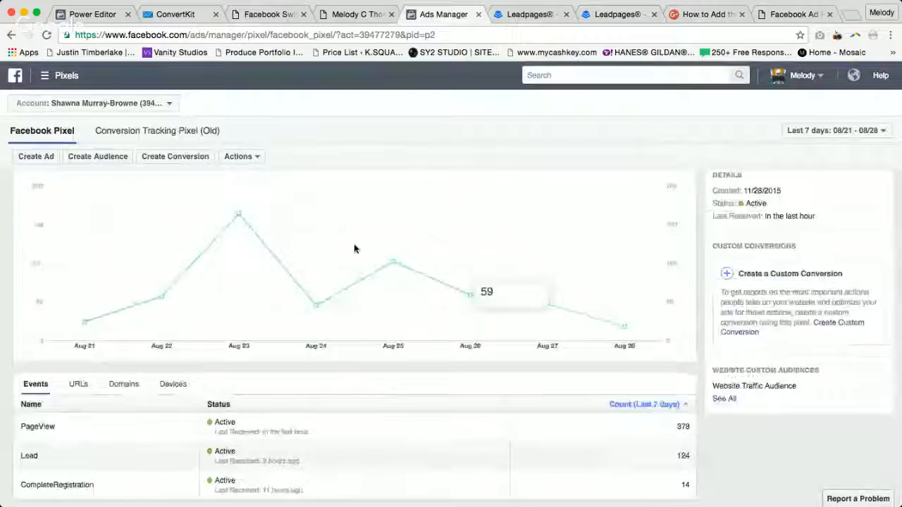
scroll(182, 268, "down", 1)
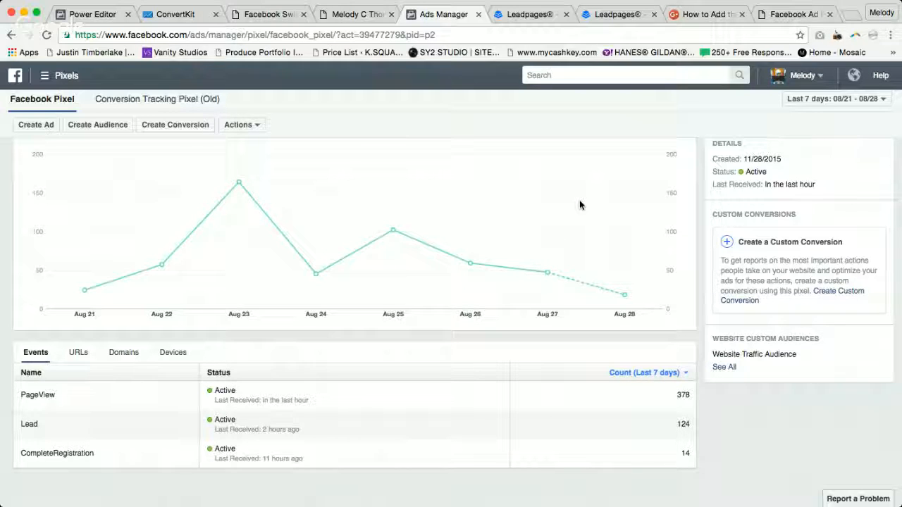
left_click(257, 128)
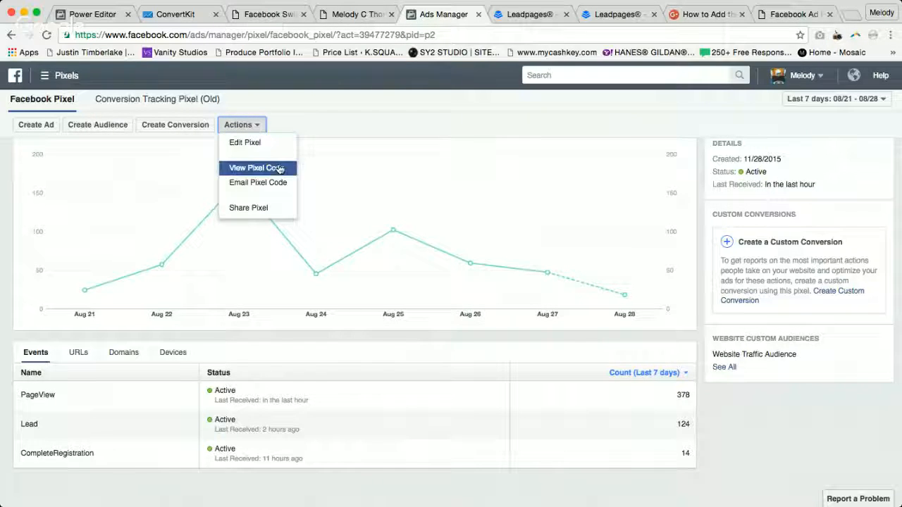
left_click(312, 122)
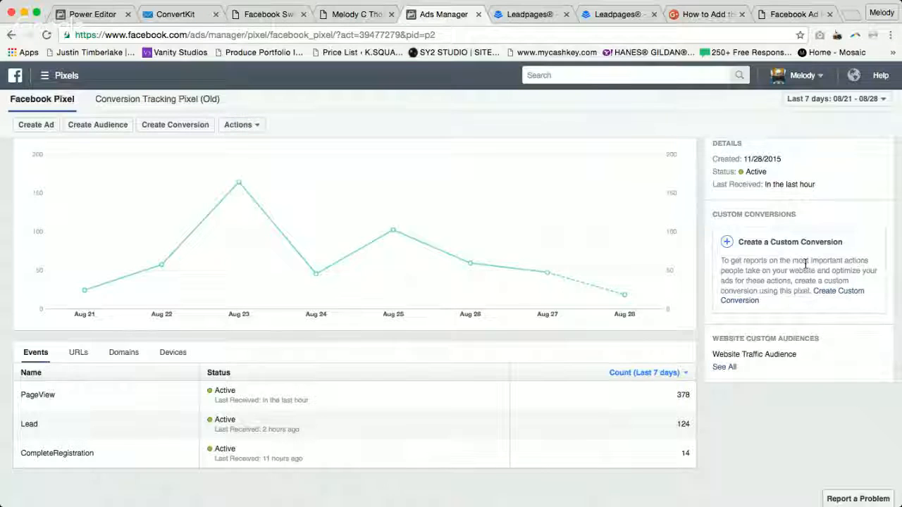
scroll(805, 264, "up", 2)
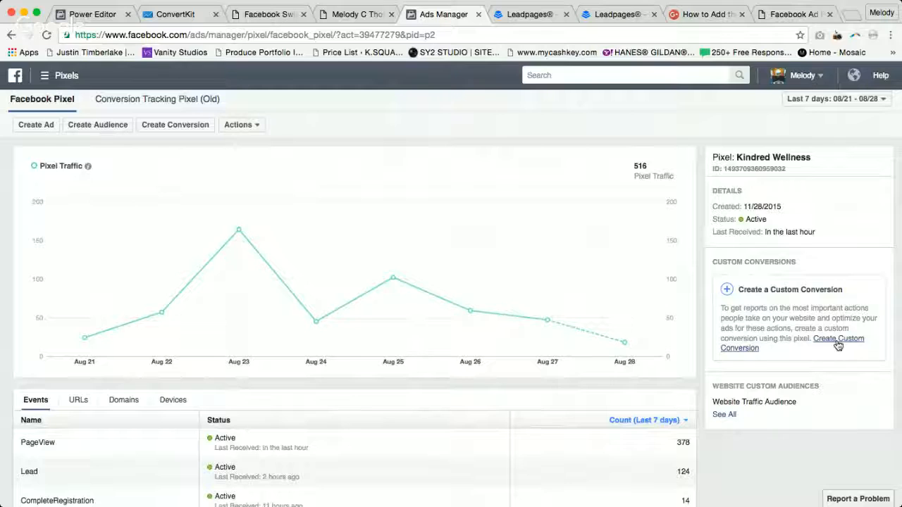
scroll(838, 340, "down", 2)
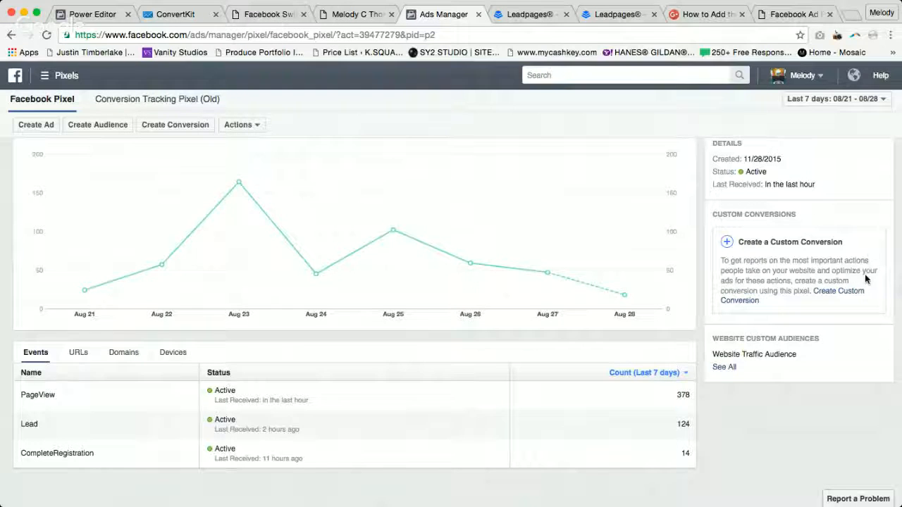
left_click(849, 292)
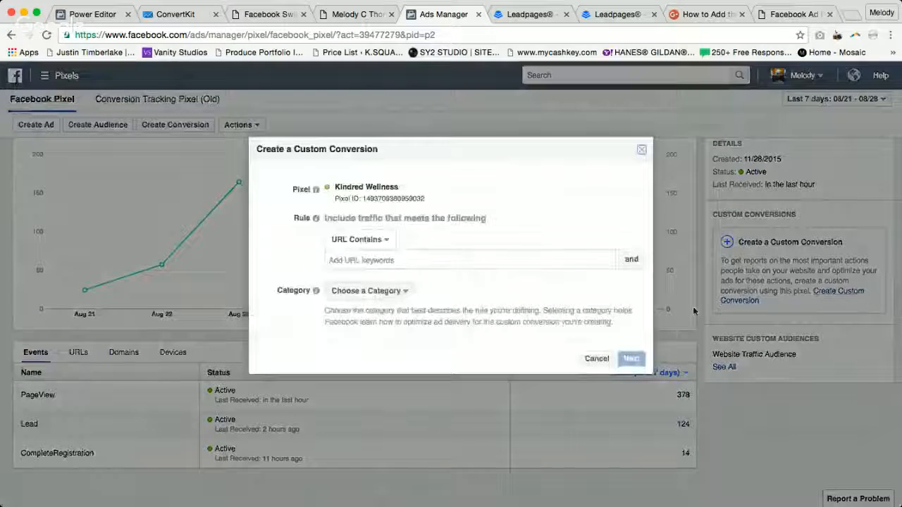
left_click(642, 153)
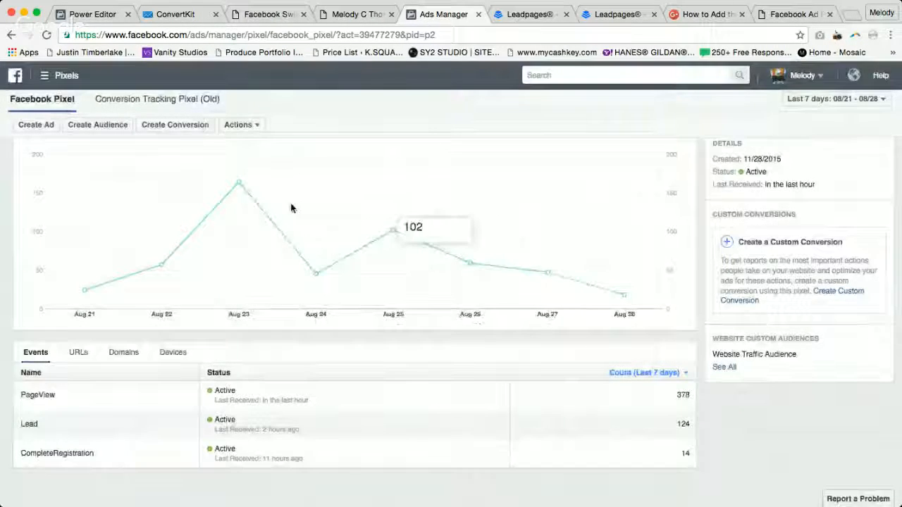
left_click(254, 126)
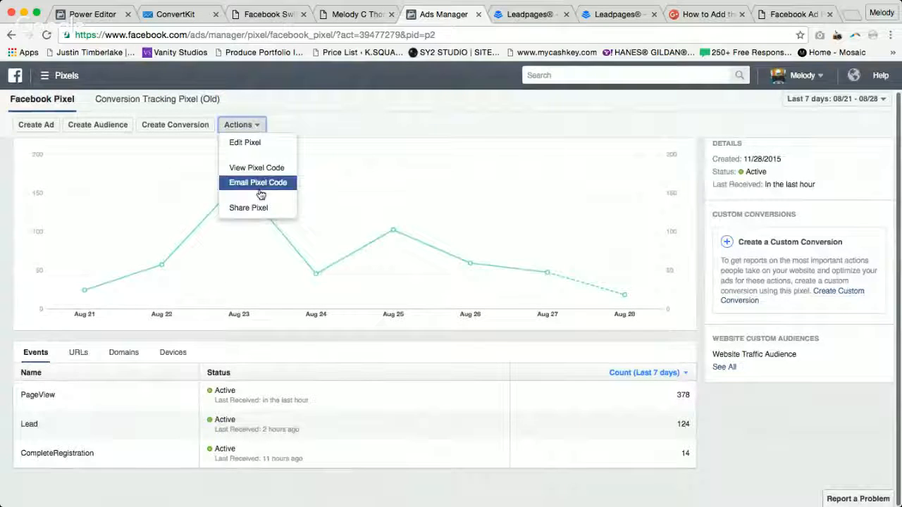
left_click(329, 124)
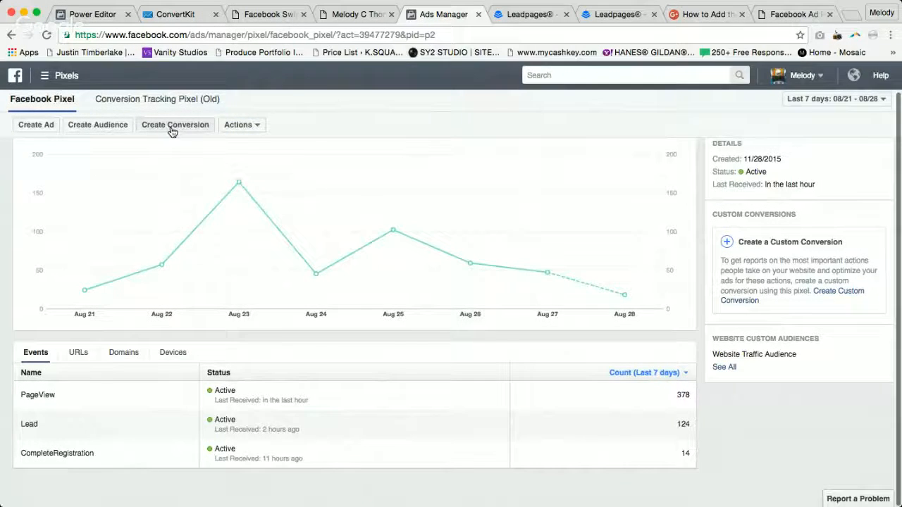
left_click(172, 129)
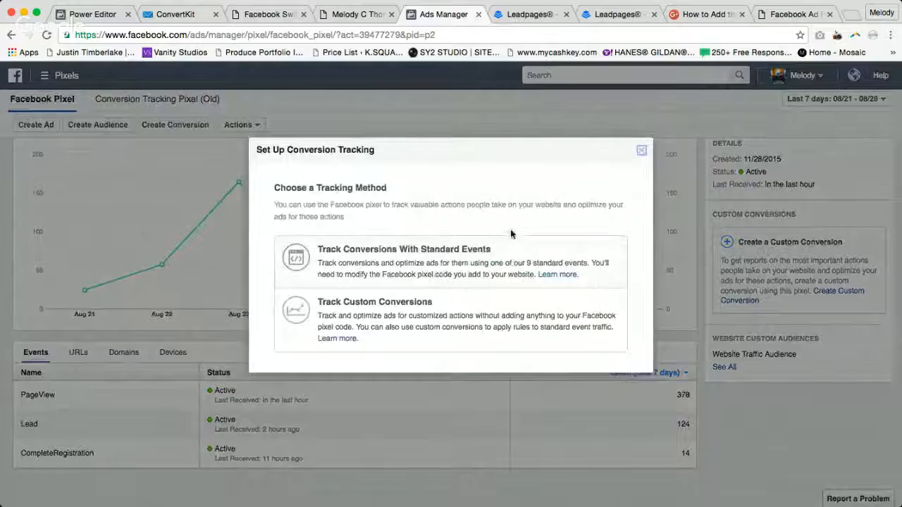
left_click(643, 152)
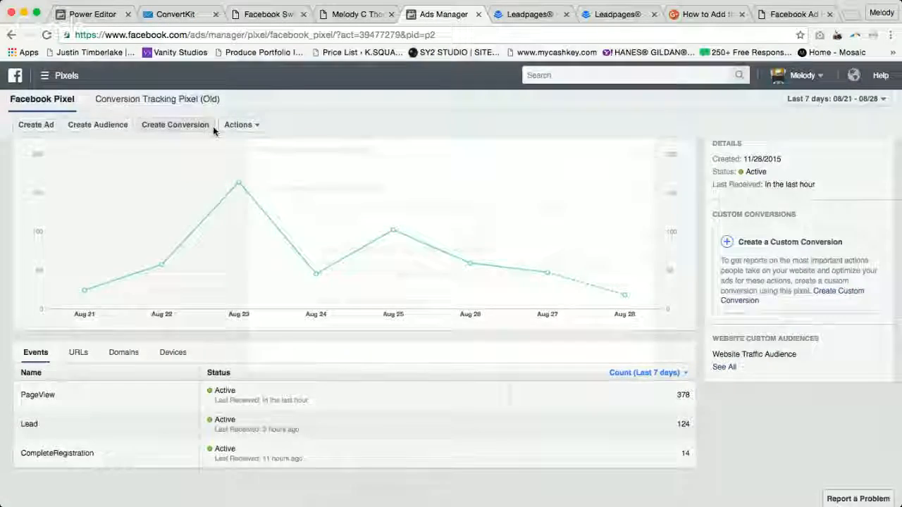
Start creating a conversion tracked with standard events and expand the full list of event codes
left_click(210, 126)
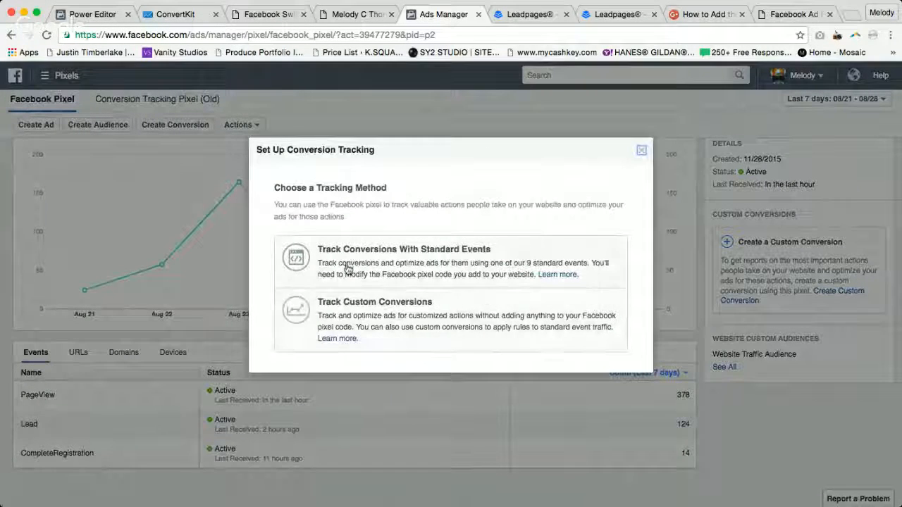
left_click(438, 266)
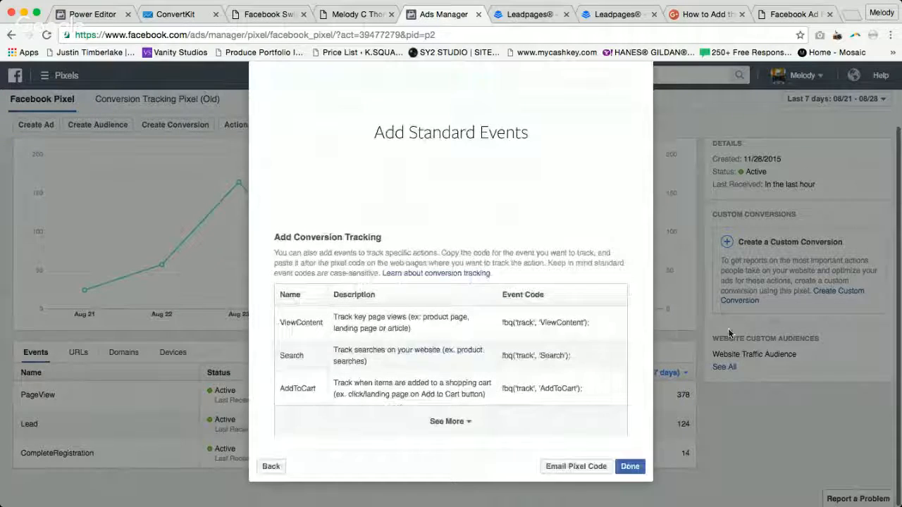
left_click(463, 423)
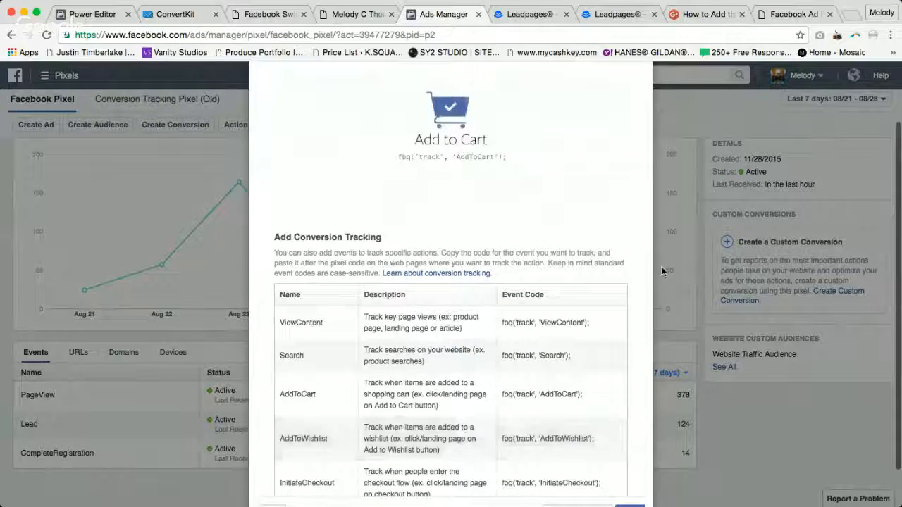
Examine the names, descriptions and event codes of the standard events from ViewContent through CompleteRegistration
scroll(382, 346, "down", 3)
scroll(388, 344, "down", 3)
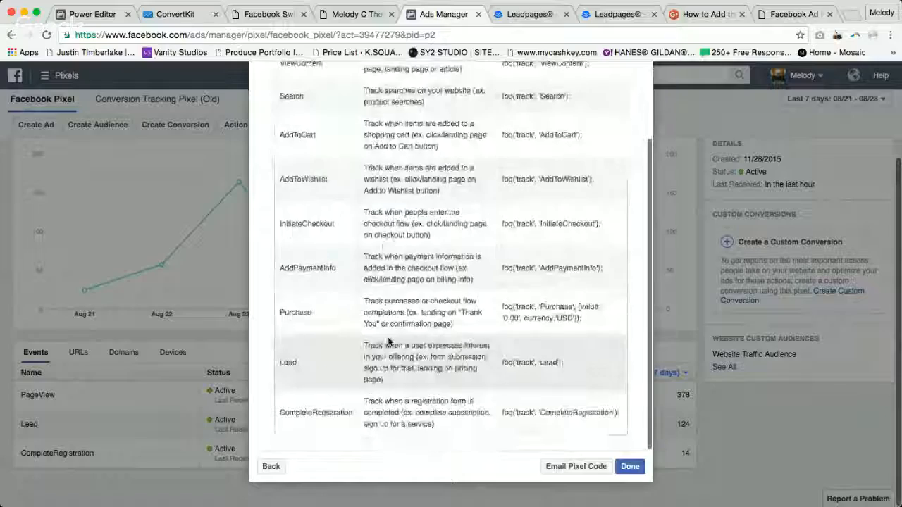
scroll(416, 331, "up", 5)
scroll(441, 325, "down", 1)
scroll(441, 325, "down", 5)
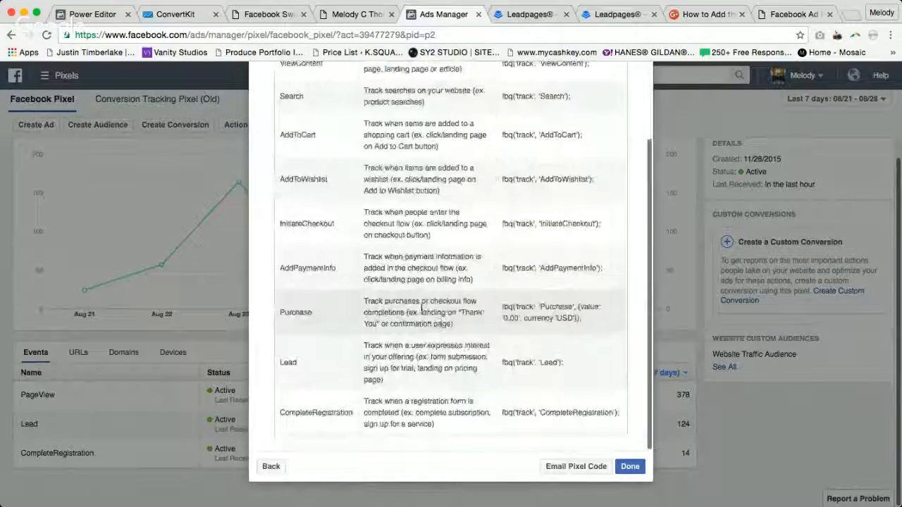
scroll(381, 247, "up", 3)
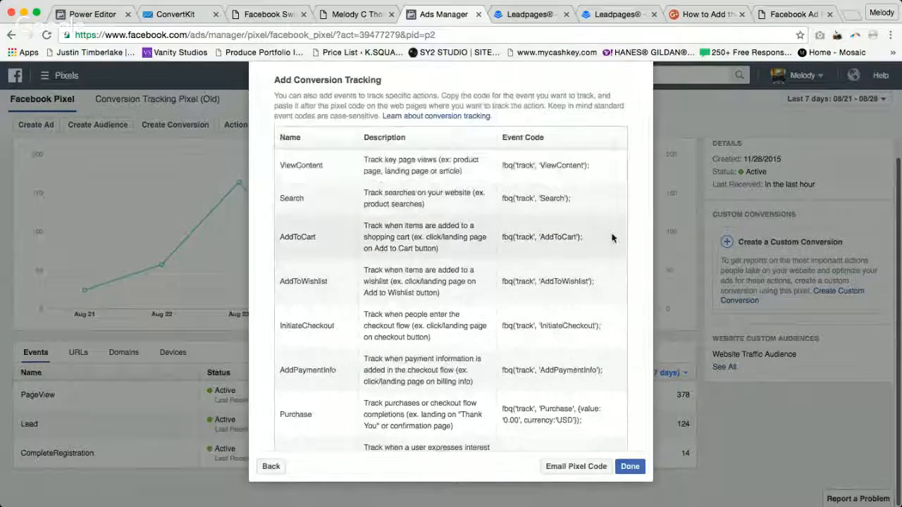
scroll(423, 212, "down", 3)
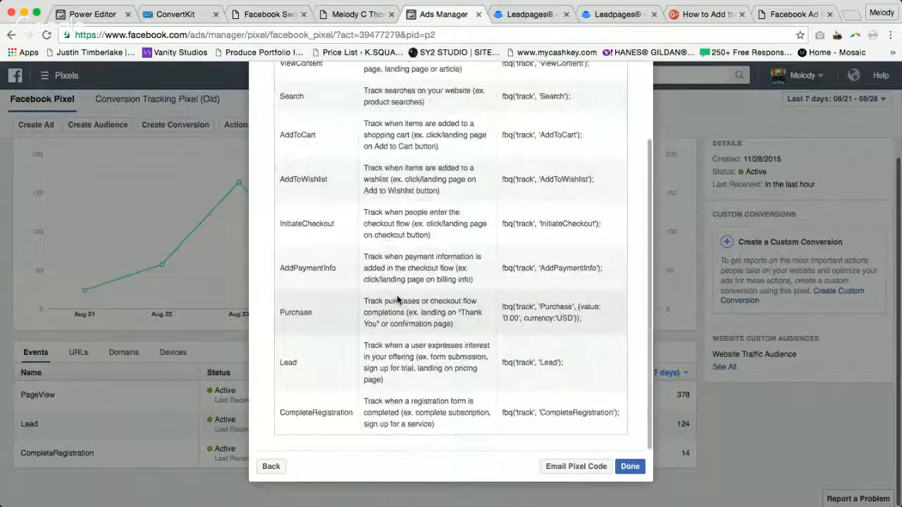
scroll(397, 303, "up", 3)
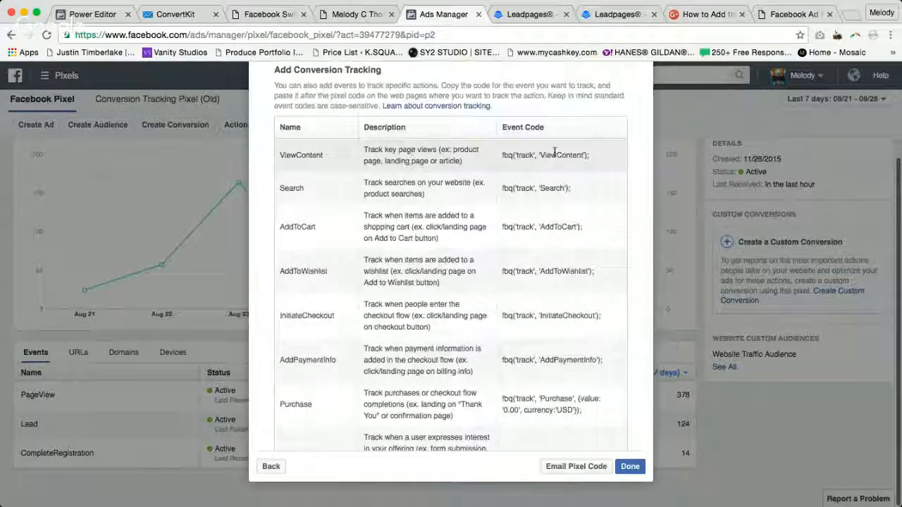
scroll(303, 219, "down", 2)
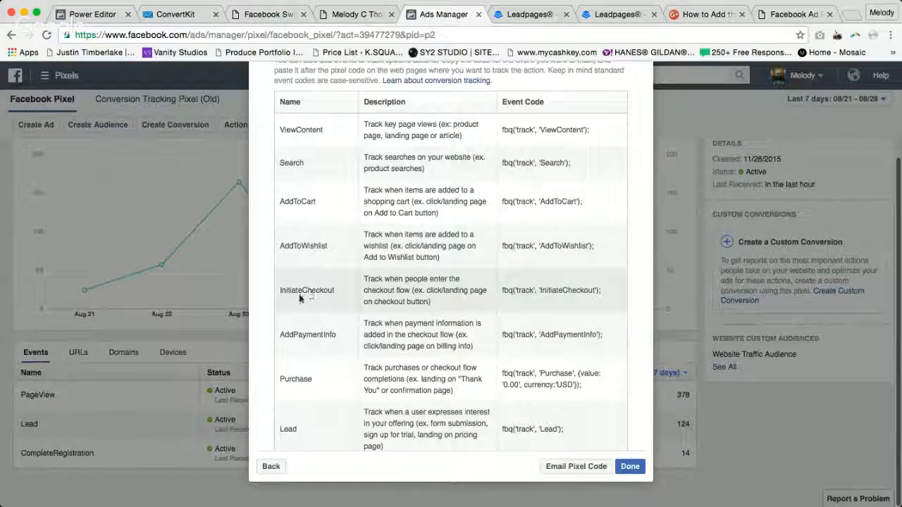
scroll(332, 286, "down", 4)
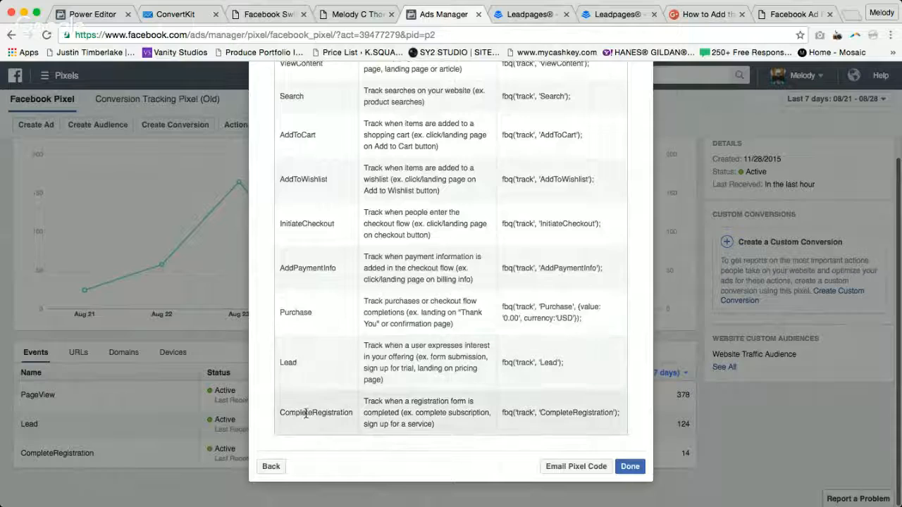
scroll(639, 412, "up", 10)
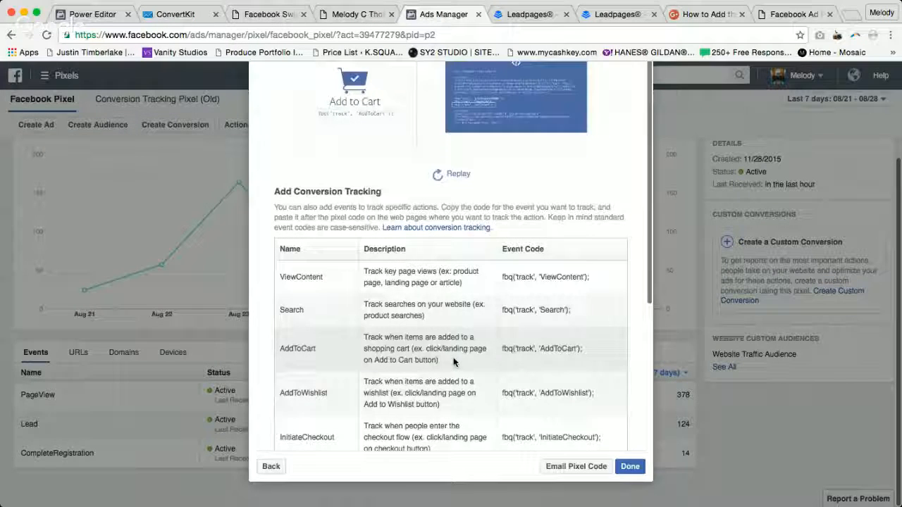
Close the duplicate Leadpages tab and return to the standard event codes in Ads Manager
left_click(624, 16)
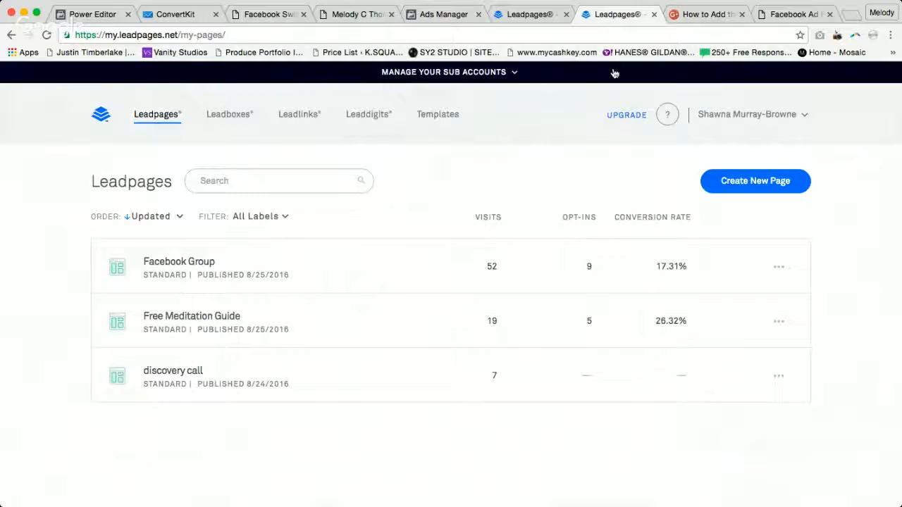
left_click(522, 14)
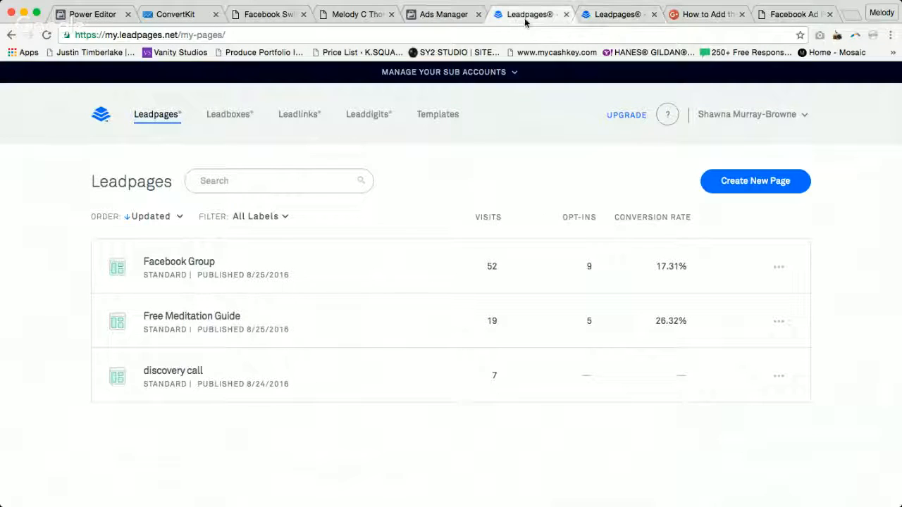
left_click(592, 15)
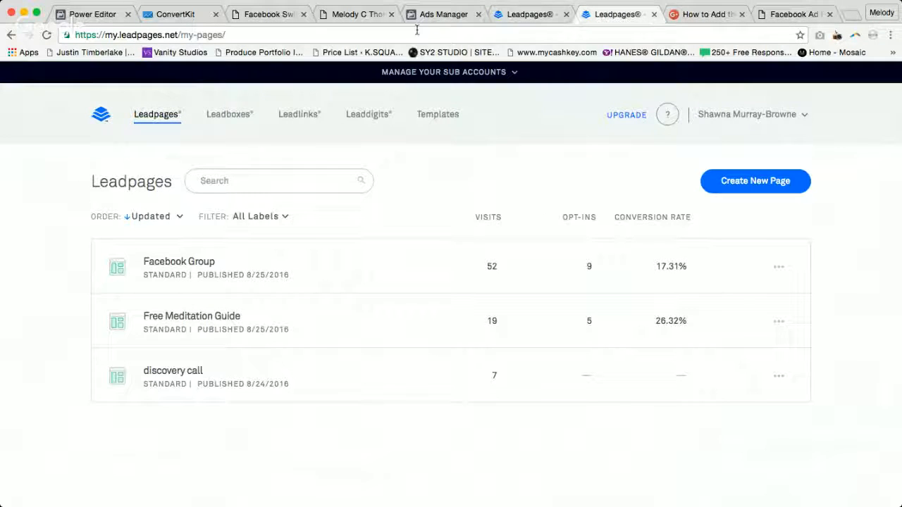
left_click(654, 15)
left_click(463, 16)
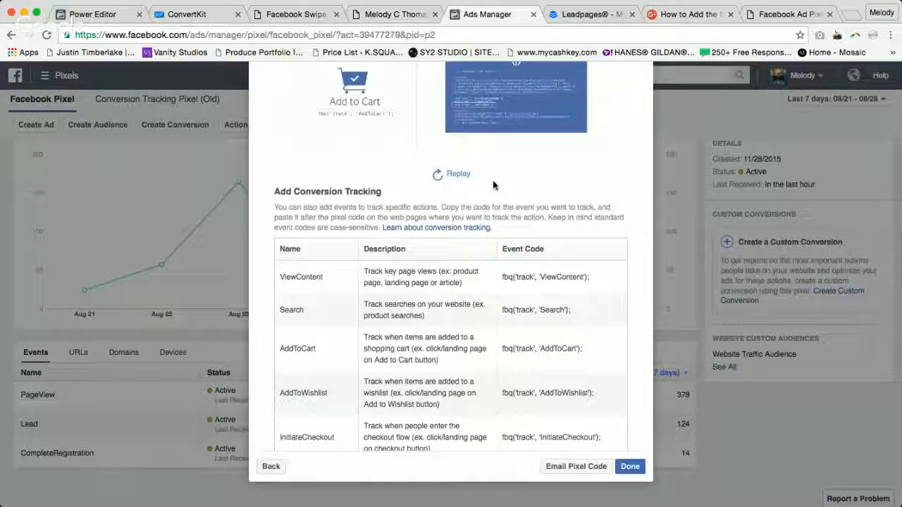
Select the CompleteRegistration event code, fbq('track', 'CompleteRegistration');, in the standard events table
scroll(493, 179, "down", 5)
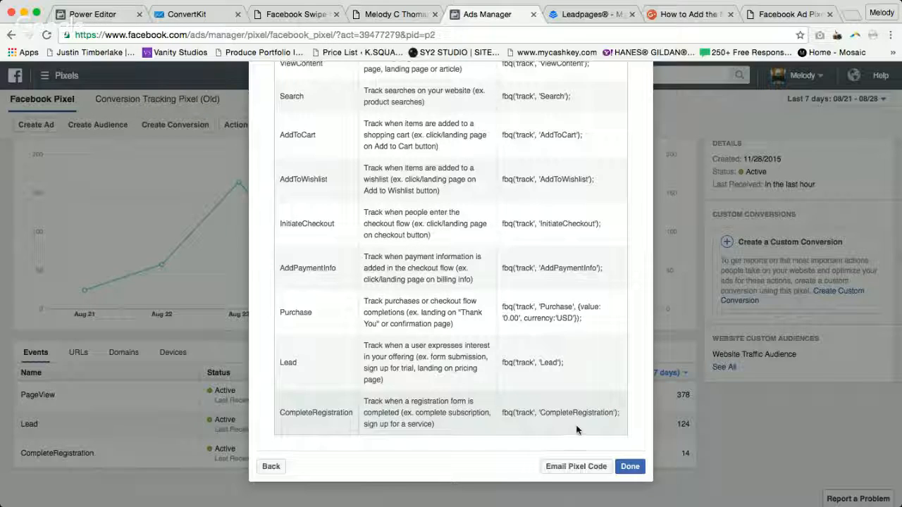
scroll(536, 395, "up", 8)
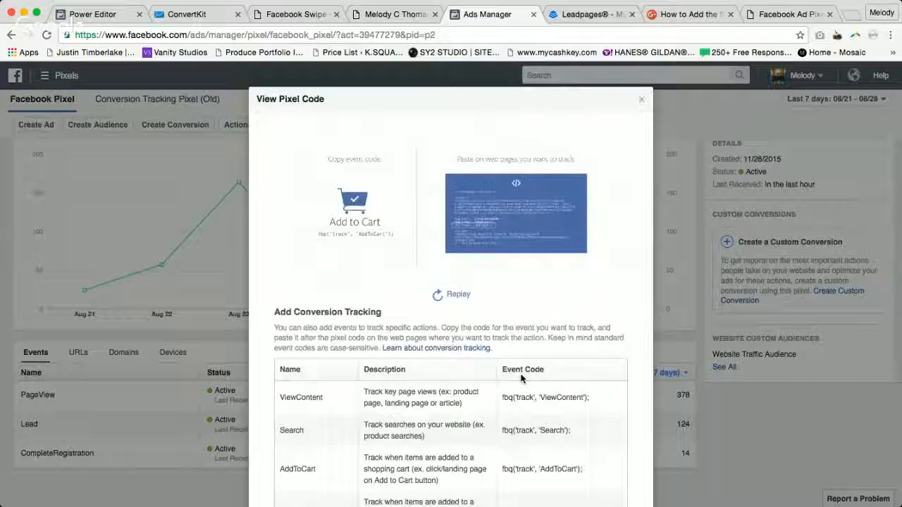
scroll(554, 237, "down", 10)
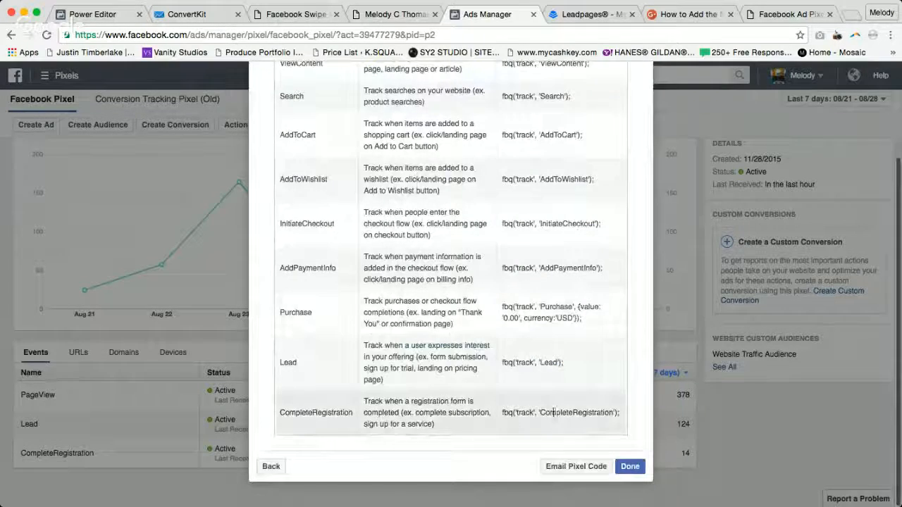
left_click_drag(502, 414, 619, 413)
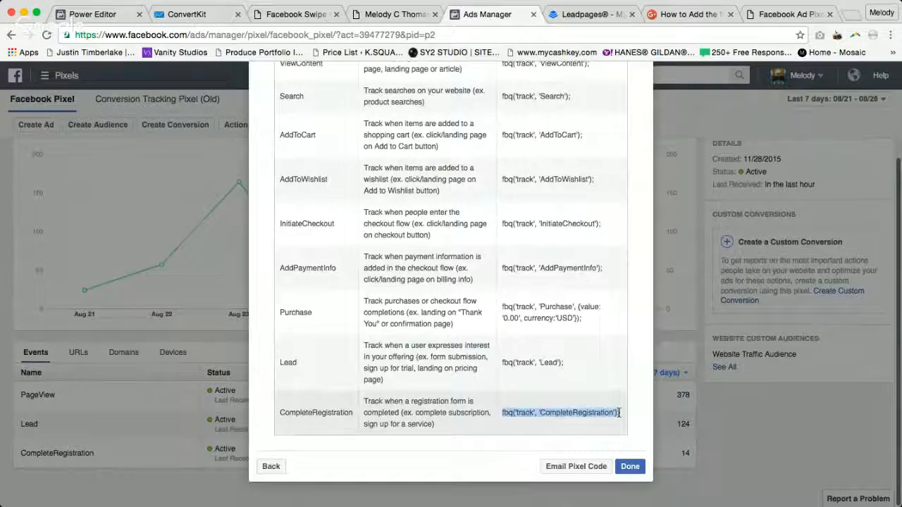
scroll(613, 325, "up", 5)
scroll(613, 325, "down", 5)
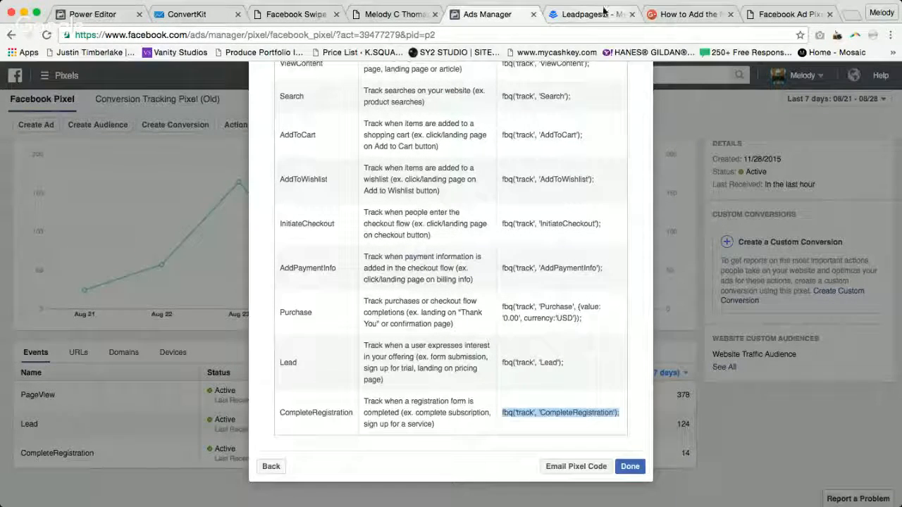
Switch to Leadpages and view the live Free Meditation Guide page
left_click(603, 13)
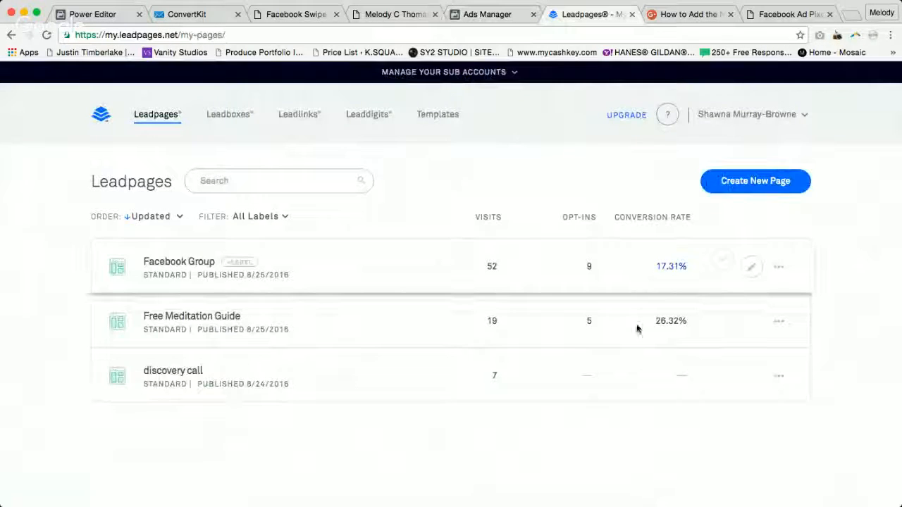
left_click(778, 323)
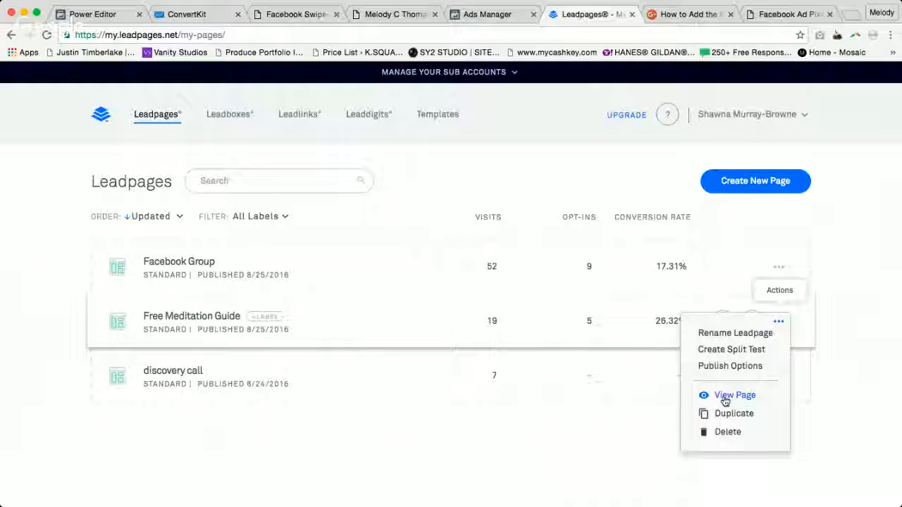
left_click(723, 401)
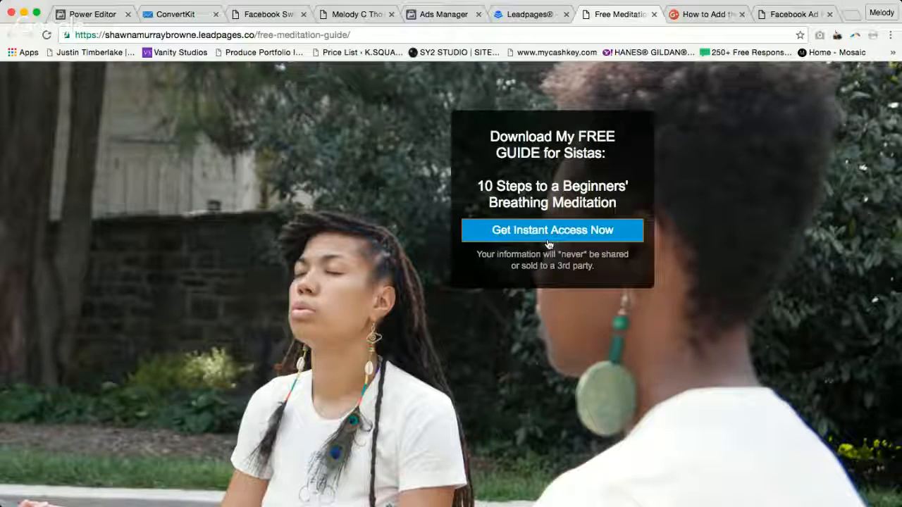
left_click(563, 218)
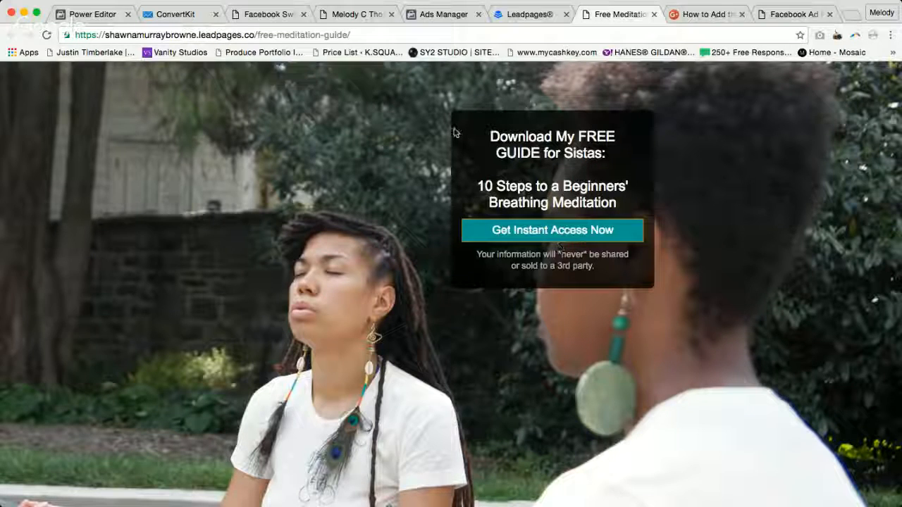
Open the discovery call page for editing in Leadpages and return to the live Free Meditation Guide page
left_click(530, 14)
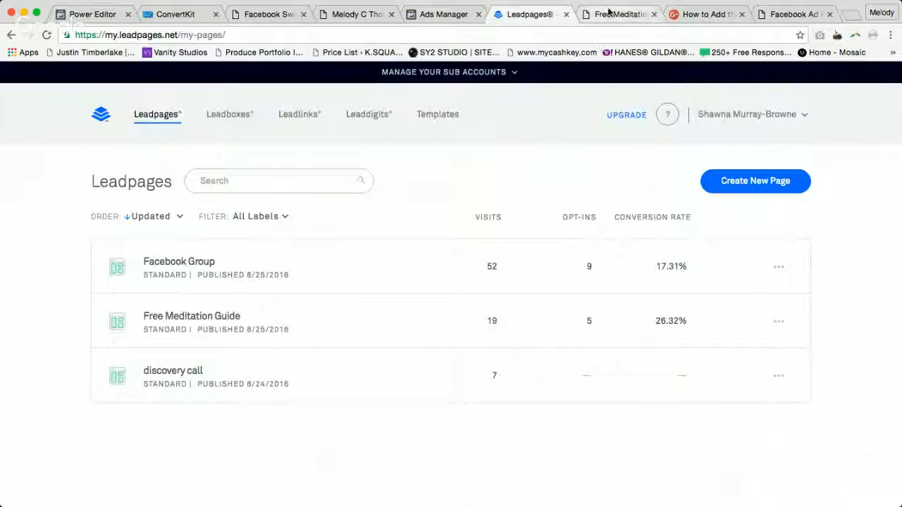
left_click(609, 11)
left_click(530, 14)
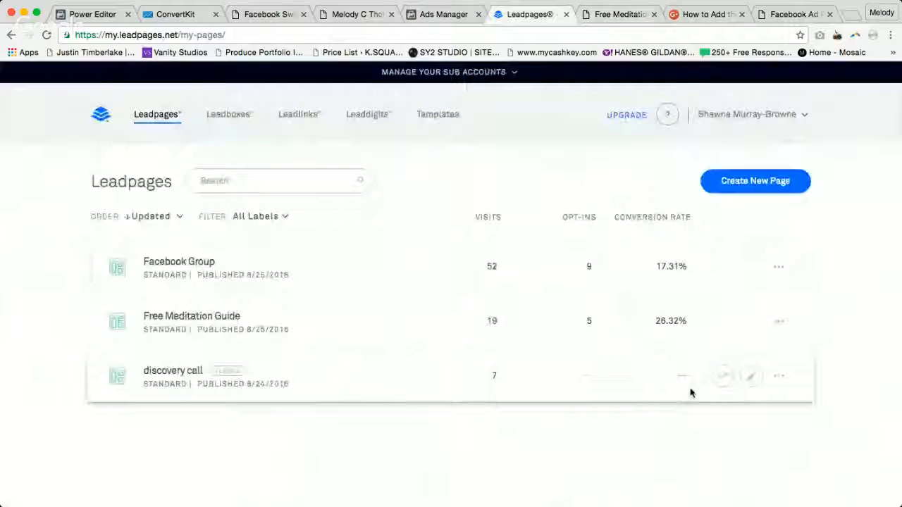
left_click(751, 379)
left_click(606, 14)
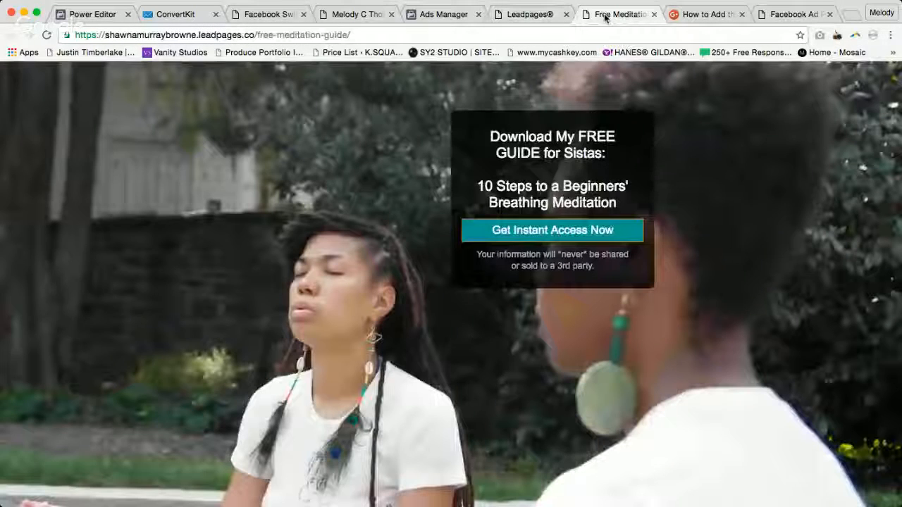
Bring up the opt-in form behind Get Instant Access Now, close it and display it again
left_click(591, 230)
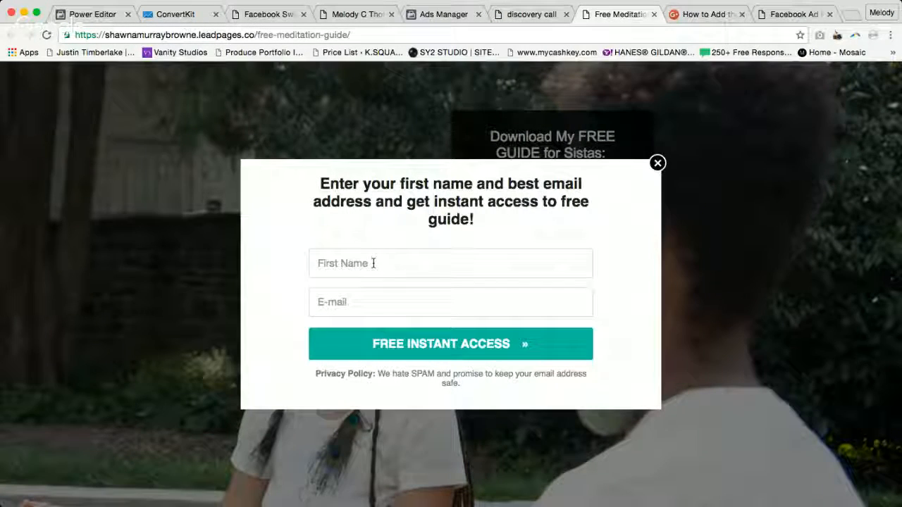
left_click(656, 163)
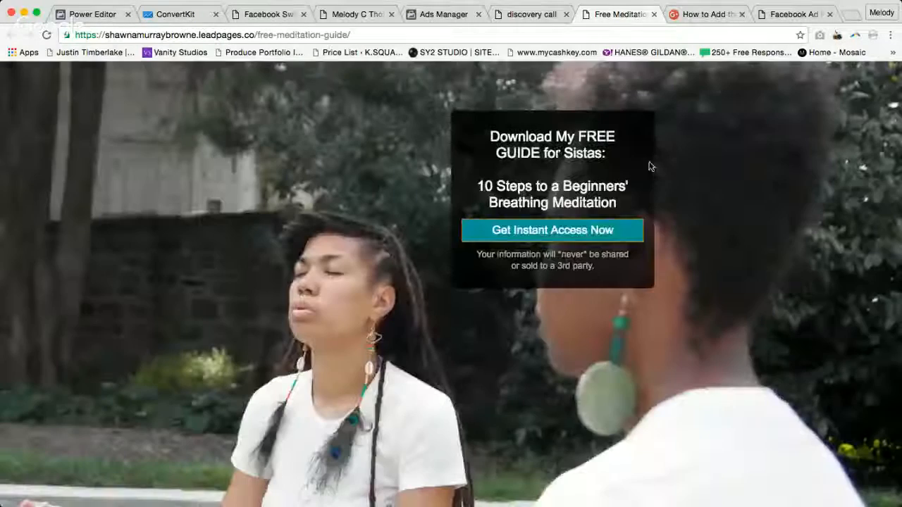
left_click(541, 238)
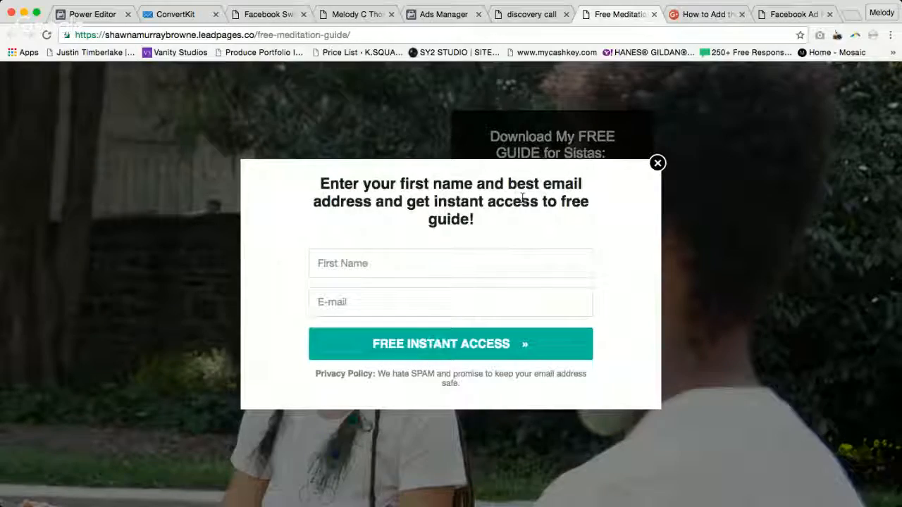
Examine the content of the discovery call page in the Leadpages editor and compare it with the Free Meditation Guide opt-in form
left_click(527, 14)
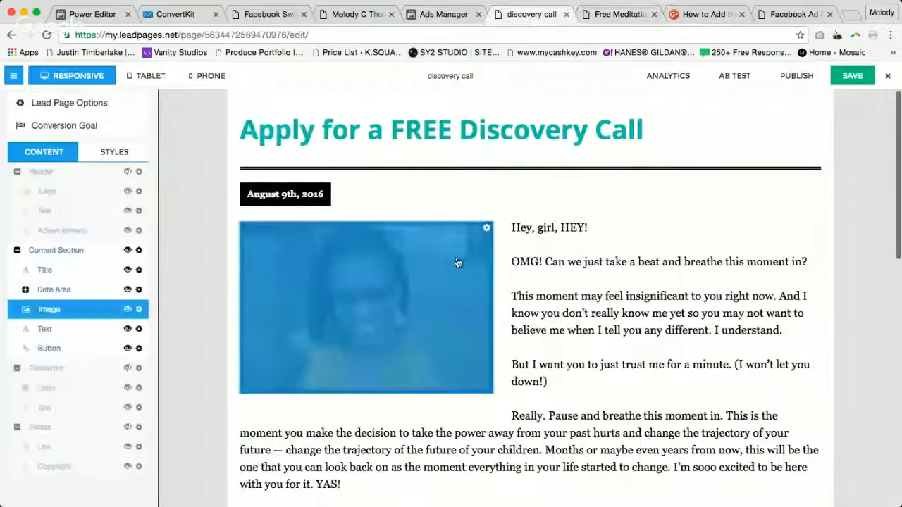
scroll(457, 257, "down", 5)
scroll(457, 257, "up", 5)
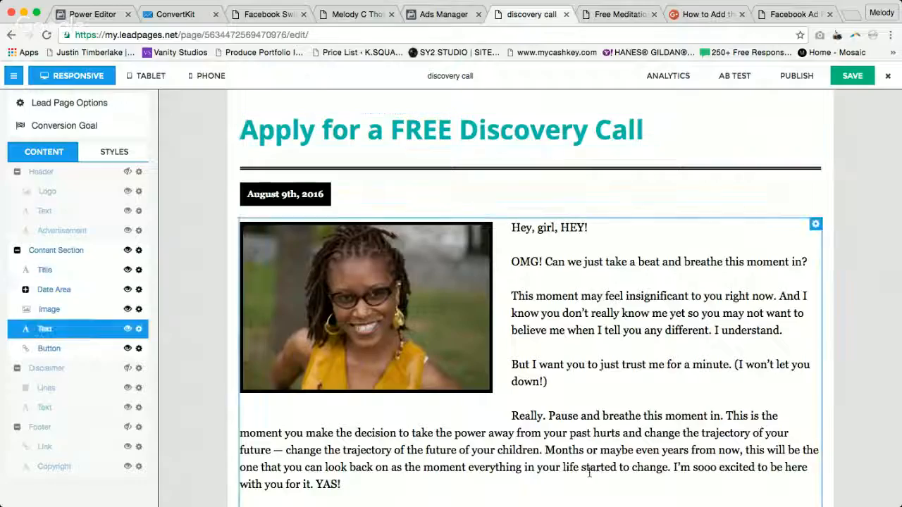
scroll(574, 293, "down", 10)
scroll(695, 328, "up", 5)
left_click(618, 18)
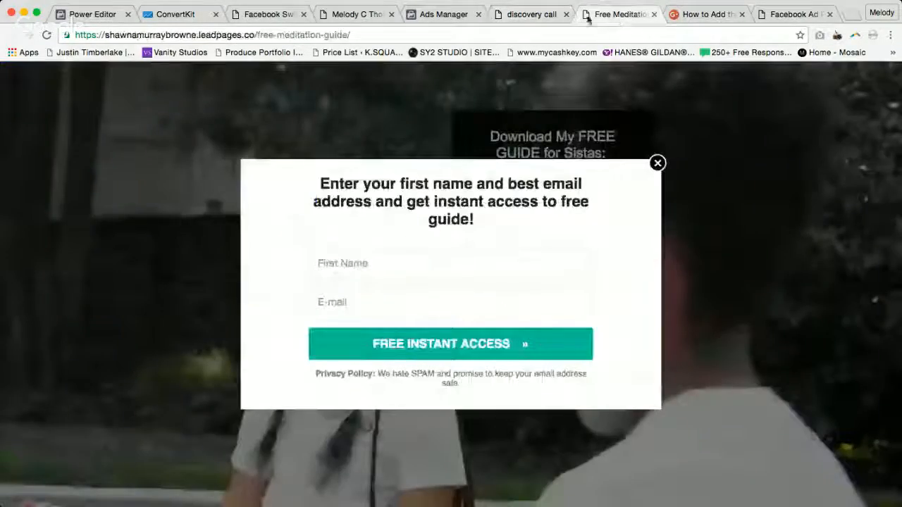
left_click(522, 14)
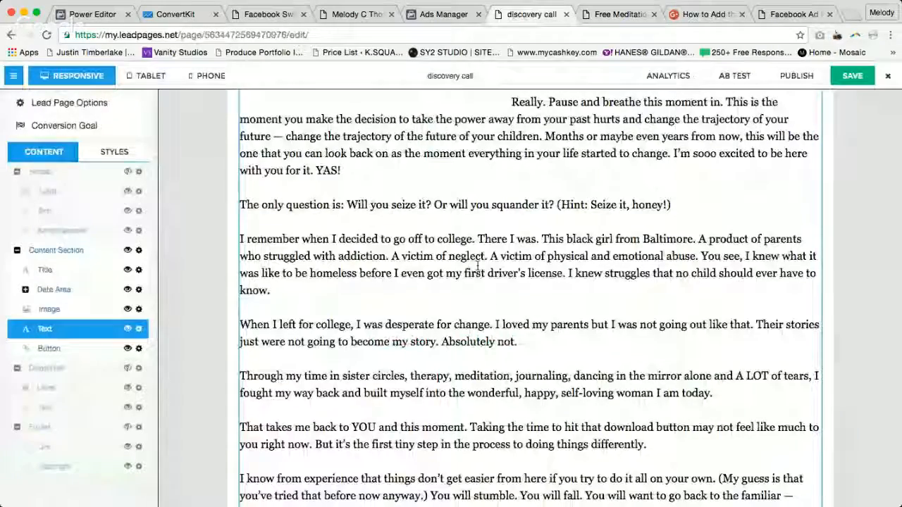
scroll(491, 277, "up", 5)
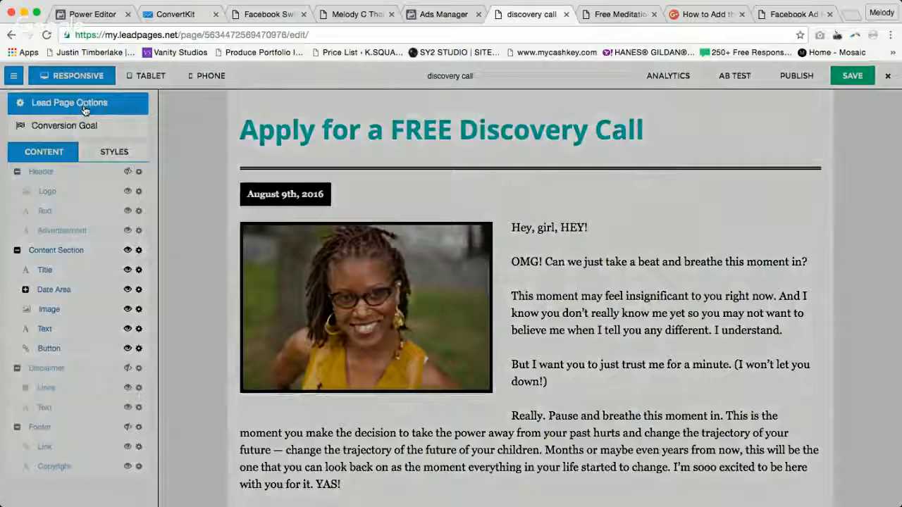
left_click(83, 107)
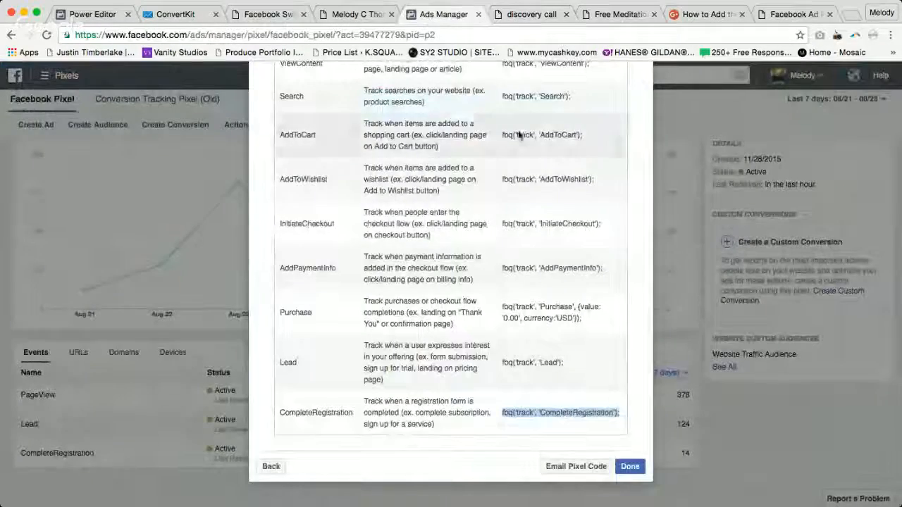
left_click(528, 15)
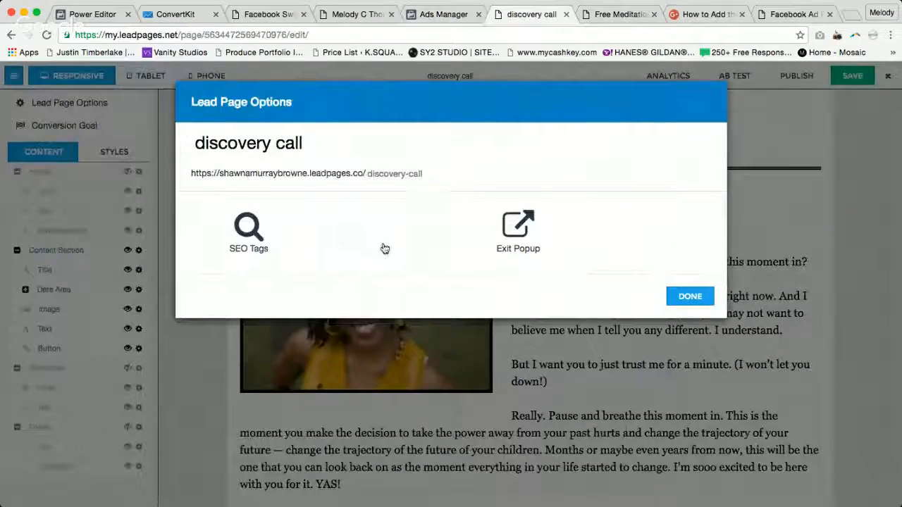
left_click(690, 296)
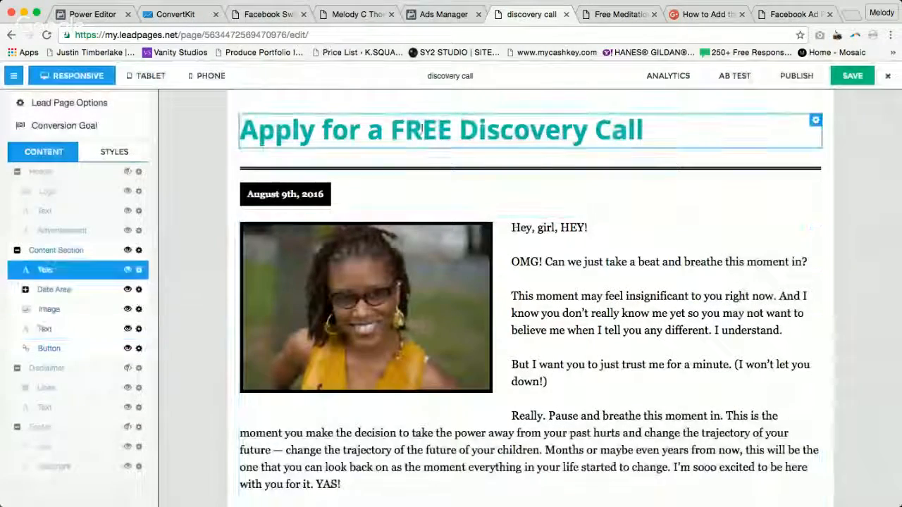
scroll(427, 161, "down", 15)
scroll(348, 165, "up", 15)
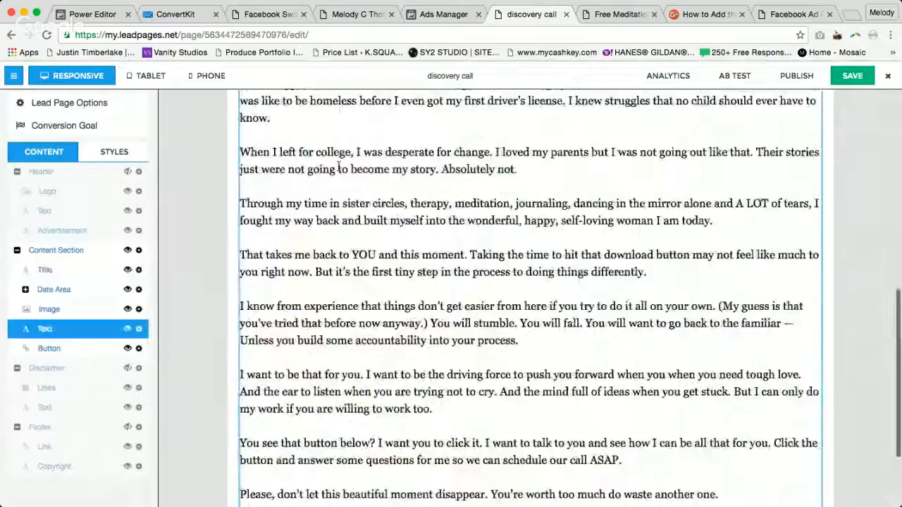
Open the discovery call page's tracking codes and select the entire Facebook pixel code in the Head-Tag Tracking Code field
left_click(55, 107)
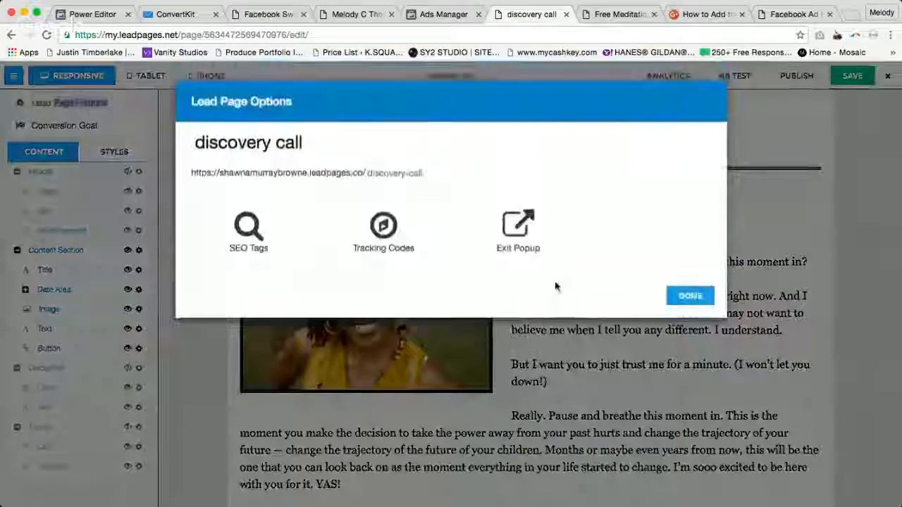
left_click(387, 232)
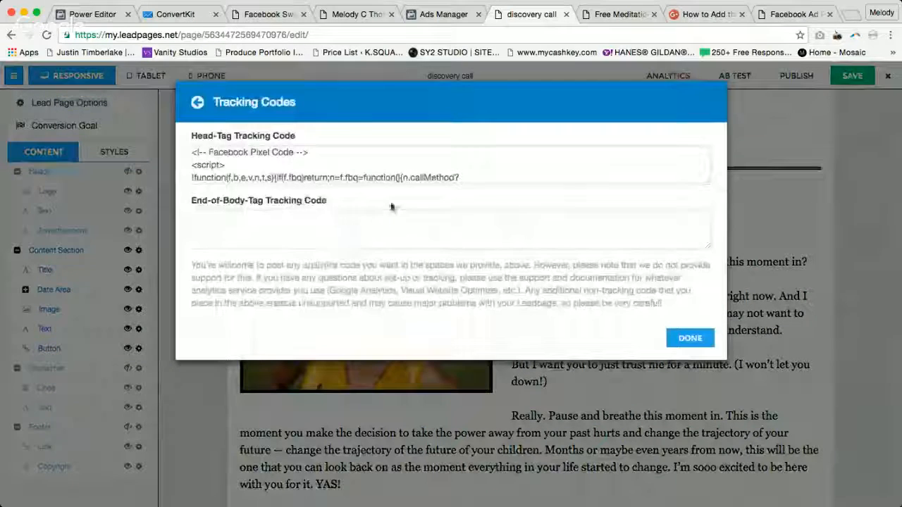
left_click(386, 166)
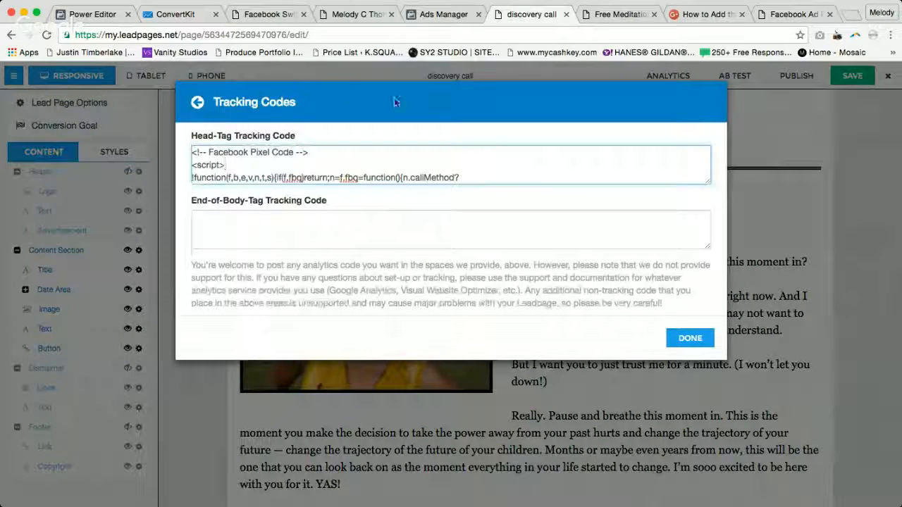
scroll(356, 162, "down", 2)
scroll(357, 162, "up", 2)
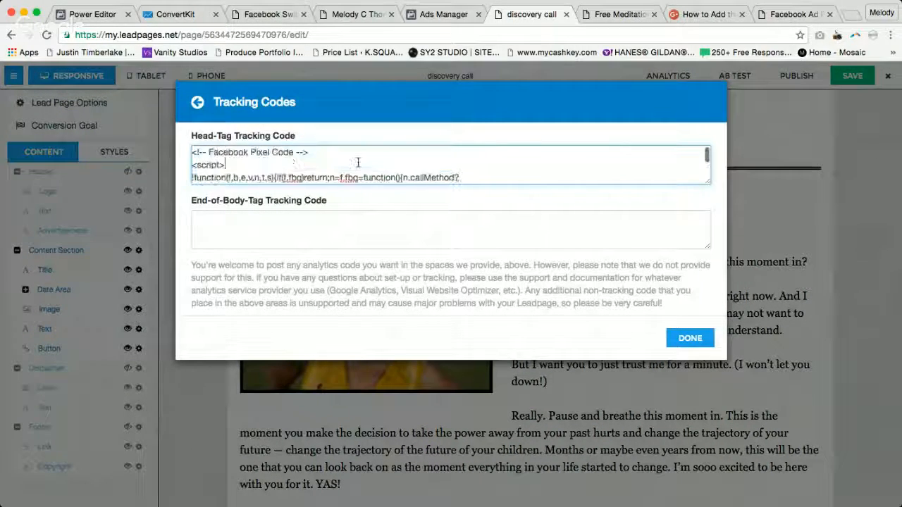
key("super+a")
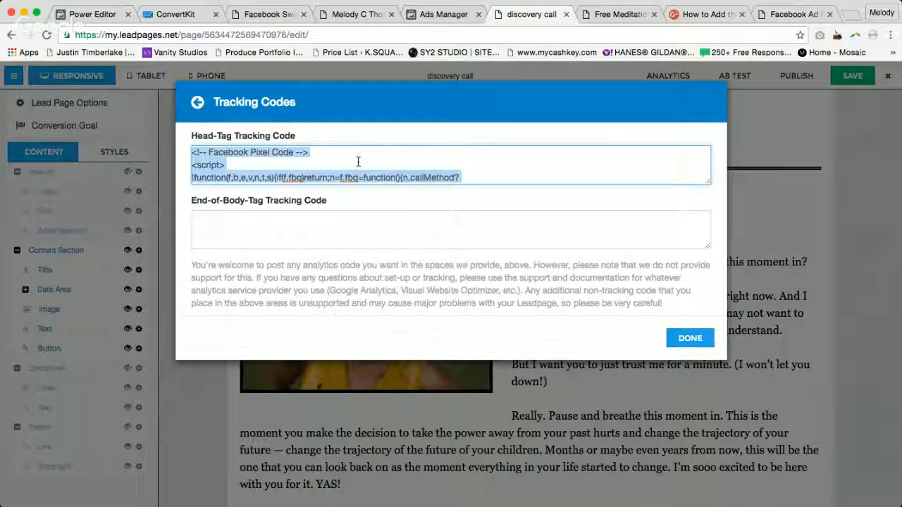
Switch to the WriteURL pixel document and change its title to "Facebook Ad Pixel - Page Views (MAIN PIXEL)"
left_click(793, 14)
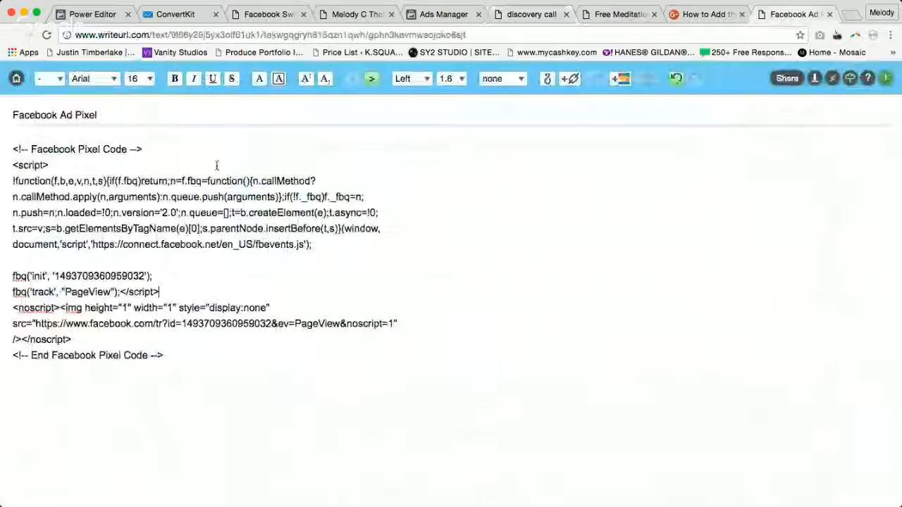
type("- P")
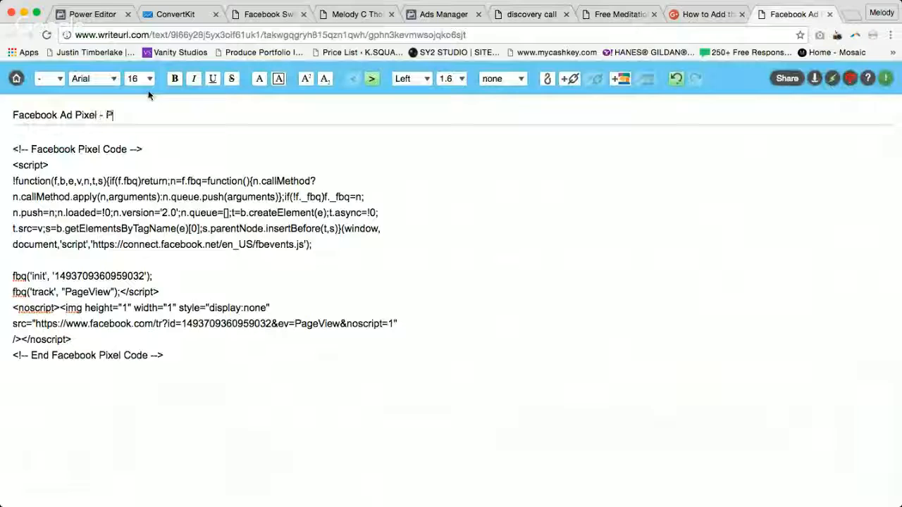
type("age Views")
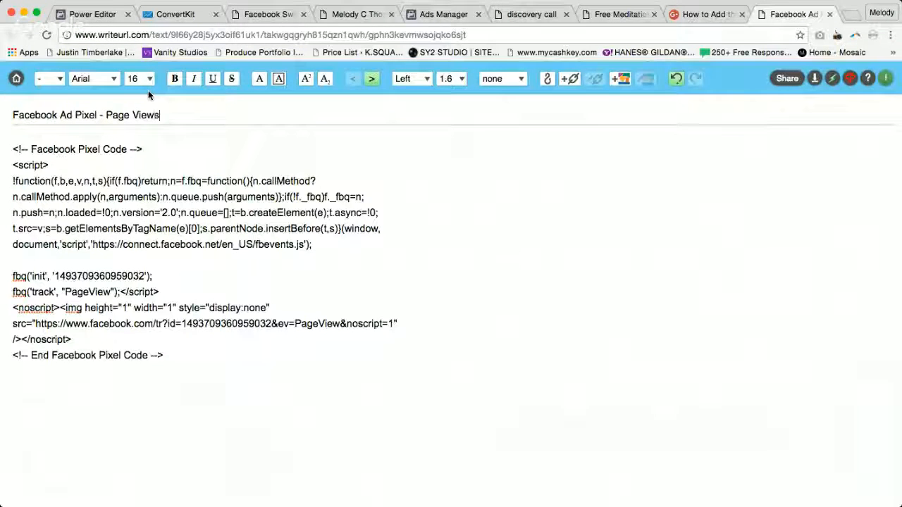
type(" (MAIN ")
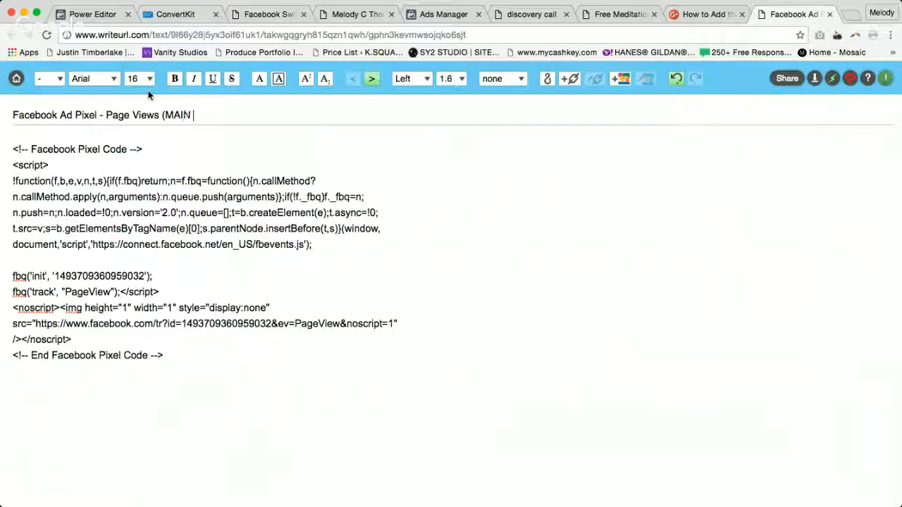
type("PIXEL)")
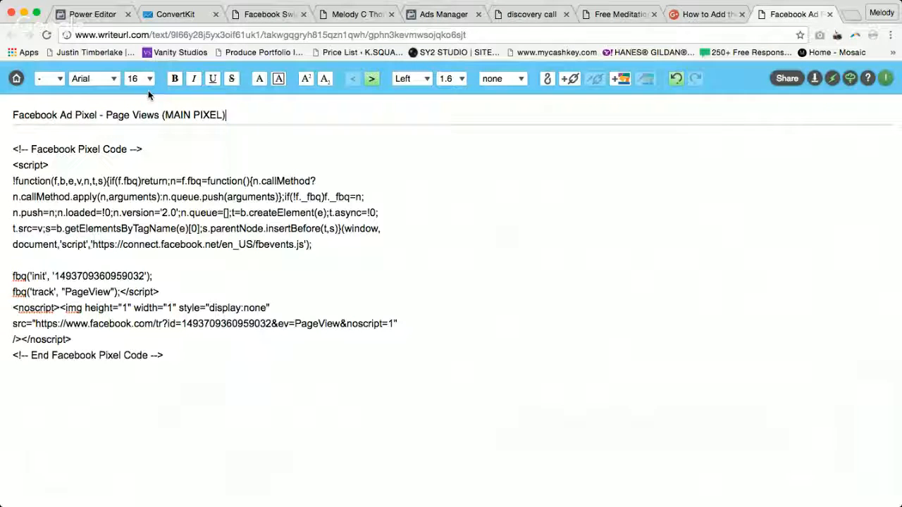
Add a blank line and a dashed separator line below the End Facebook Pixel Code comment
left_click(251, 354)
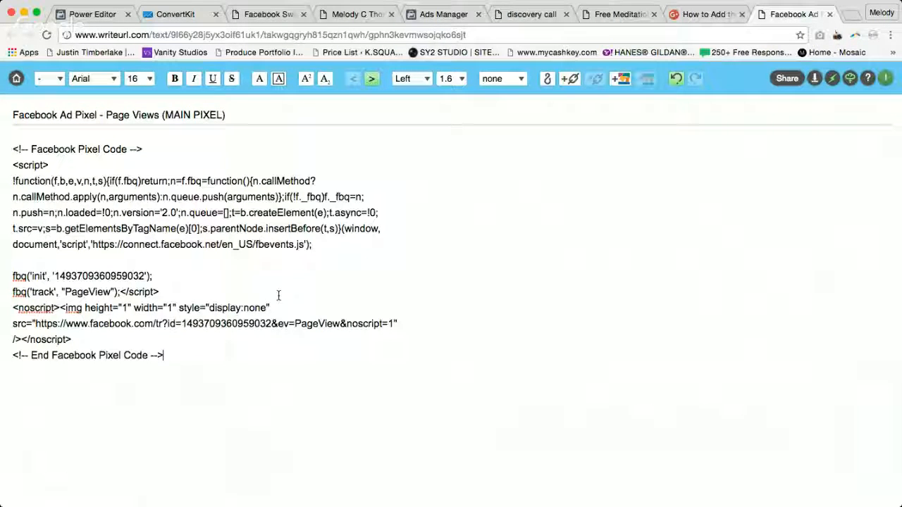
key("Return")
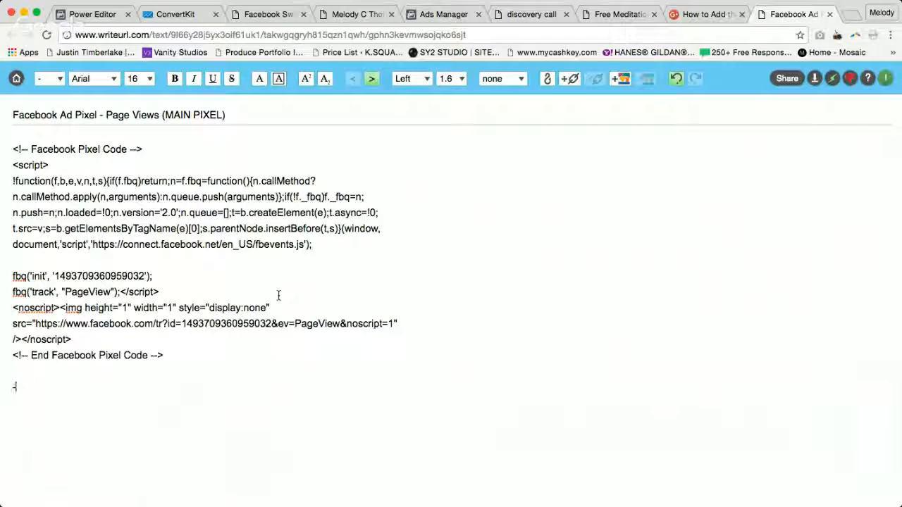
type("-----------------------------")
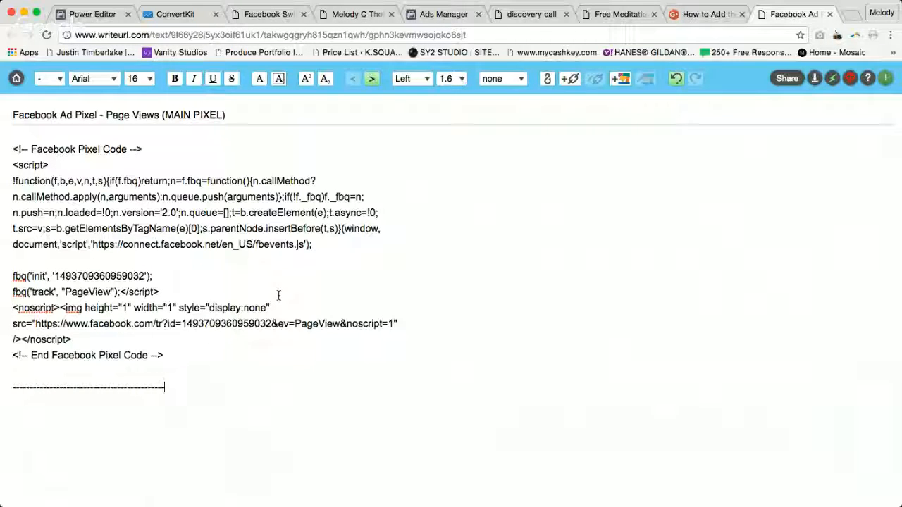
type("------")
Add the heading "Facebook Ad Pixel - Complete Registration (Goes on Thank You Page of Free Optin)" under the separator, followed by a blank line
type("Facebook Ad")
type(" Pixel 0")
key("BackSpace")
type("- Complete Registration (")
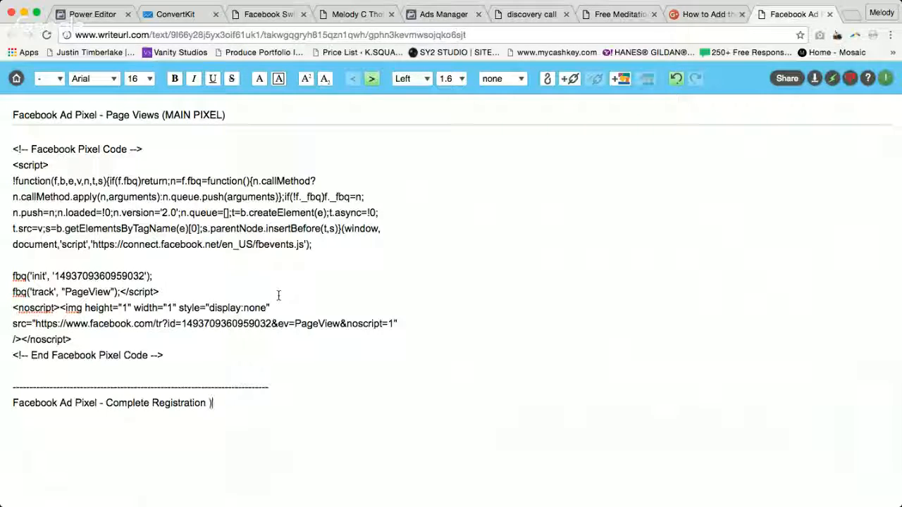
type("Goes on Th")
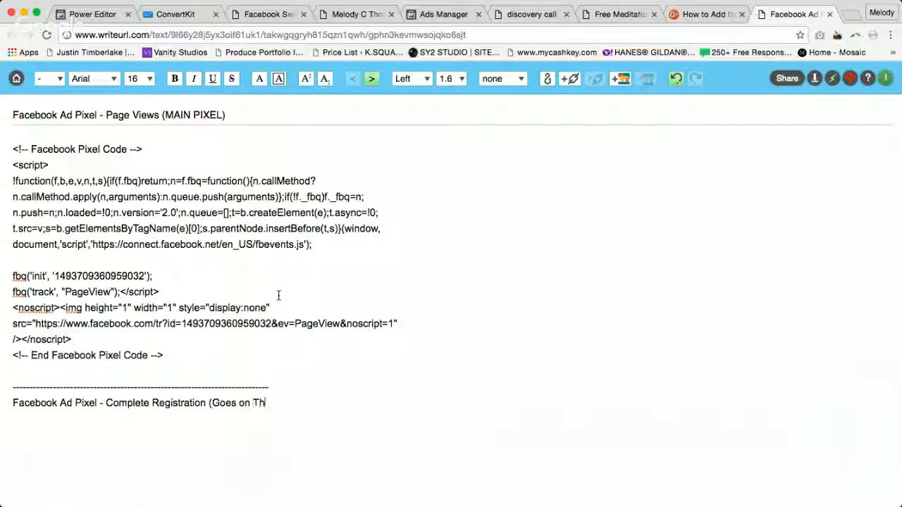
key("BackSpace")
key("BackSpace")
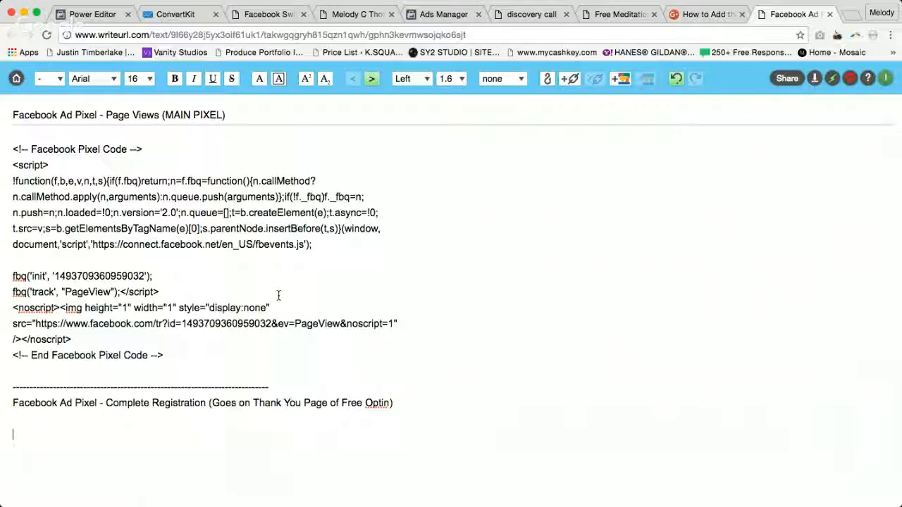
Paste the CompleteRegistration version of the Facebook pixel code below the Complete Registration heading
key("ctrl+v")
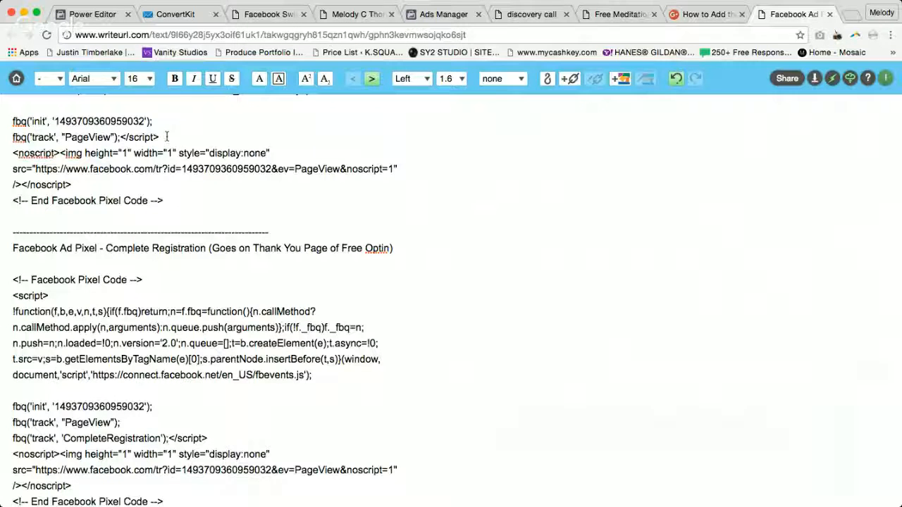
Try to apply a yellow highlight to the PageView track line of the main pixel code
left_click_drag(13, 138, 160, 138)
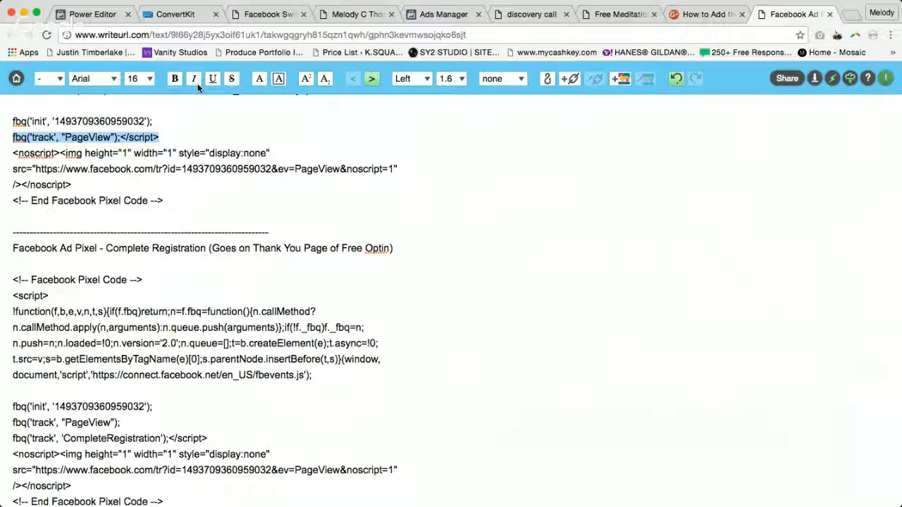
left_click(259, 79)
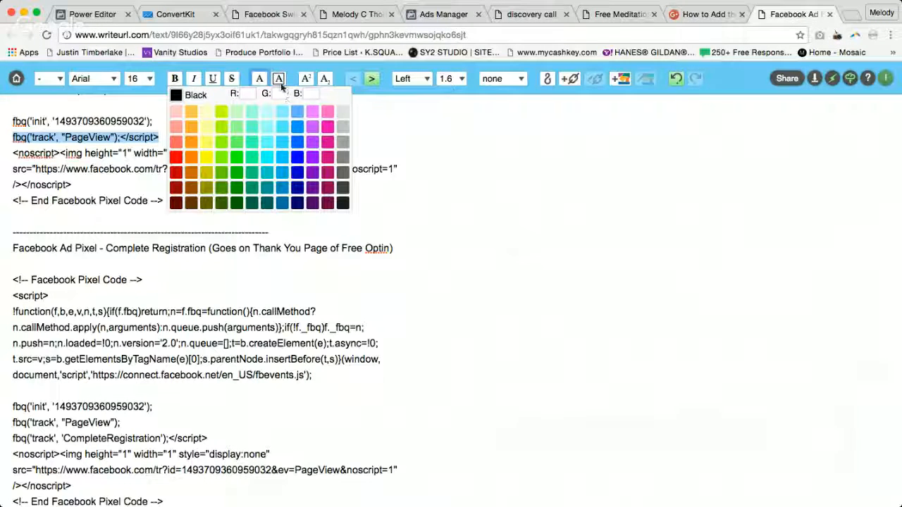
left_click(278, 79)
left_click(224, 156)
left_click(159, 137)
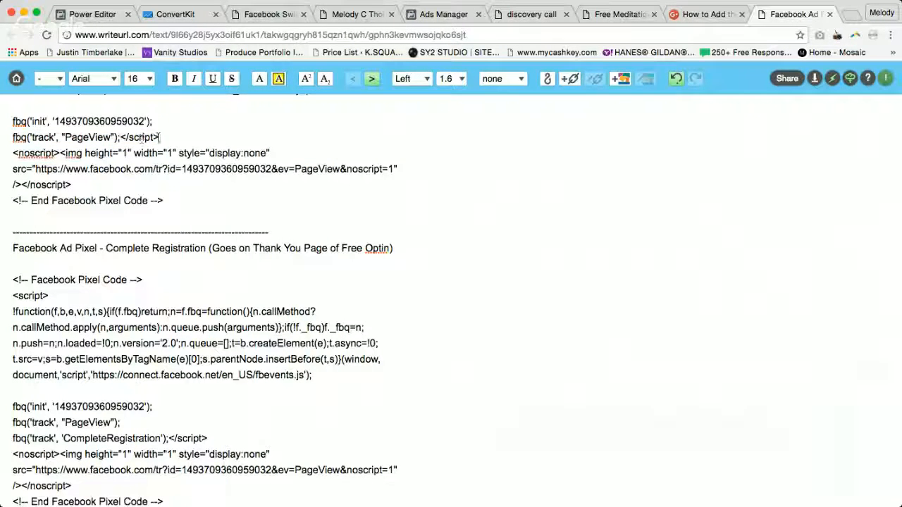
left_click_drag(53, 137, 9, 139)
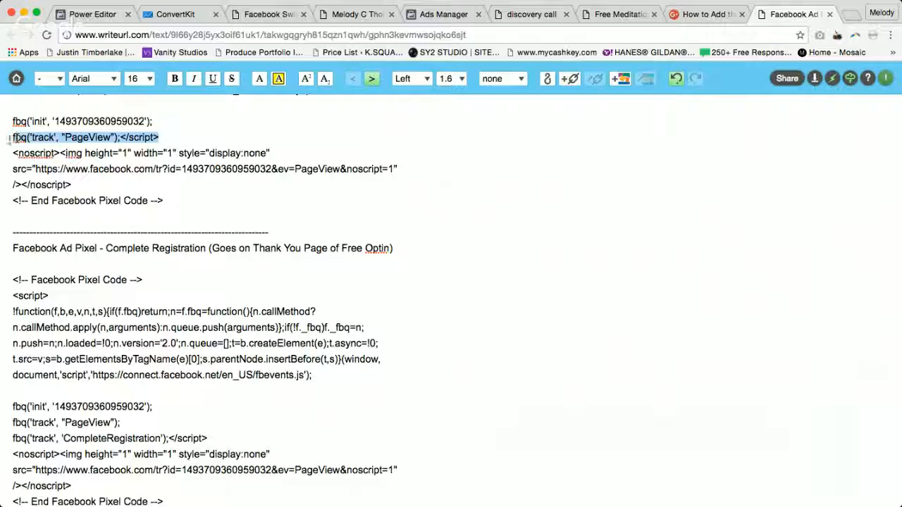
left_click(278, 79)
left_click(227, 156)
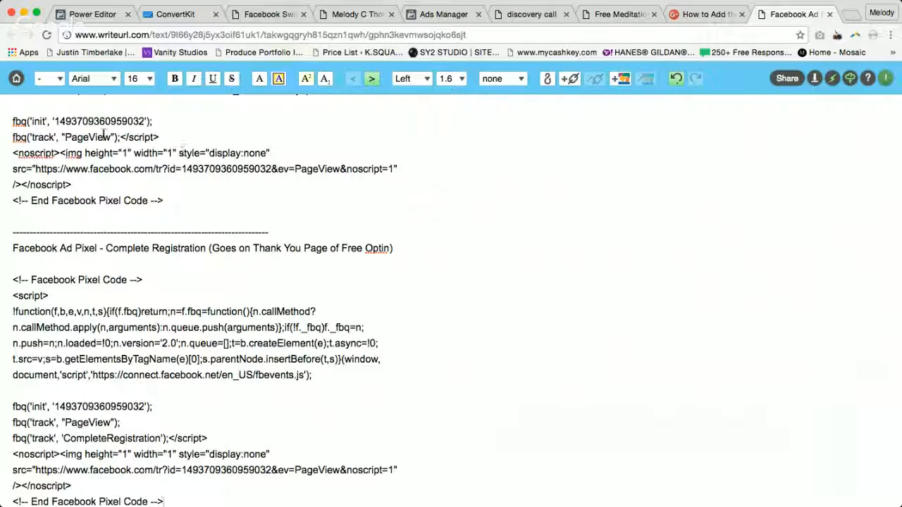
Highlight the main pixel's PageView track line, including its closing script tag, in yellow
left_click_drag(160, 137, 12, 138)
left_click(279, 78)
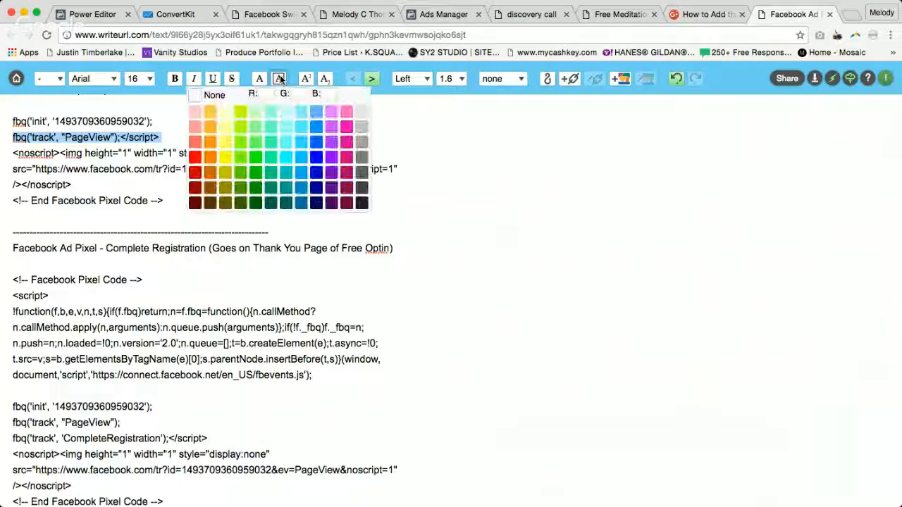
left_click(208, 142)
left_click(210, 129)
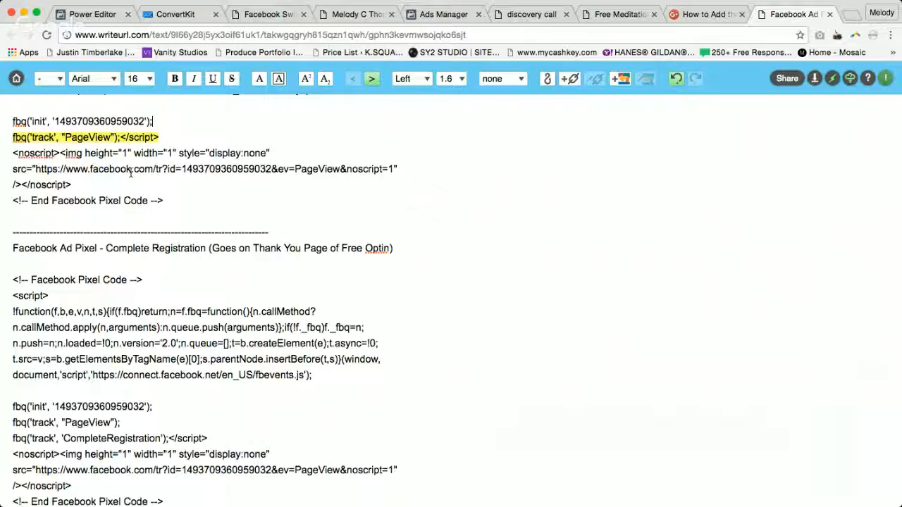
scroll(18, 146, "up", 4)
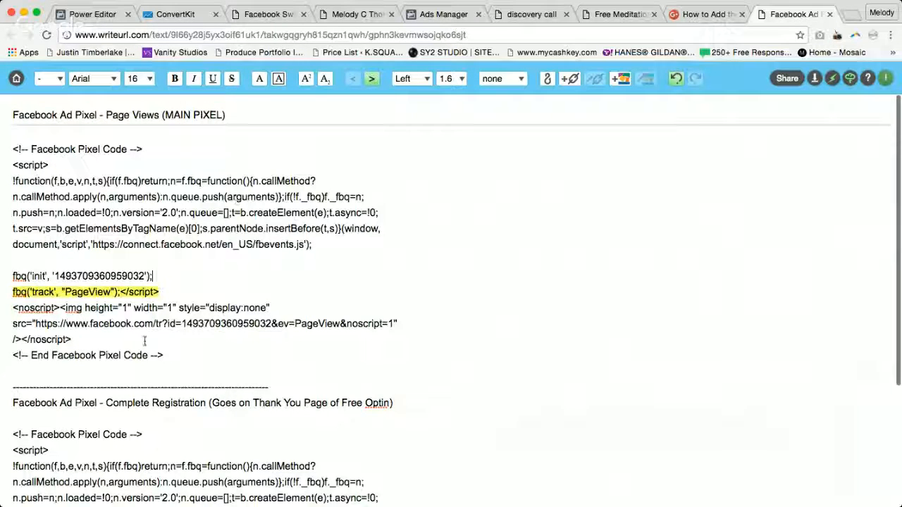
Try to highlight the PageView and CompleteRegistration track lines of the second pixel code together in yellow
scroll(145, 341, "down", 4)
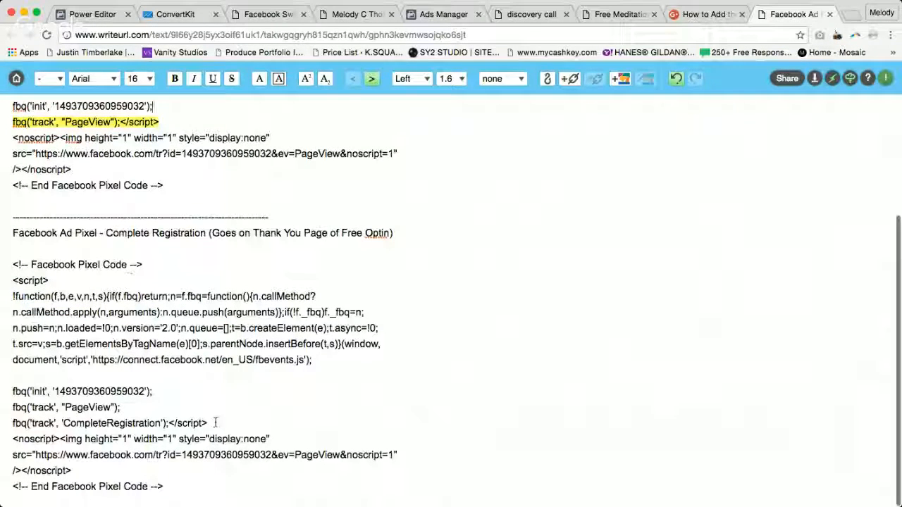
left_click_drag(209, 422, 5, 407)
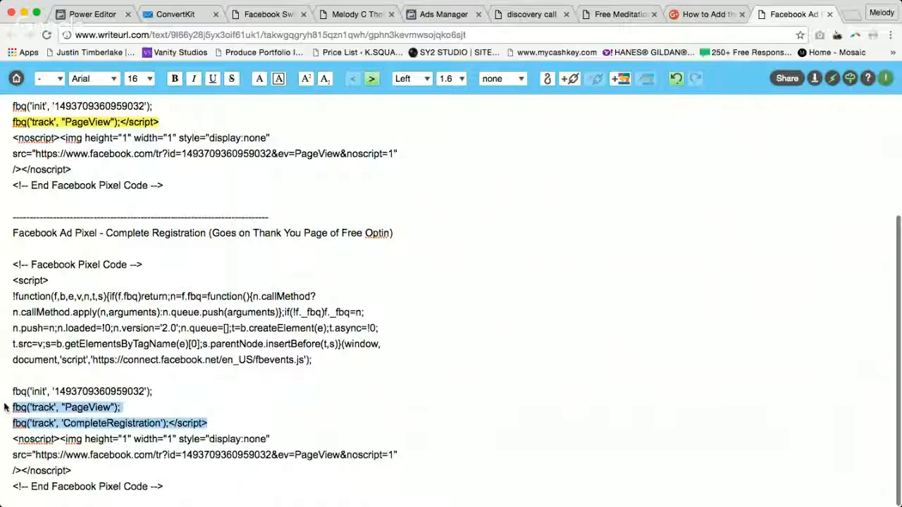
left_click(277, 79)
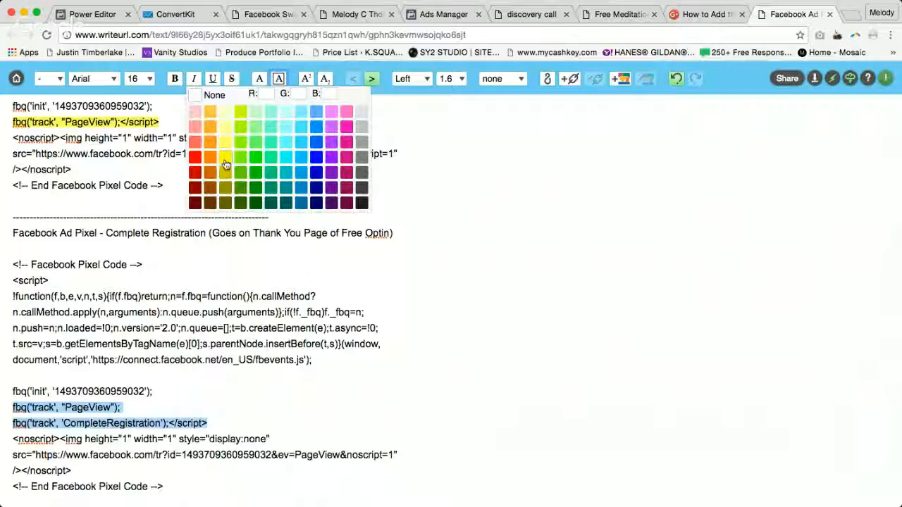
left_click(226, 161)
left_click_drag(215, 423, 11, 407)
left_click(278, 79)
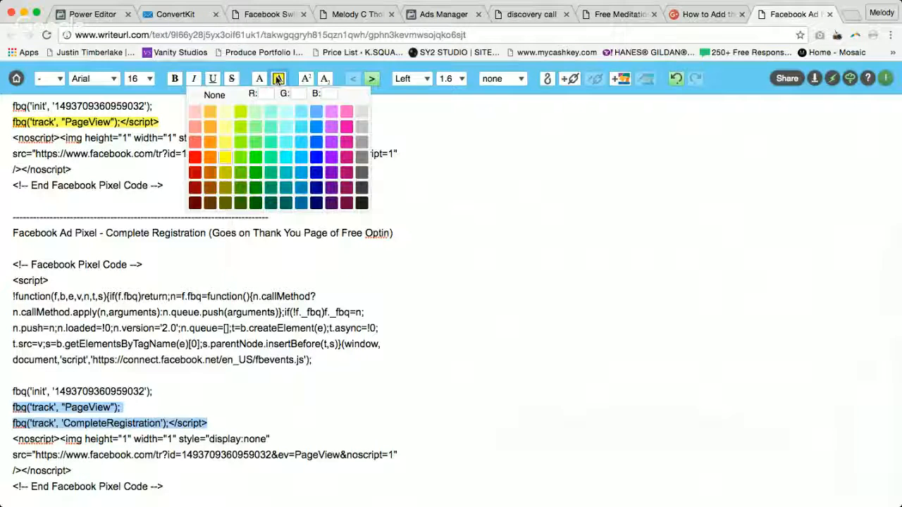
left_click(227, 161)
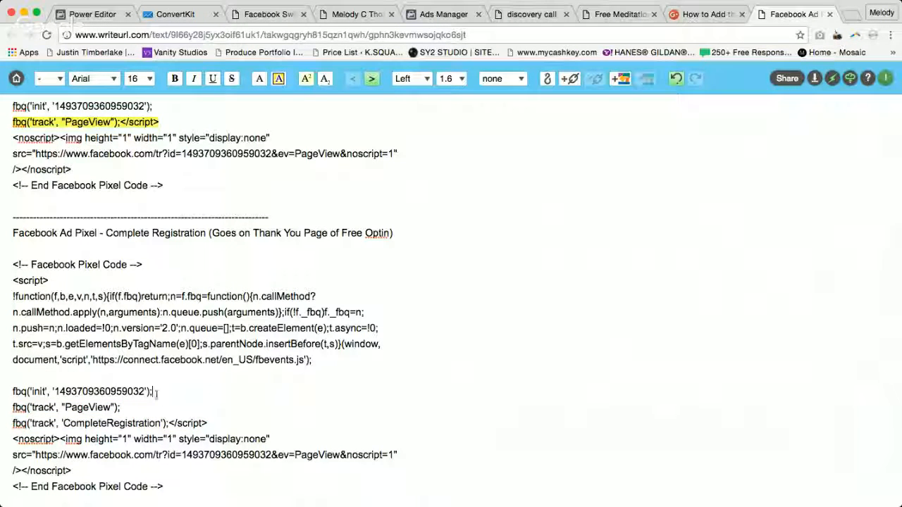
left_click_drag(207, 423, 11, 407)
left_click(278, 78)
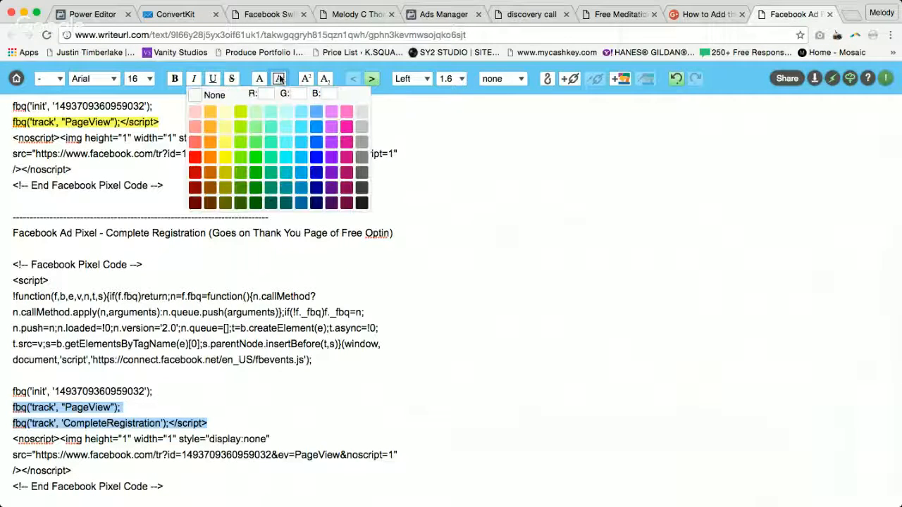
left_click(223, 156)
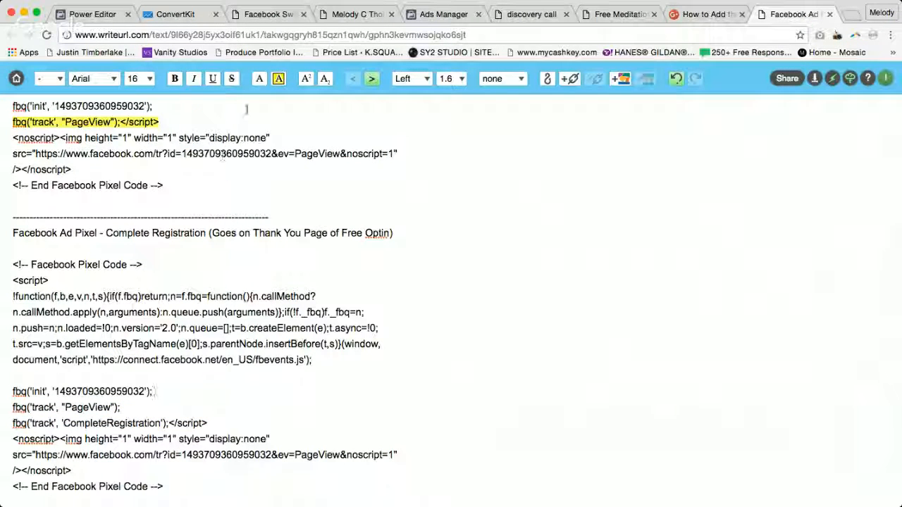
Highlight the second code's PageView track line in yellow, and do the same separately for its CompleteRegistration track line
triple_click(28, 407)
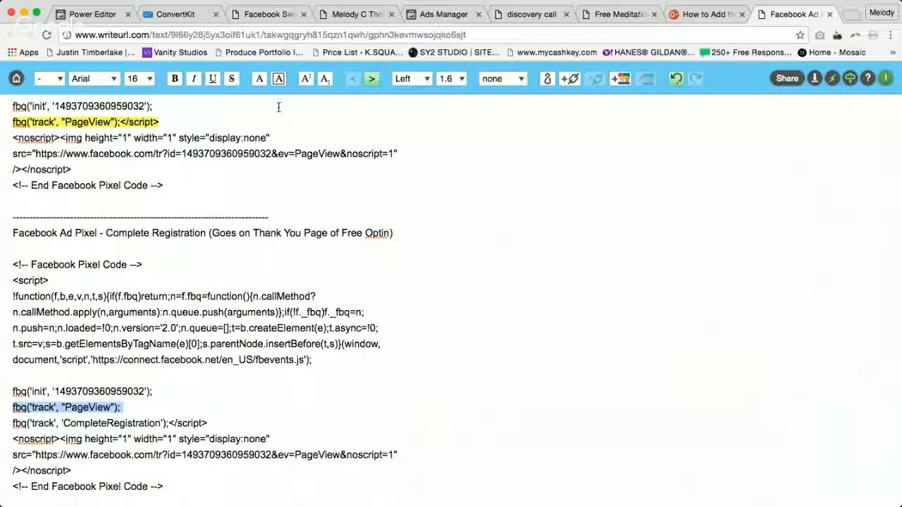
left_click(278, 79)
left_click(224, 156)
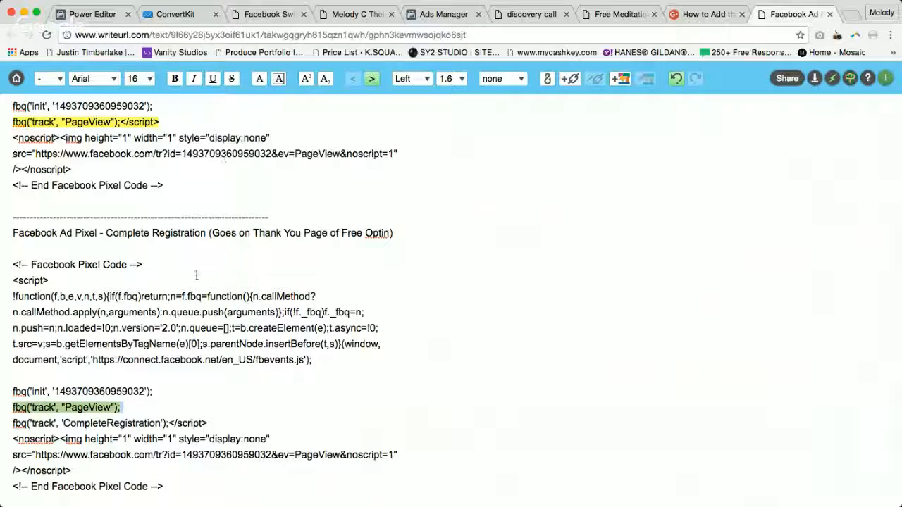
triple_click(85, 423)
left_click(279, 79)
left_click(224, 156)
left_click(247, 317)
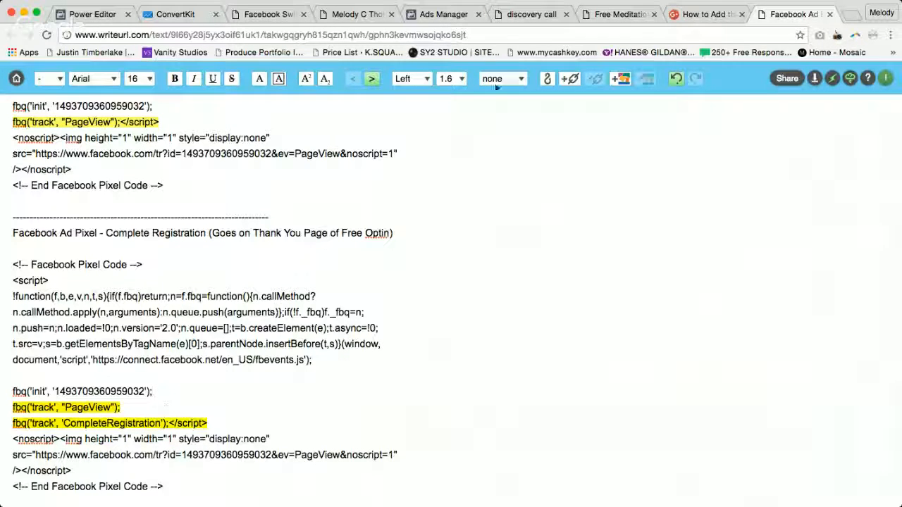
Switch to Ads Manager and copy the CompleteRegistration event code from the conversion tracking table in View Pixel Code
left_click(443, 14)
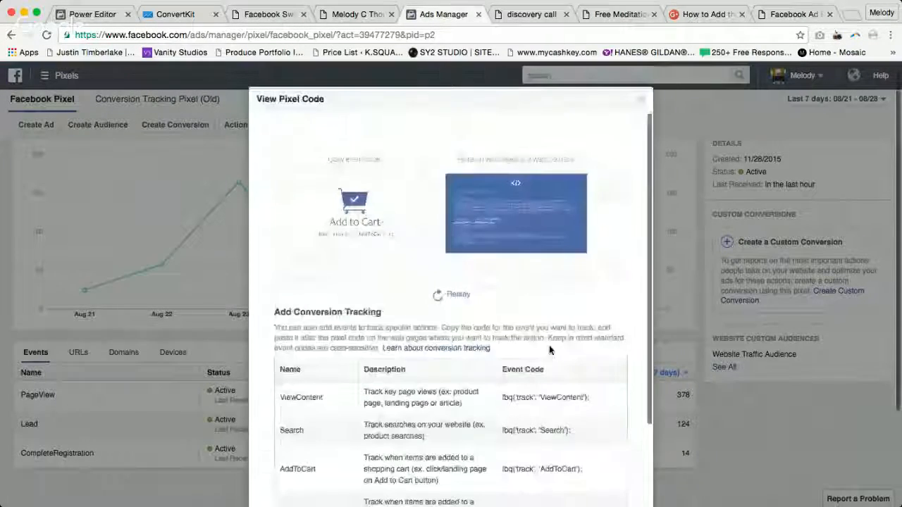
scroll(155, 124, "down", 10)
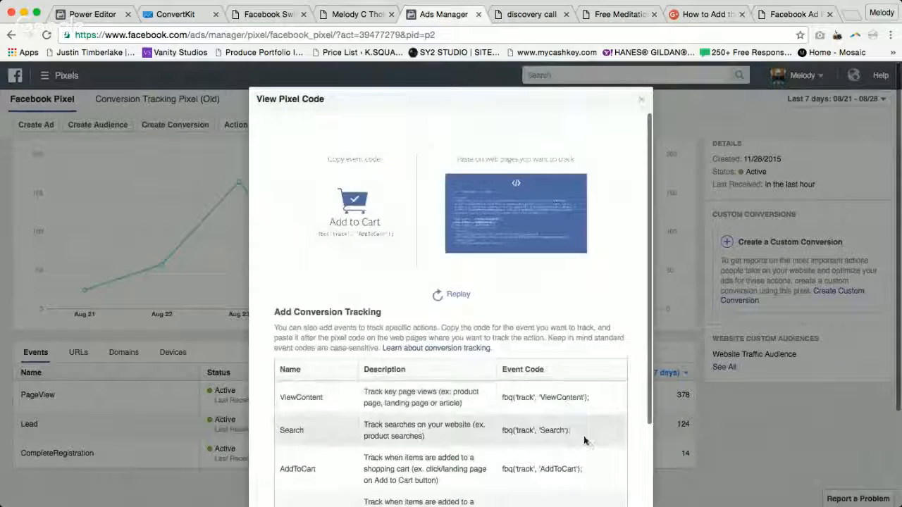
scroll(458, 285, "down", 10)
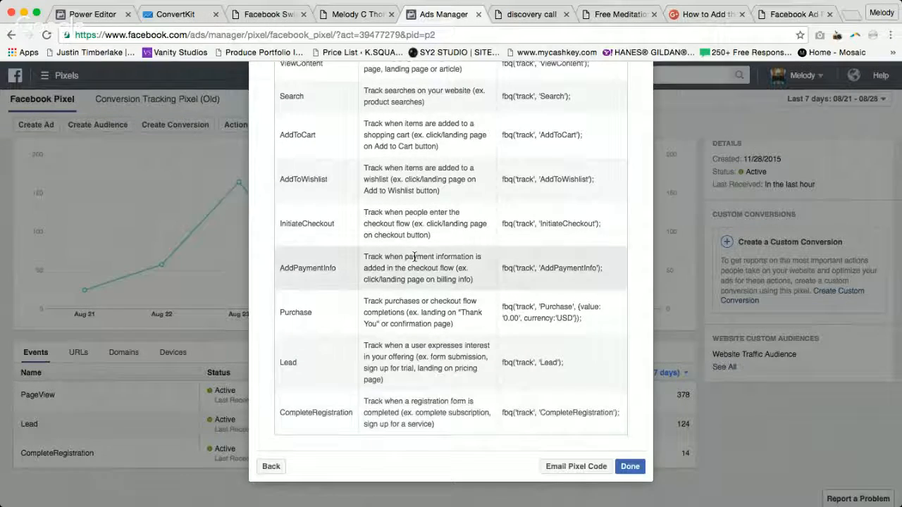
scroll(408, 255, "up", 10)
scroll(403, 256, "down", 10)
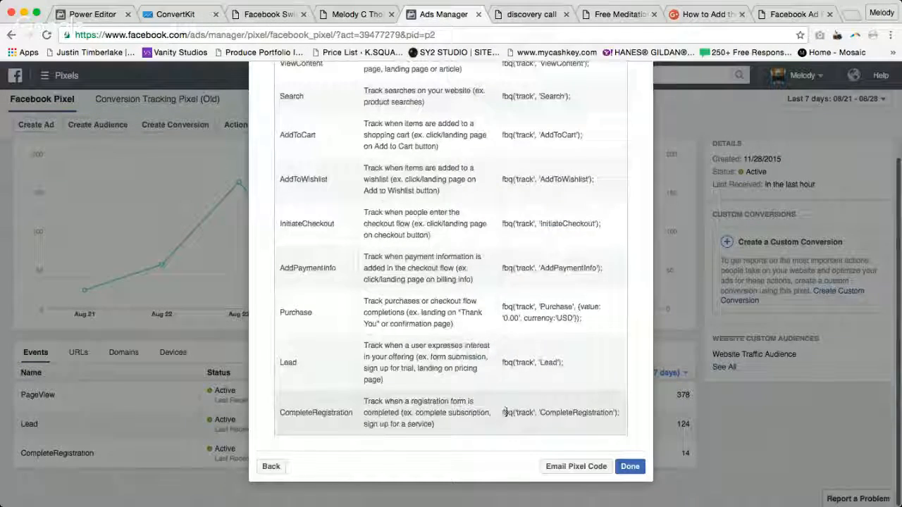
left_click_drag(499, 414, 618, 418)
key("super+c")
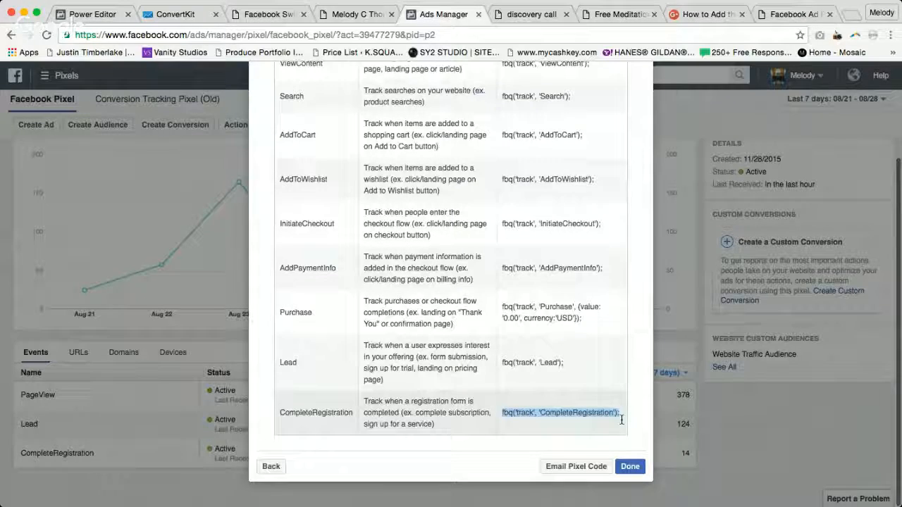
Return to the WriteURL document and paste the CompleteRegistration event code on a new line before the main pixel's closing script tag
left_click(799, 16)
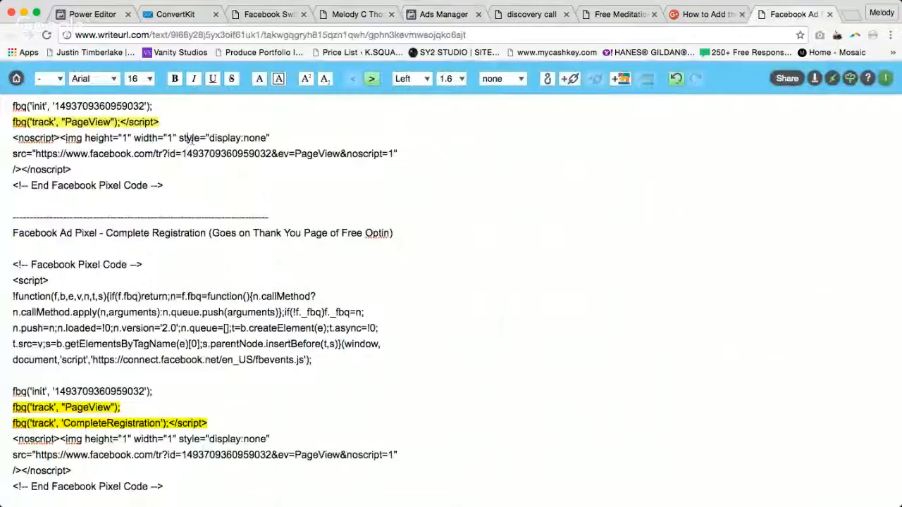
scroll(222, 184, "up", 5)
left_click(160, 293)
scroll(233, 316, "down", 4)
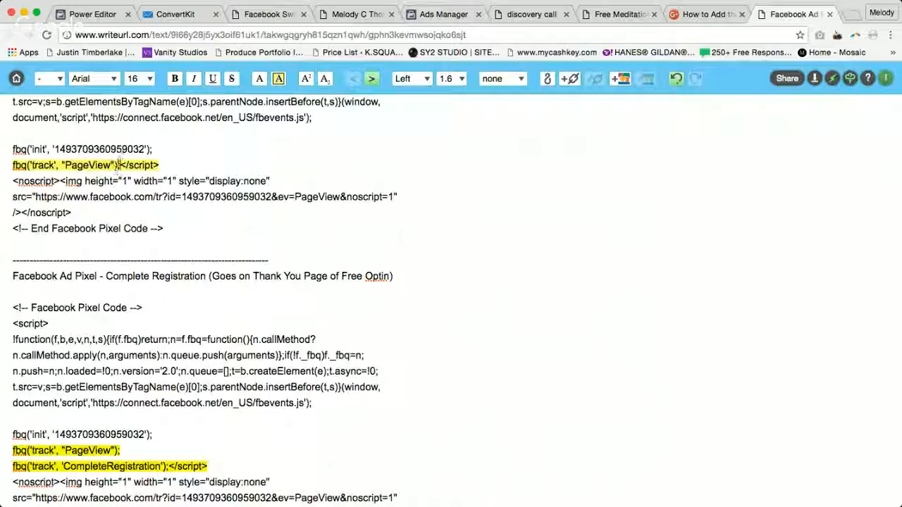
left_click(121, 165)
key("Return")
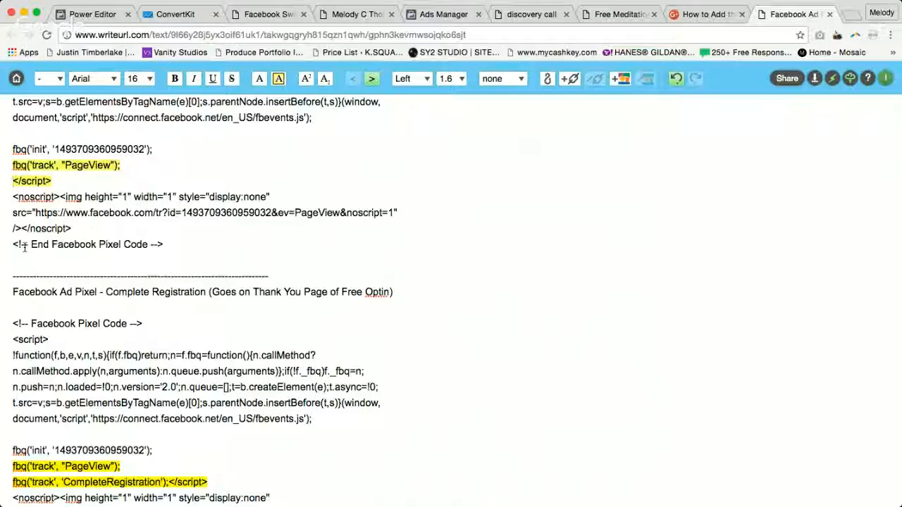
key("super+v")
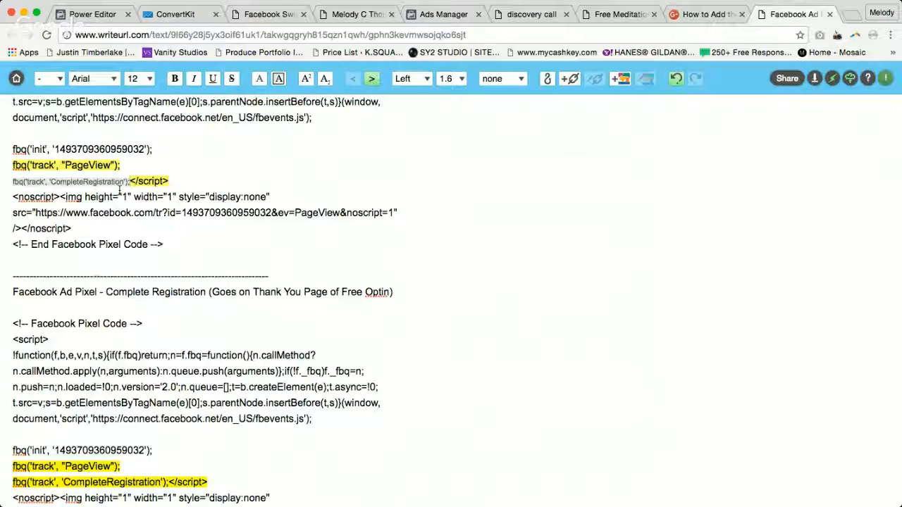
scroll(119, 190, "down", 2)
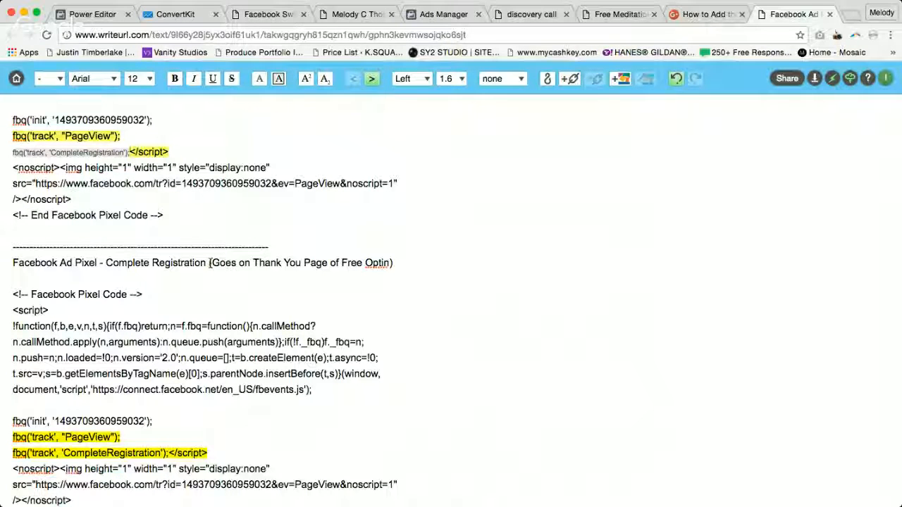
Undo the pasted event code and the line break in the main pixel code
key("super+z")
key("super+z")
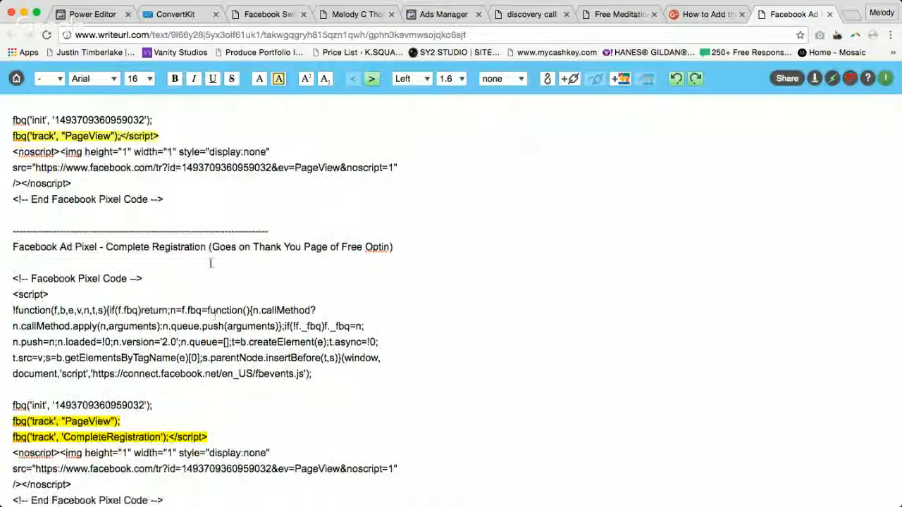
Change the highlight of the PageView track line in the Complete Registration code to lime green
scroll(212, 397, "down", 1)
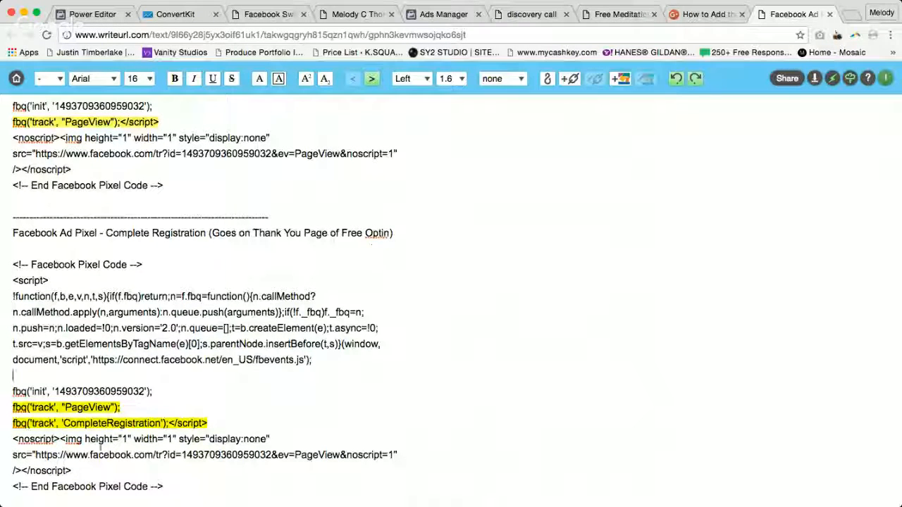
left_click(146, 423)
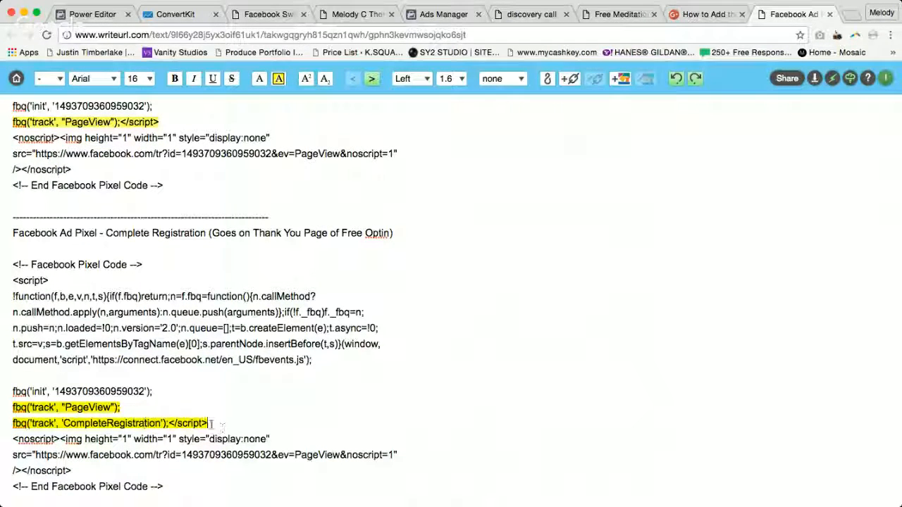
triple_click(33, 407)
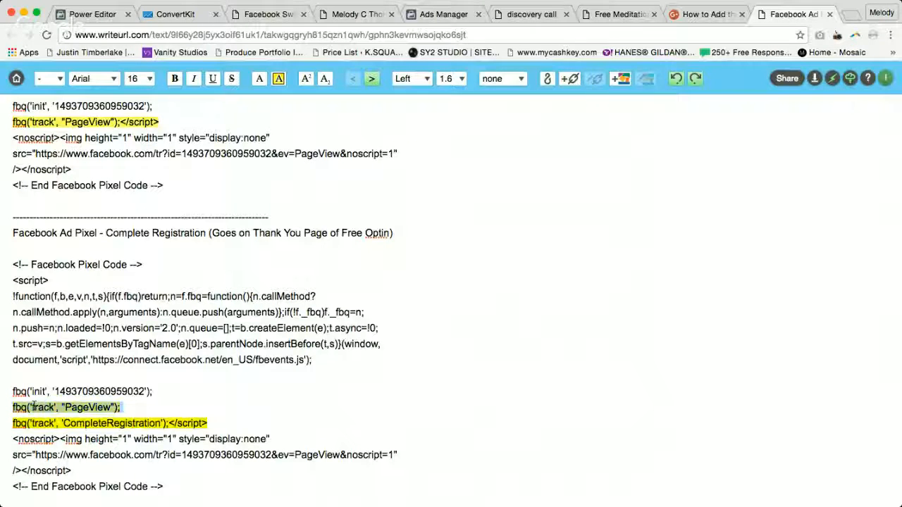
left_click(275, 79)
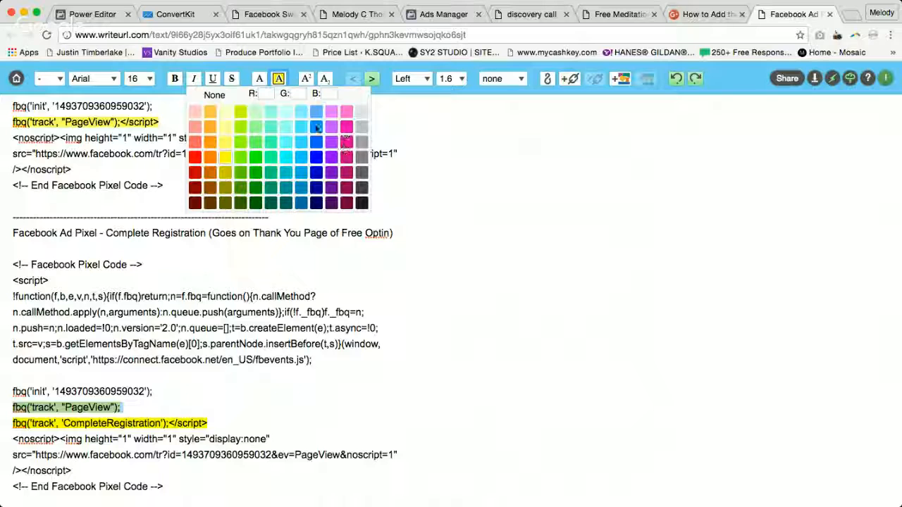
left_click(241, 127)
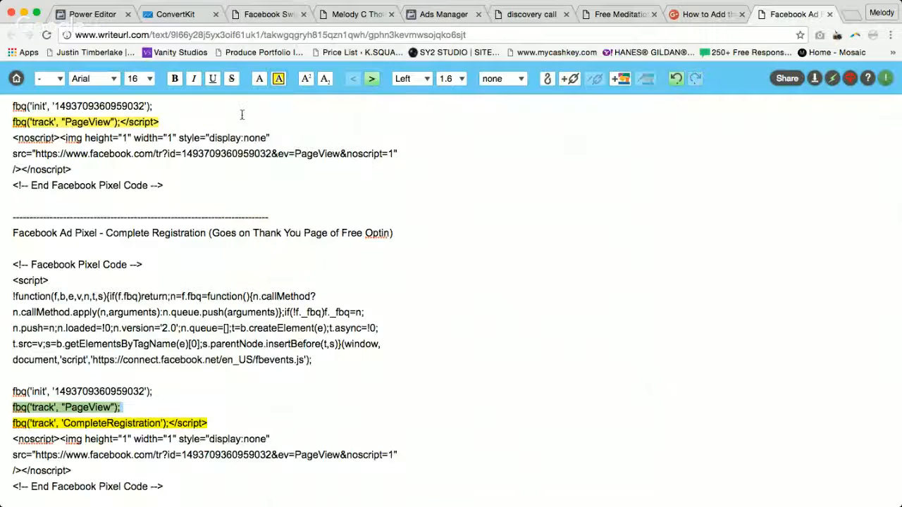
Highlight the PageView and CompleteRegistration track lines in the Complete Registration code in the same lime green
triple_click(173, 422)
triple_click(102, 406)
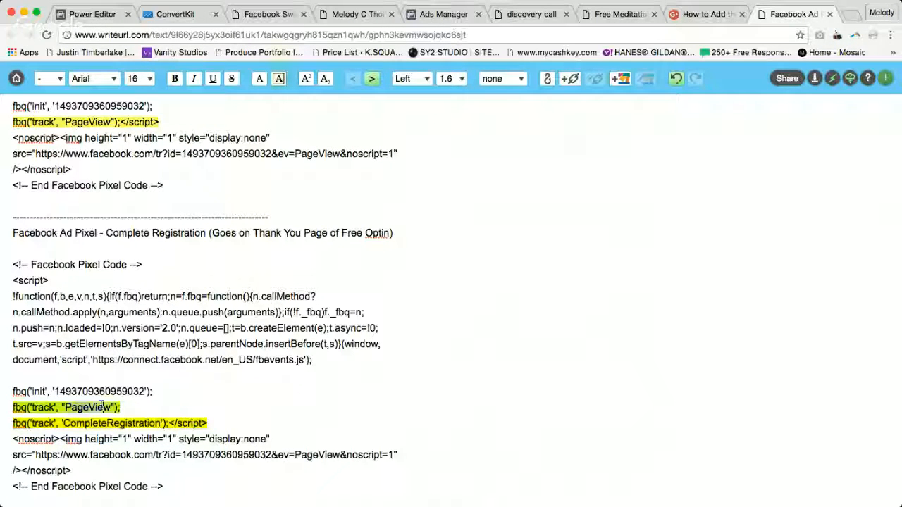
left_click(279, 79)
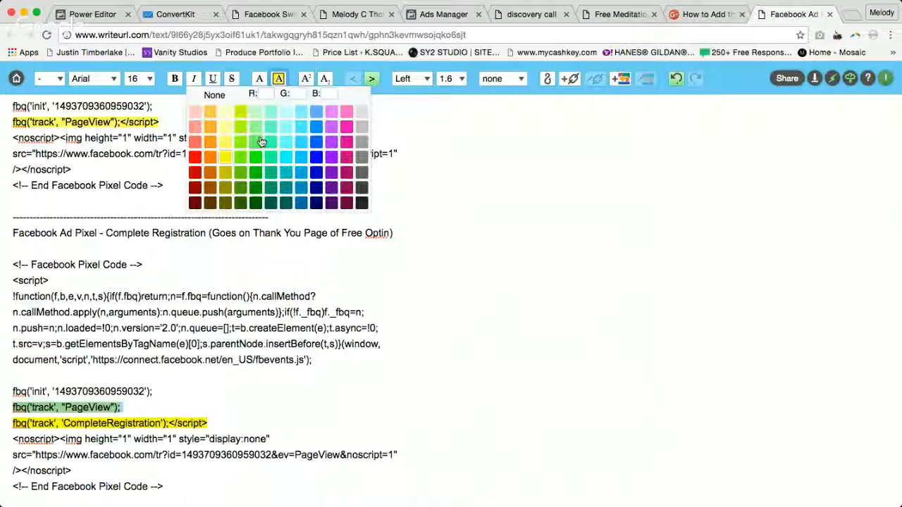
left_click(245, 141)
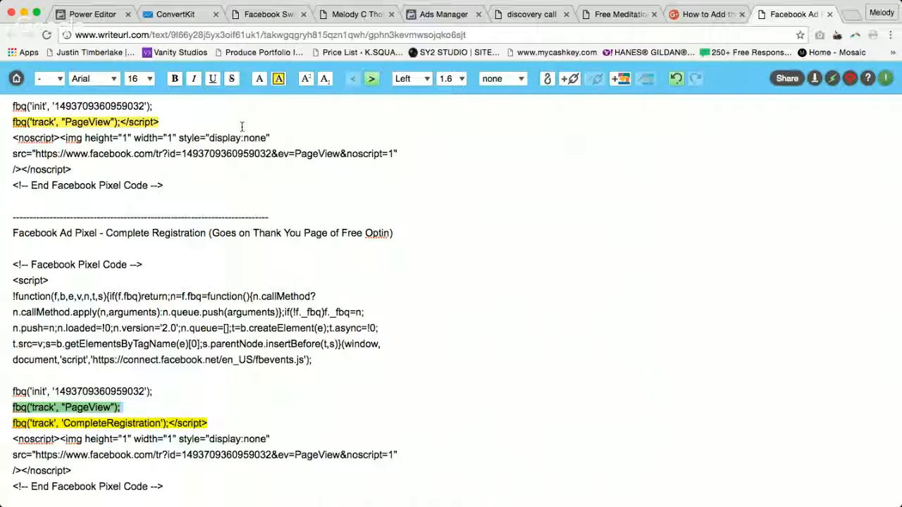
triple_click(126, 422)
left_click(279, 79)
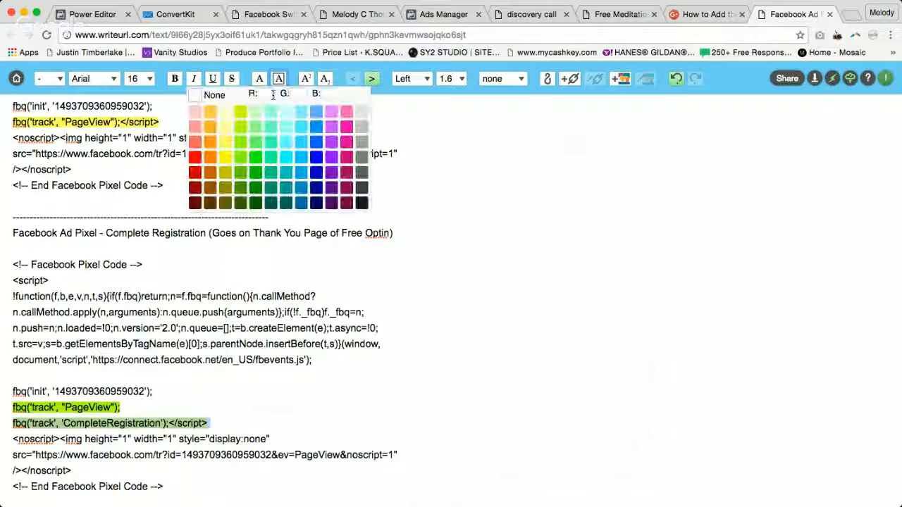
left_click(241, 131)
left_click(252, 322)
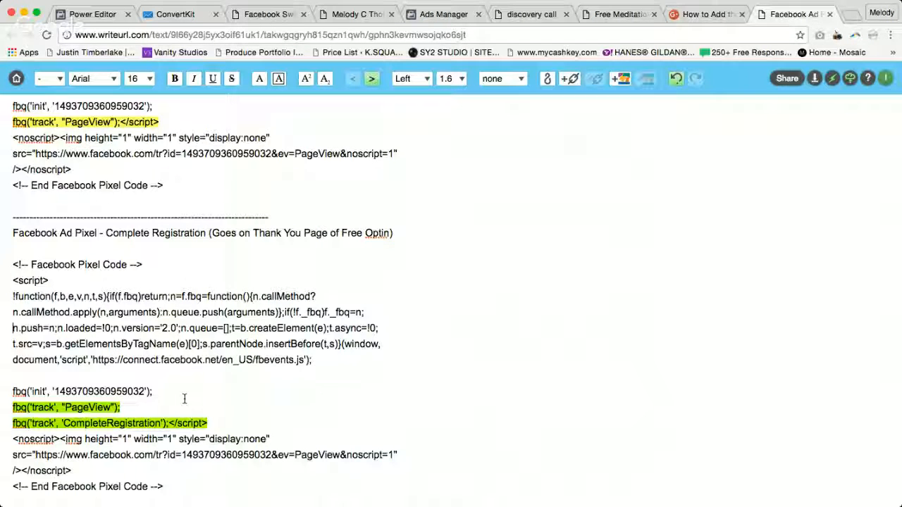
scroll(104, 199, "up", 5)
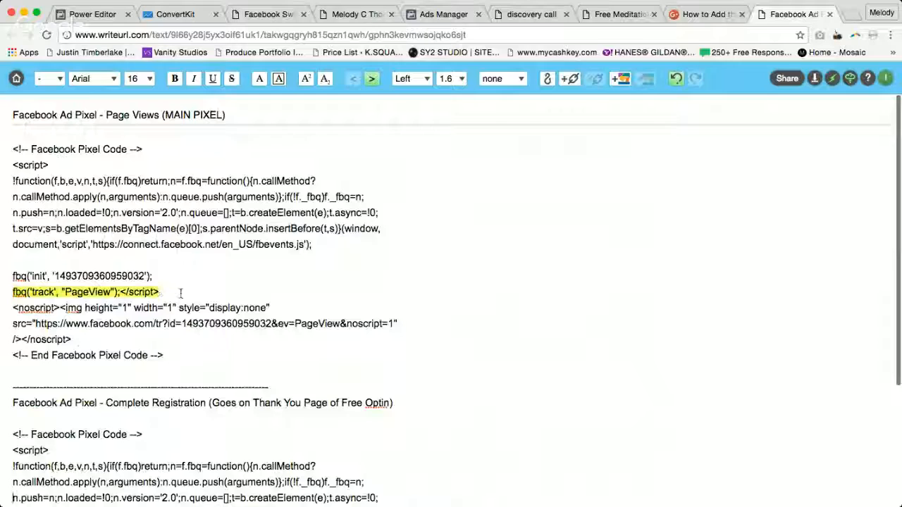
scroll(187, 240, "down", 5)
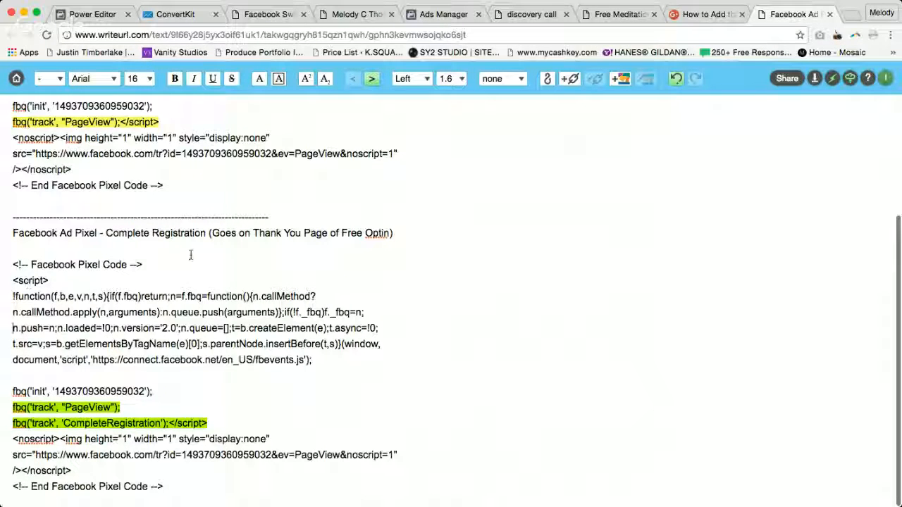
left_click(196, 408)
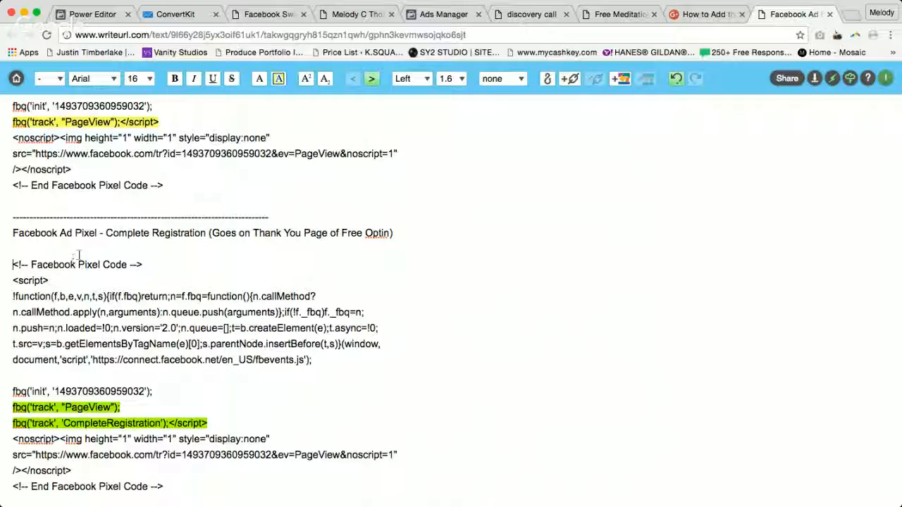
Switch to Leadpages, finish the discovery call page's tracking codes, and exit the page editor to the pages list
left_click(536, 14)
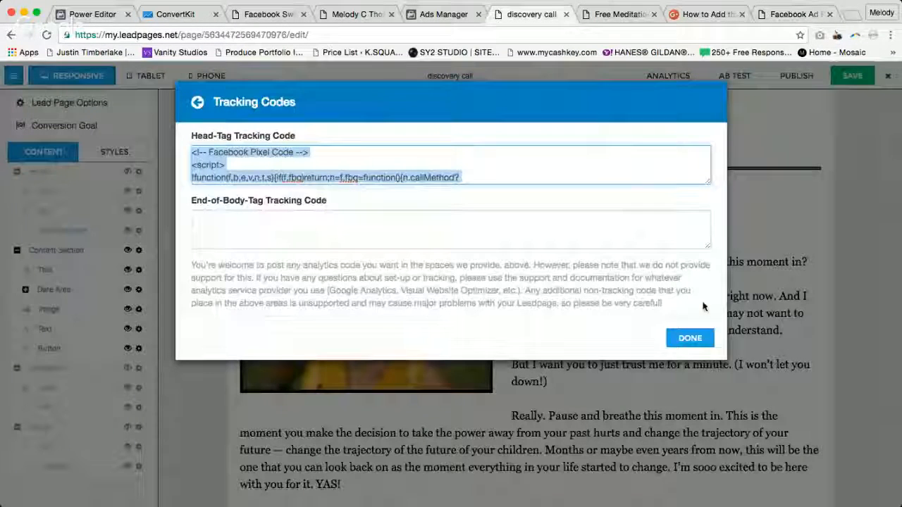
left_click(690, 339)
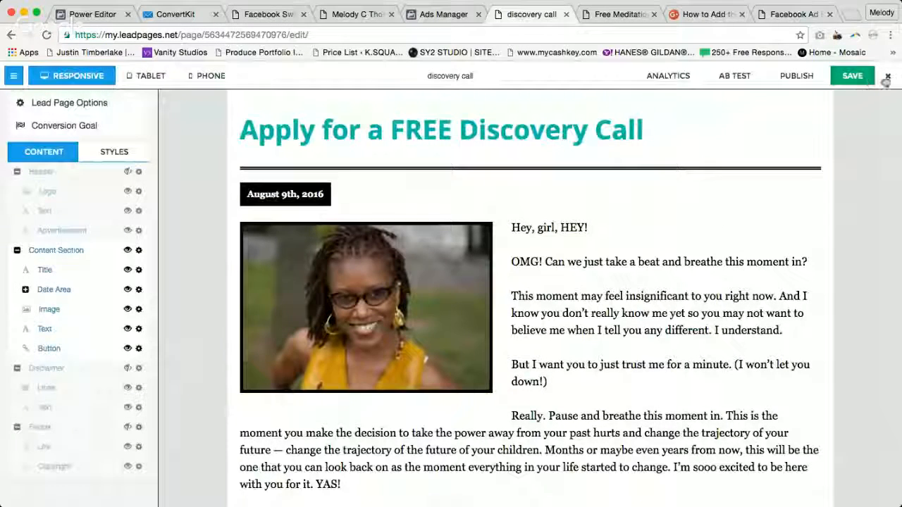
left_click(890, 81)
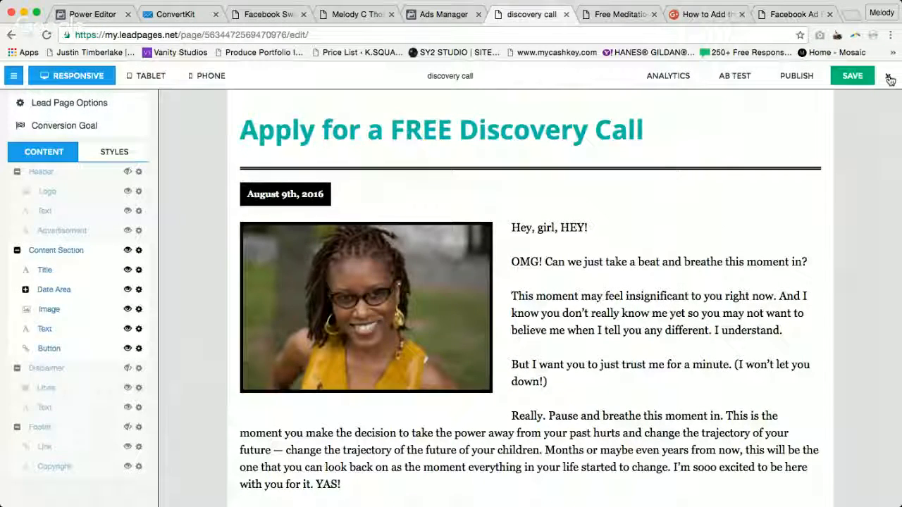
left_click(439, 17)
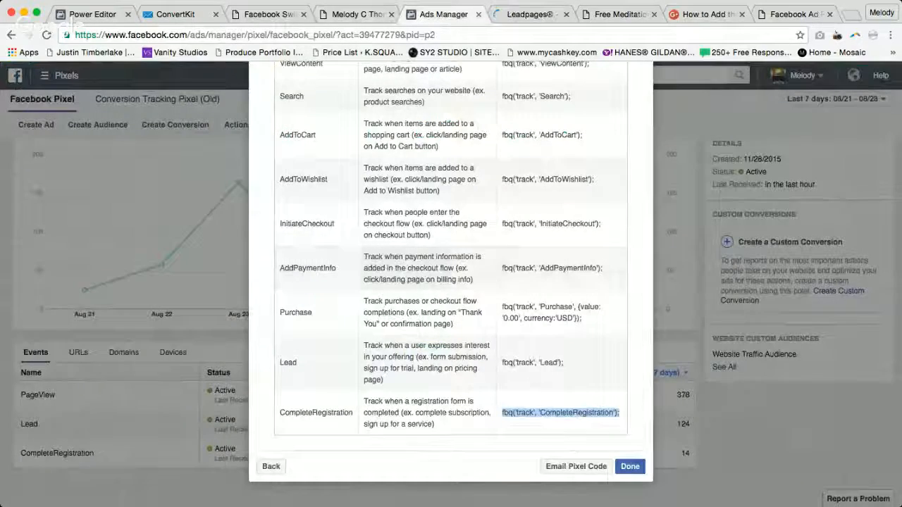
left_click(511, 14)
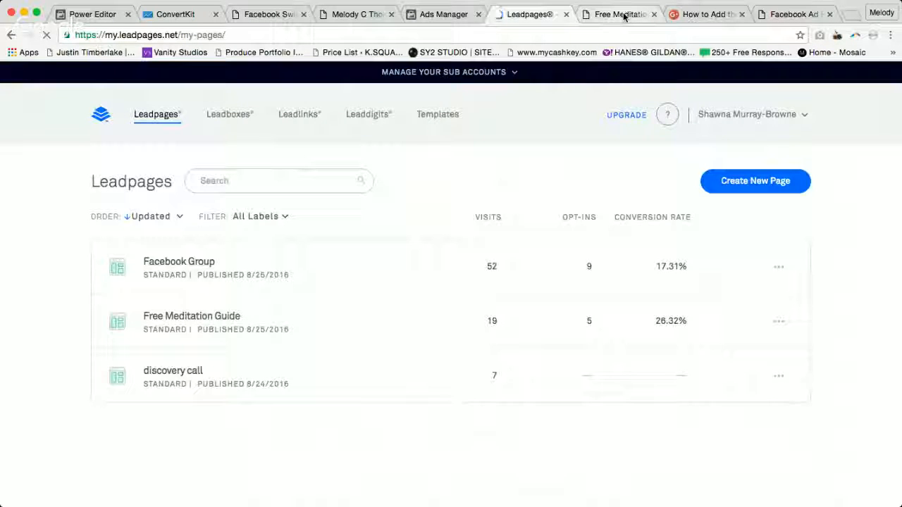
Open the published discovery call page for viewing from its entry in the Leadpages list
left_click(779, 377)
left_click(745, 454)
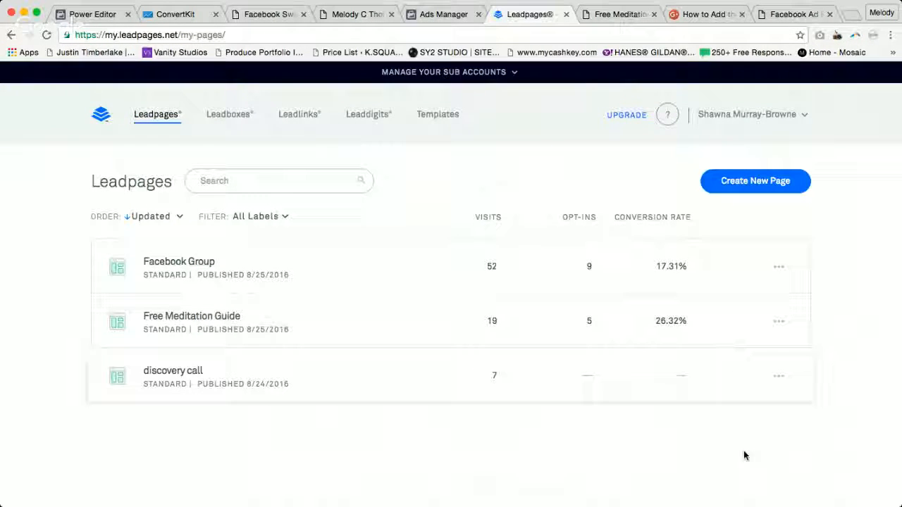
left_click(779, 376)
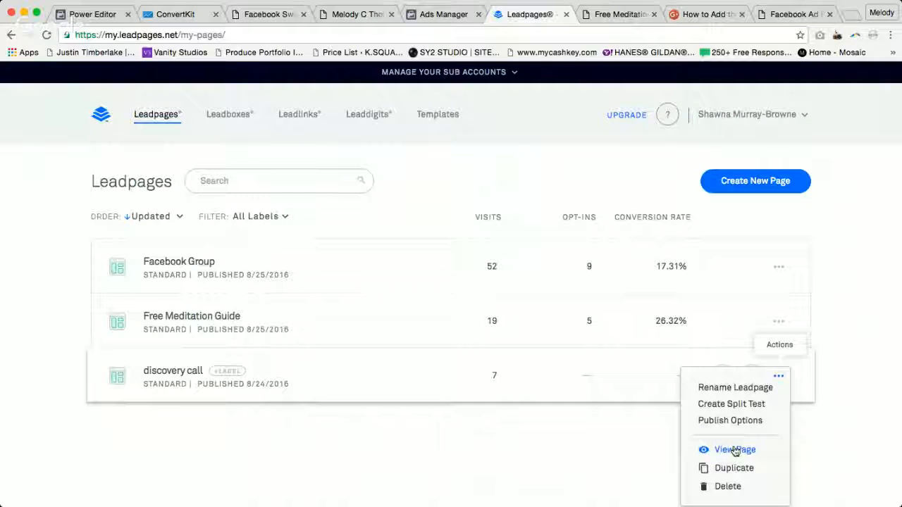
left_click(735, 450)
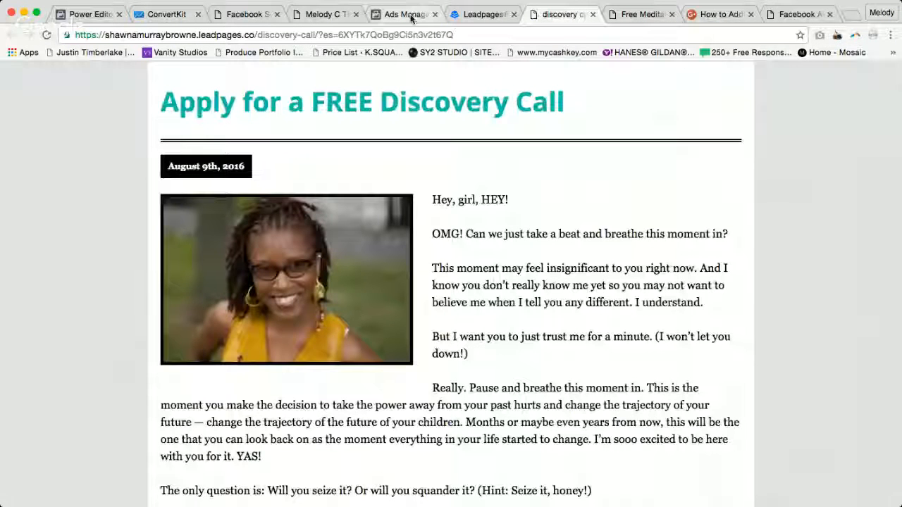
Switch to Ads Manager, dismiss the pixel code window, and check the pixel's traffic and event statuses alongside the live discovery call page
left_click(411, 18)
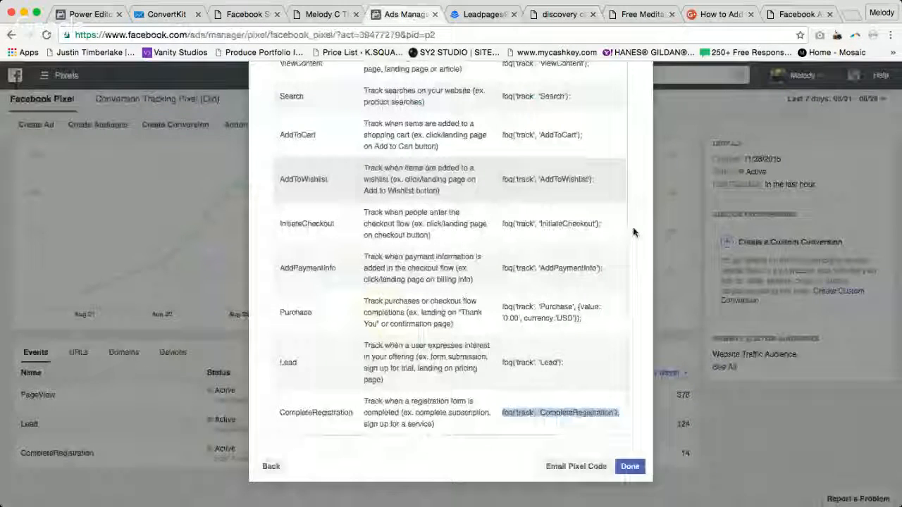
left_click(110, 405)
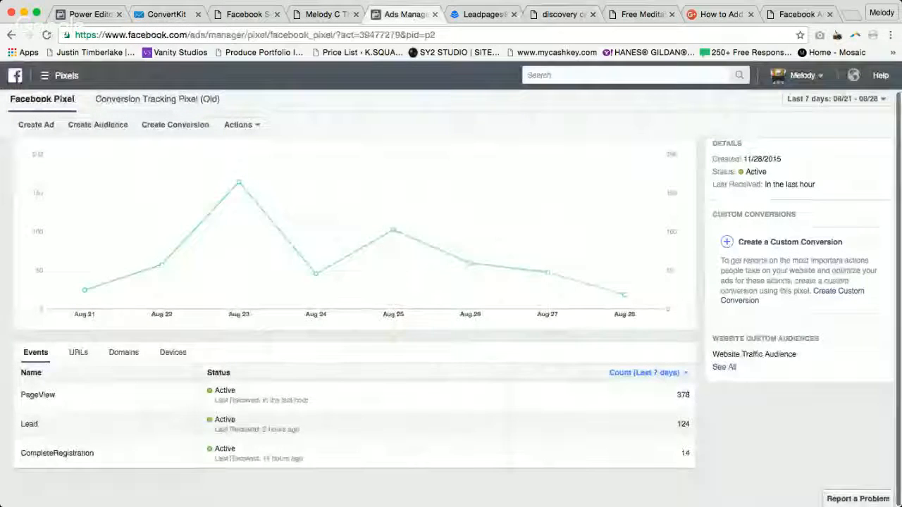
left_click(551, 15)
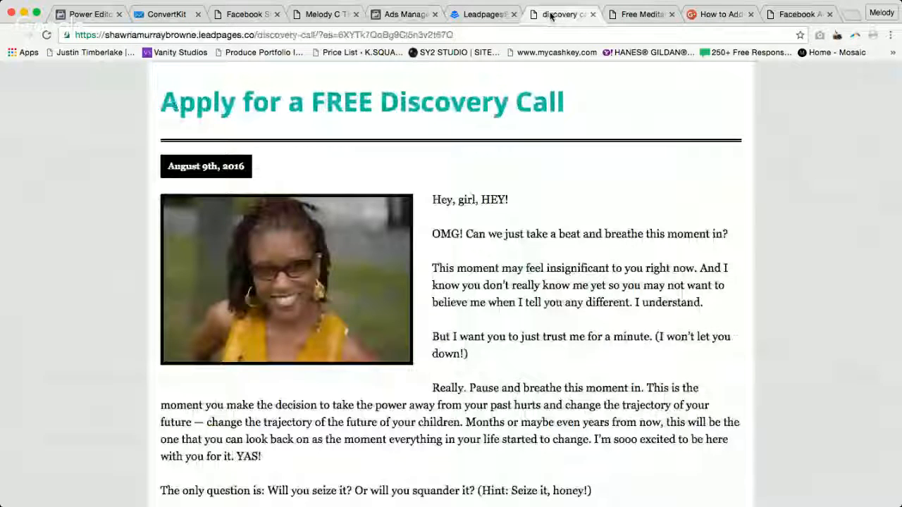
left_click(405, 14)
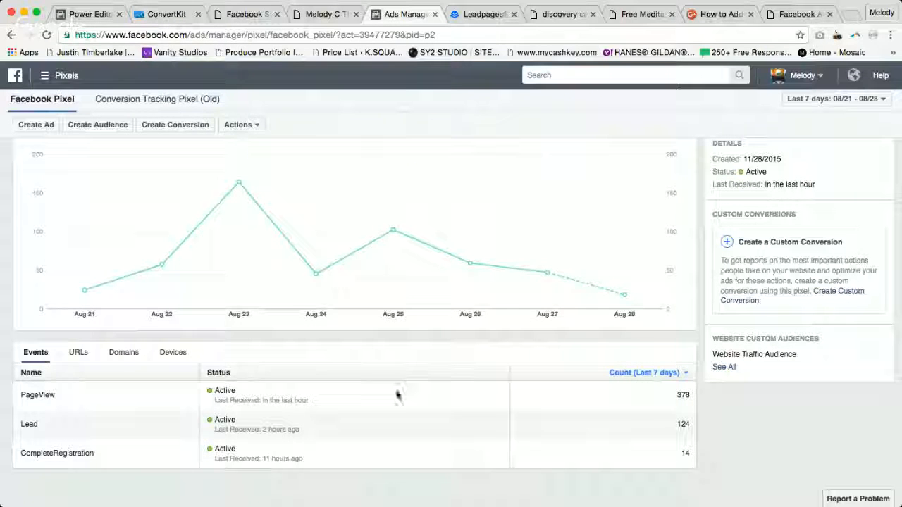
scroll(740, 343, "up", 3)
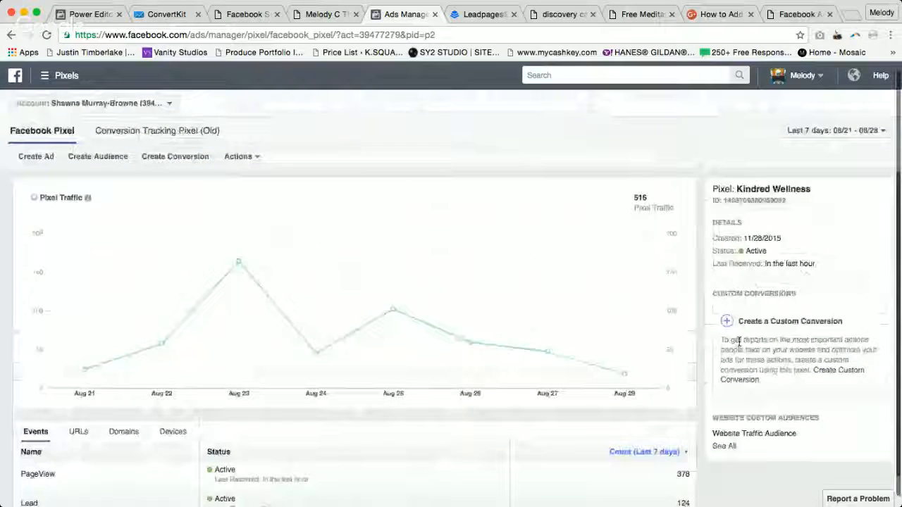
scroll(407, 370, "down", 2)
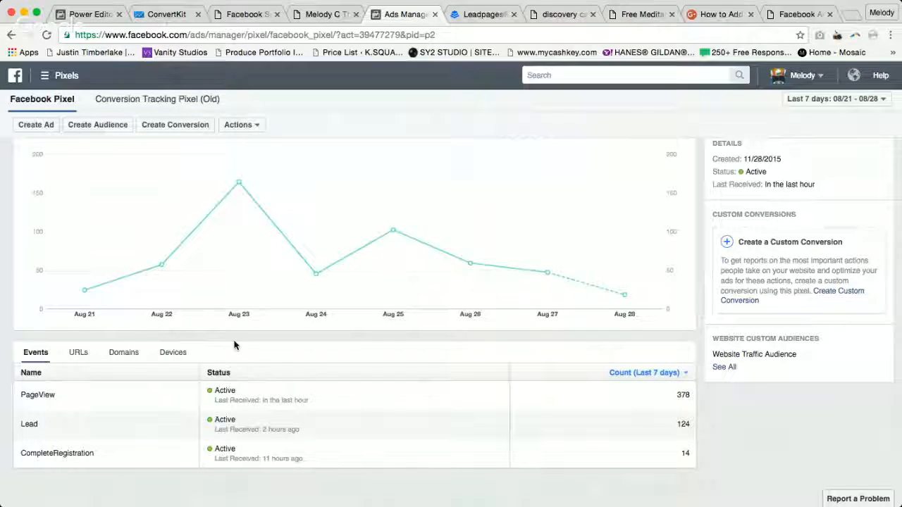
left_click(567, 14)
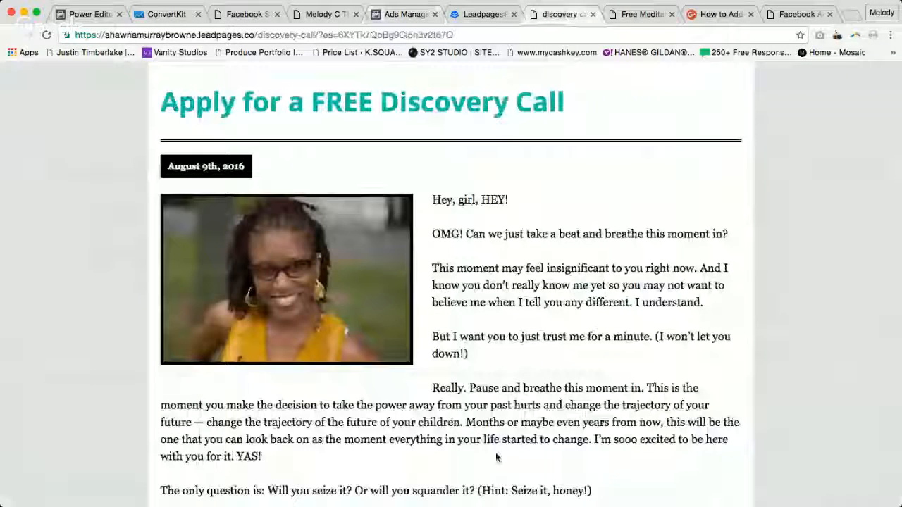